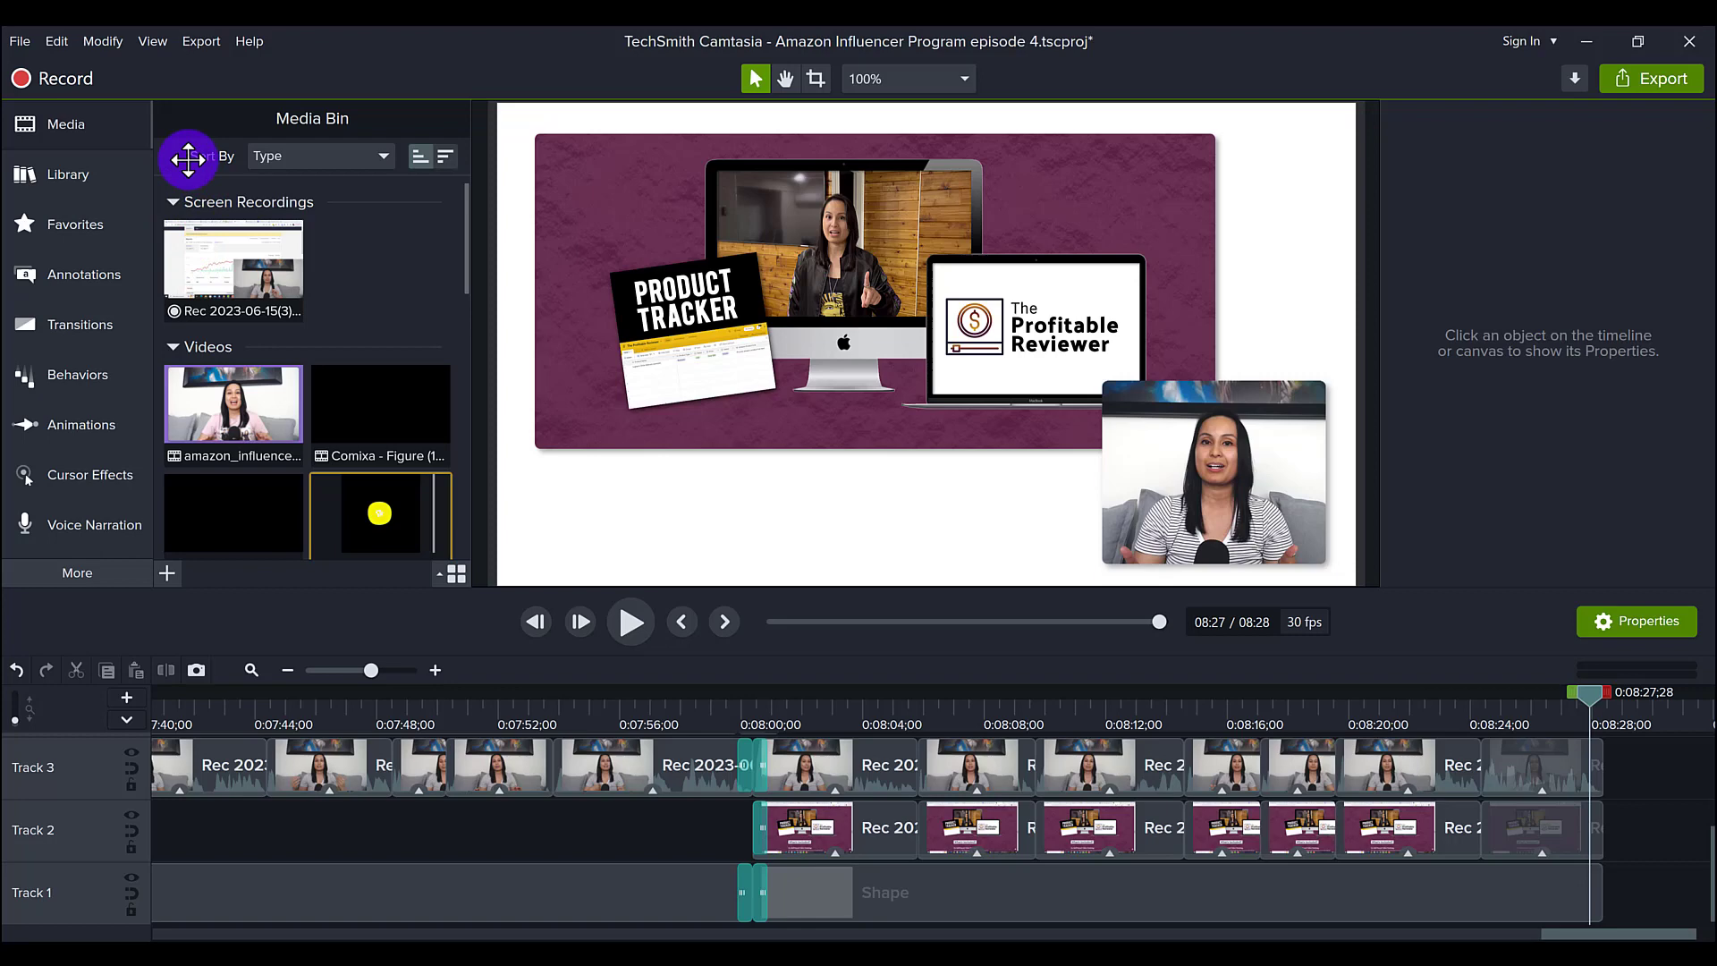
Step: Drag the final Track 3 webcam clip to start after the slide ends, near 08:32
left_click(1520, 768)
left_click_drag(1520, 767, 1671, 715)
left_click(1527, 728)
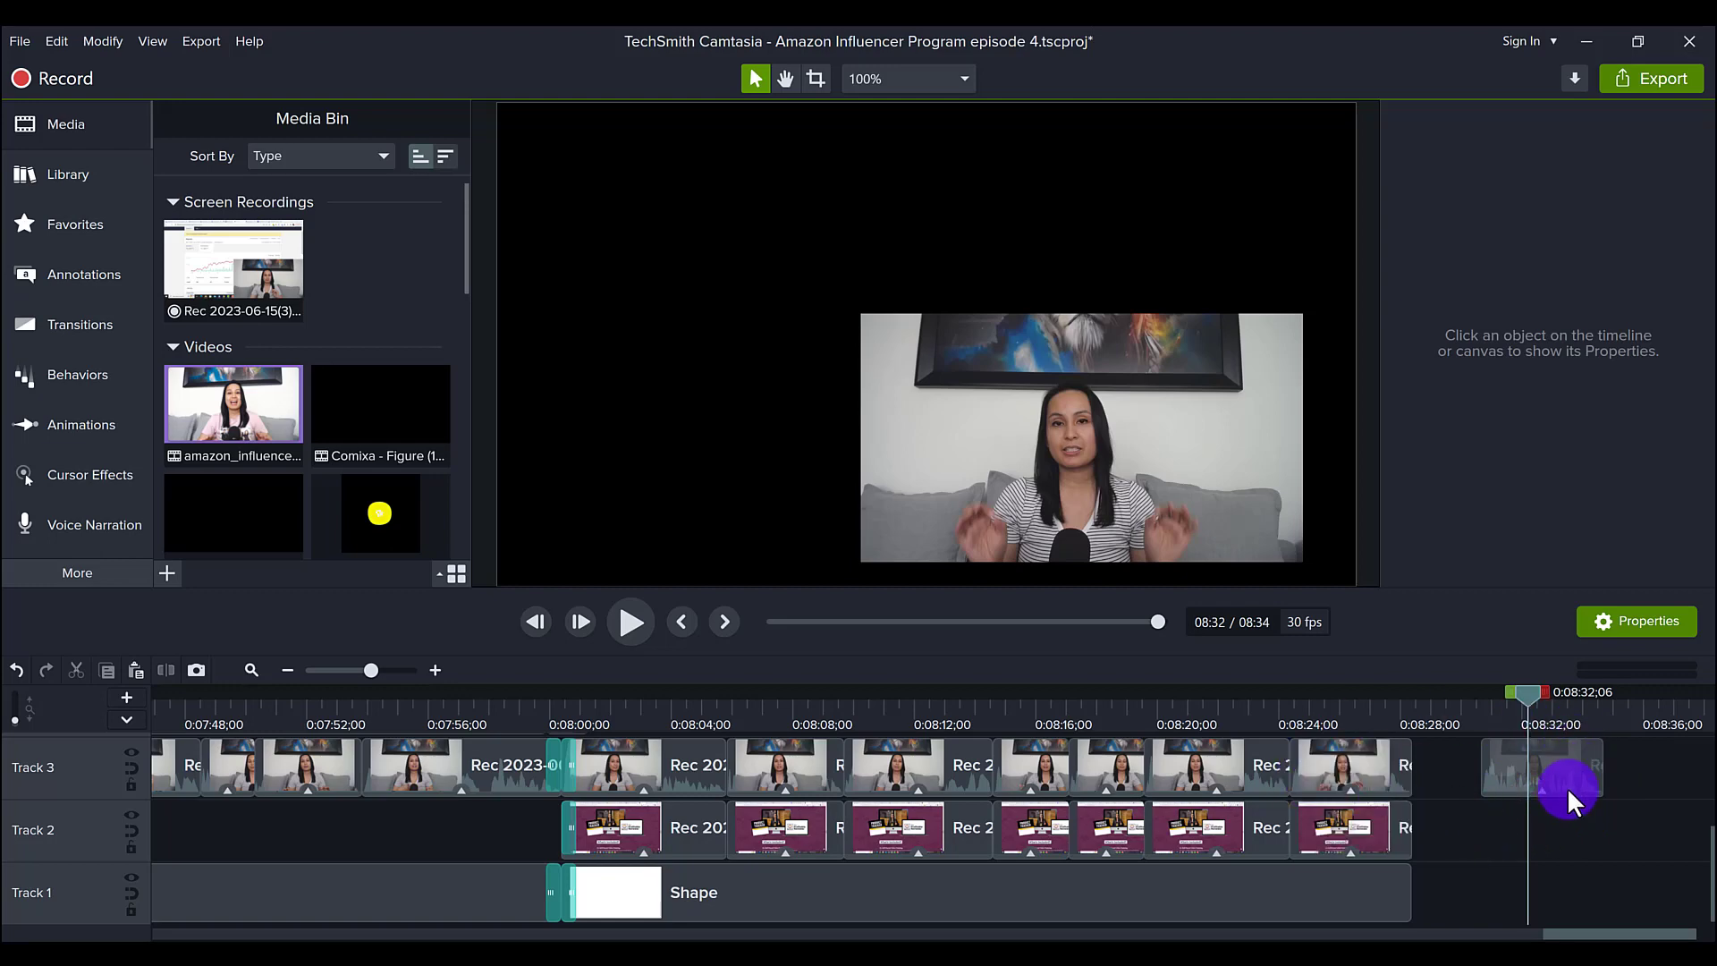
Step: Preview the slide with its webcam inset against the webcam clip playing alone on black
left_click(1390, 708)
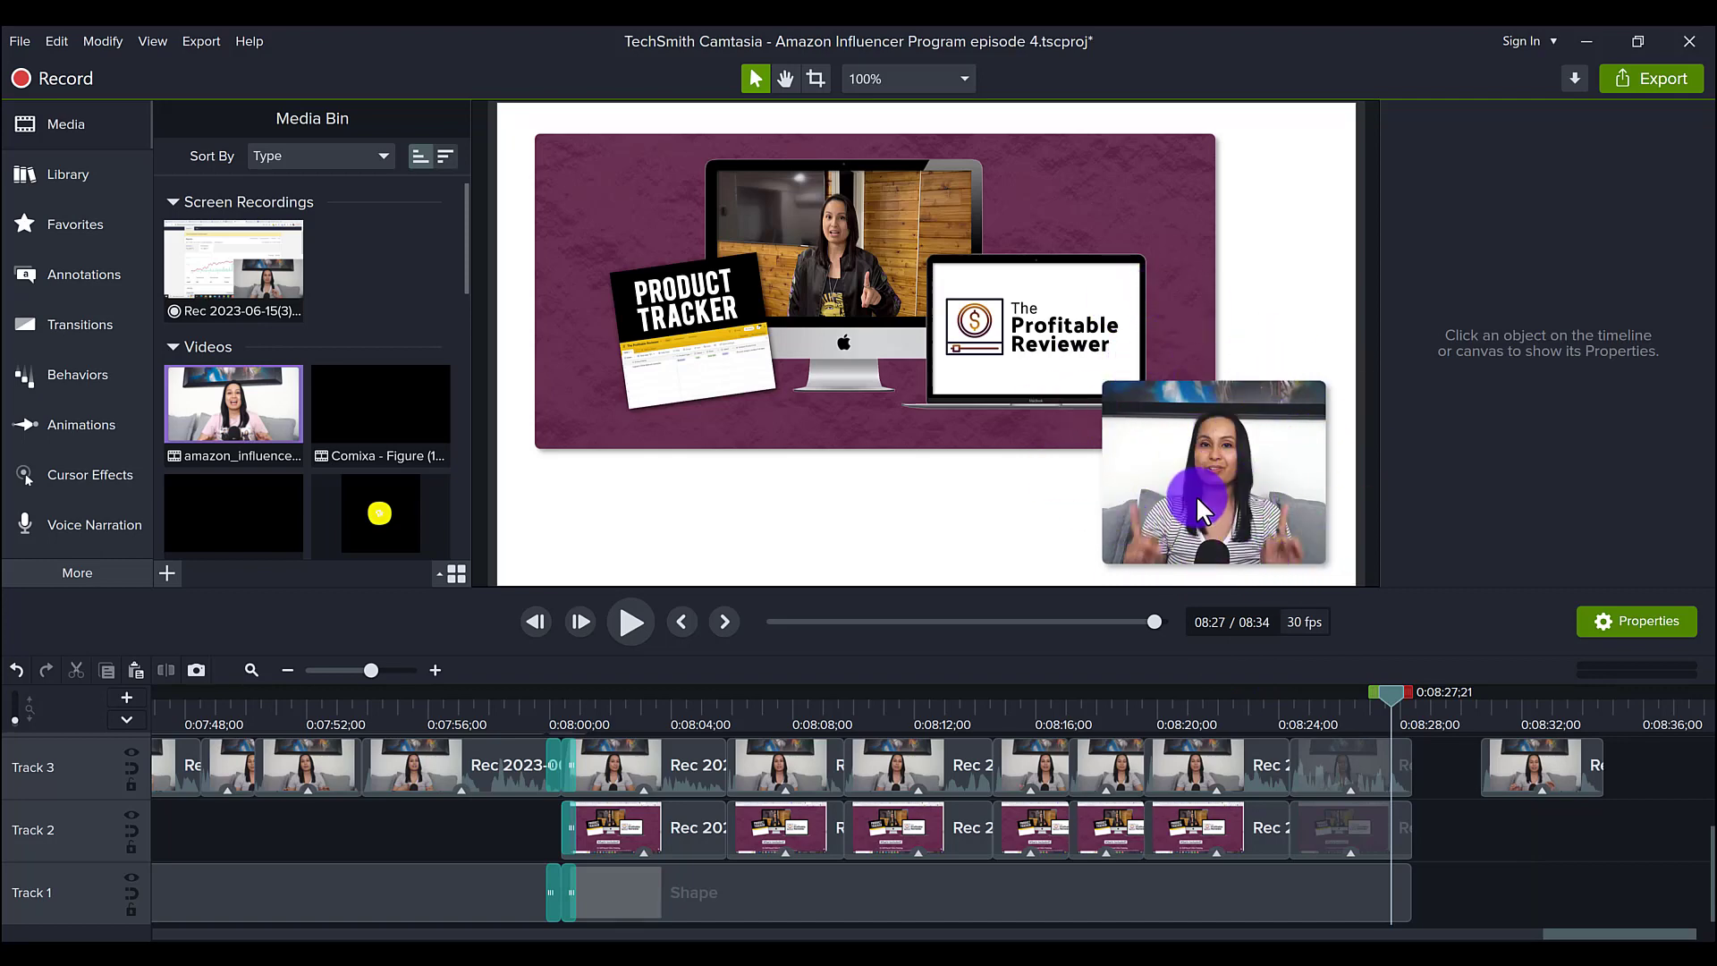
left_click(1532, 700)
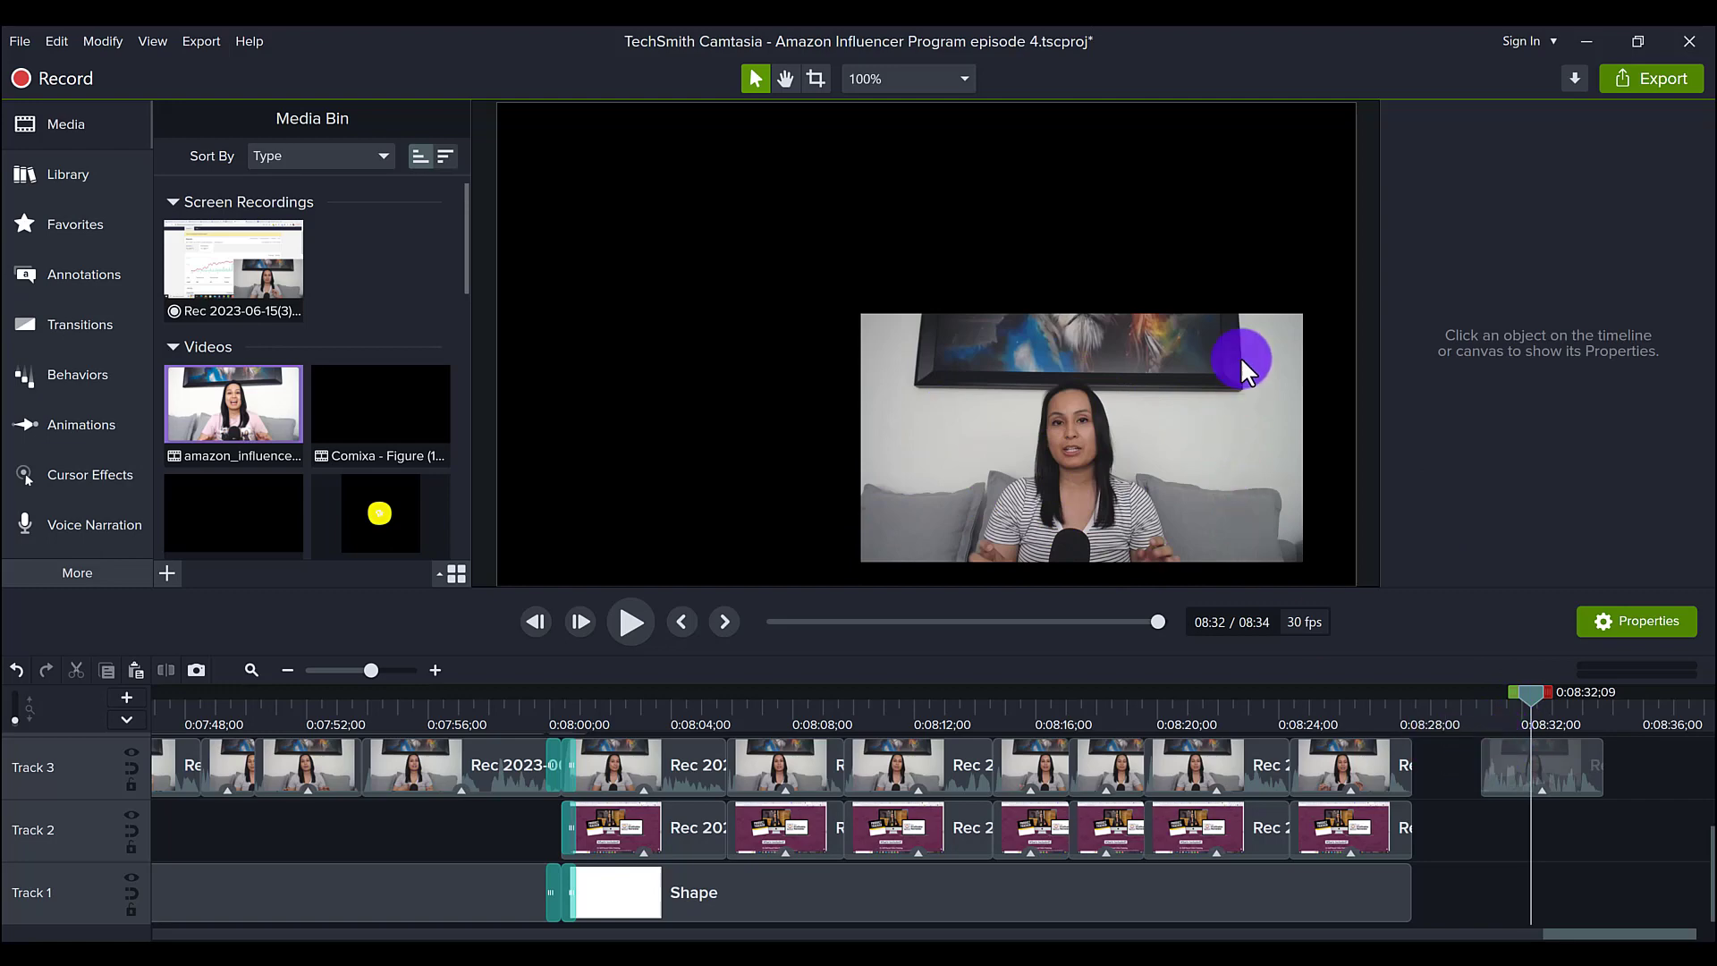
left_click(1383, 703)
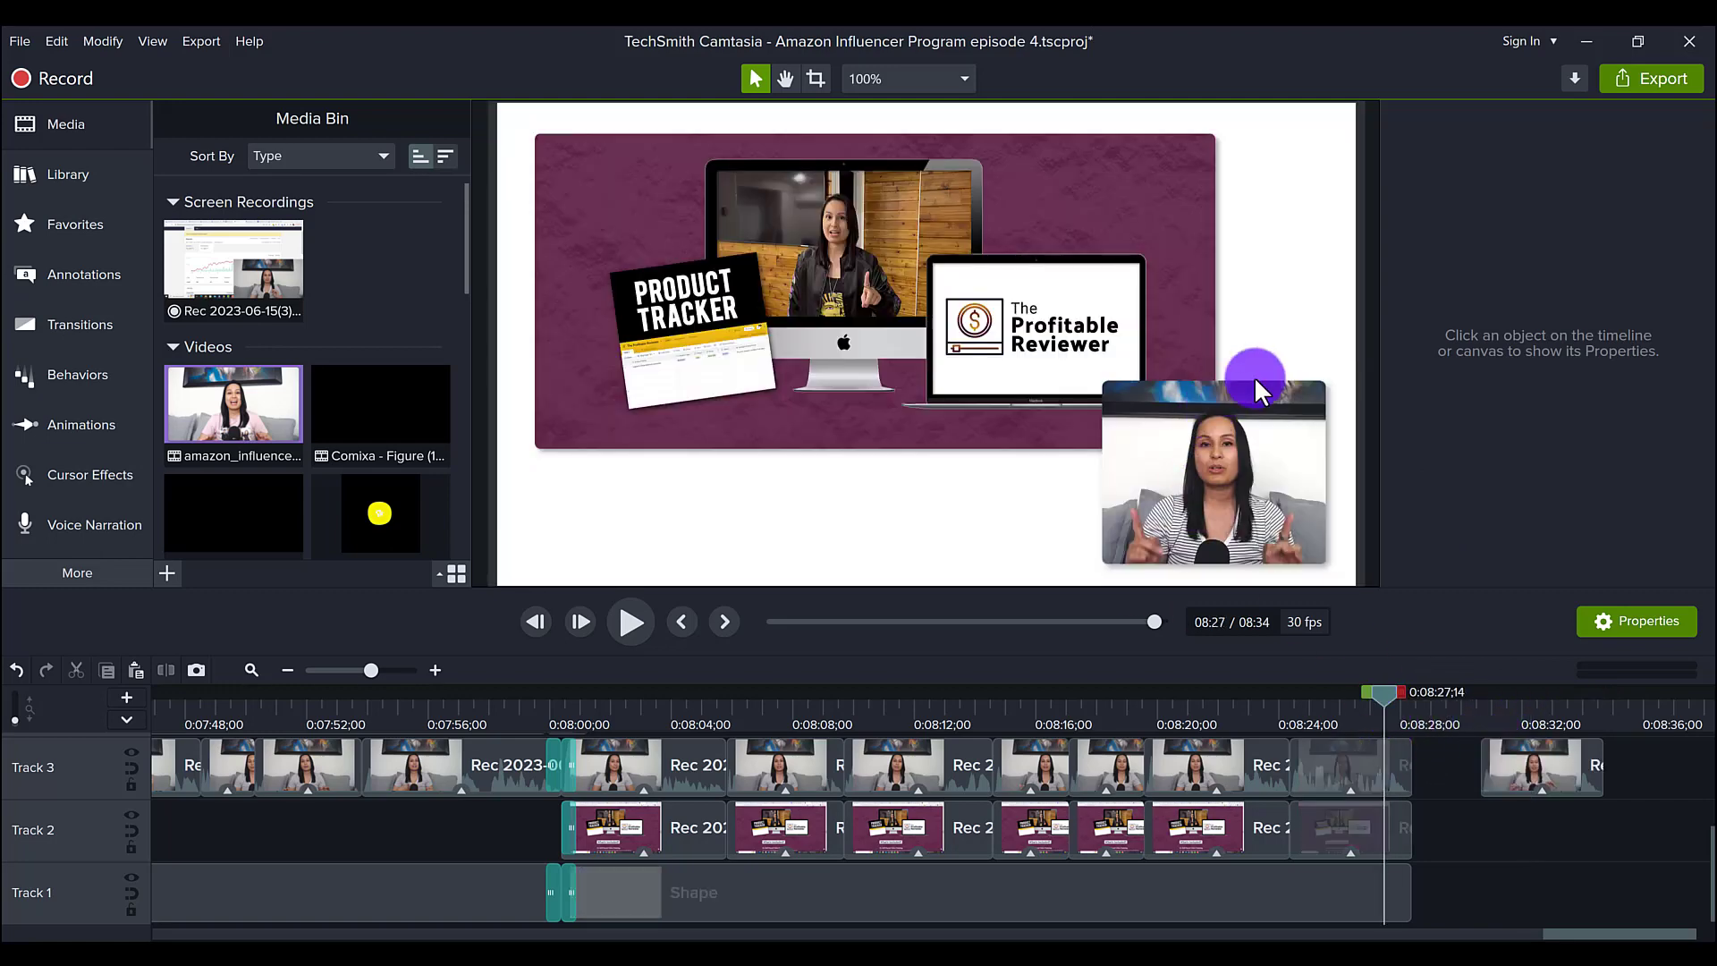
left_click(1537, 700)
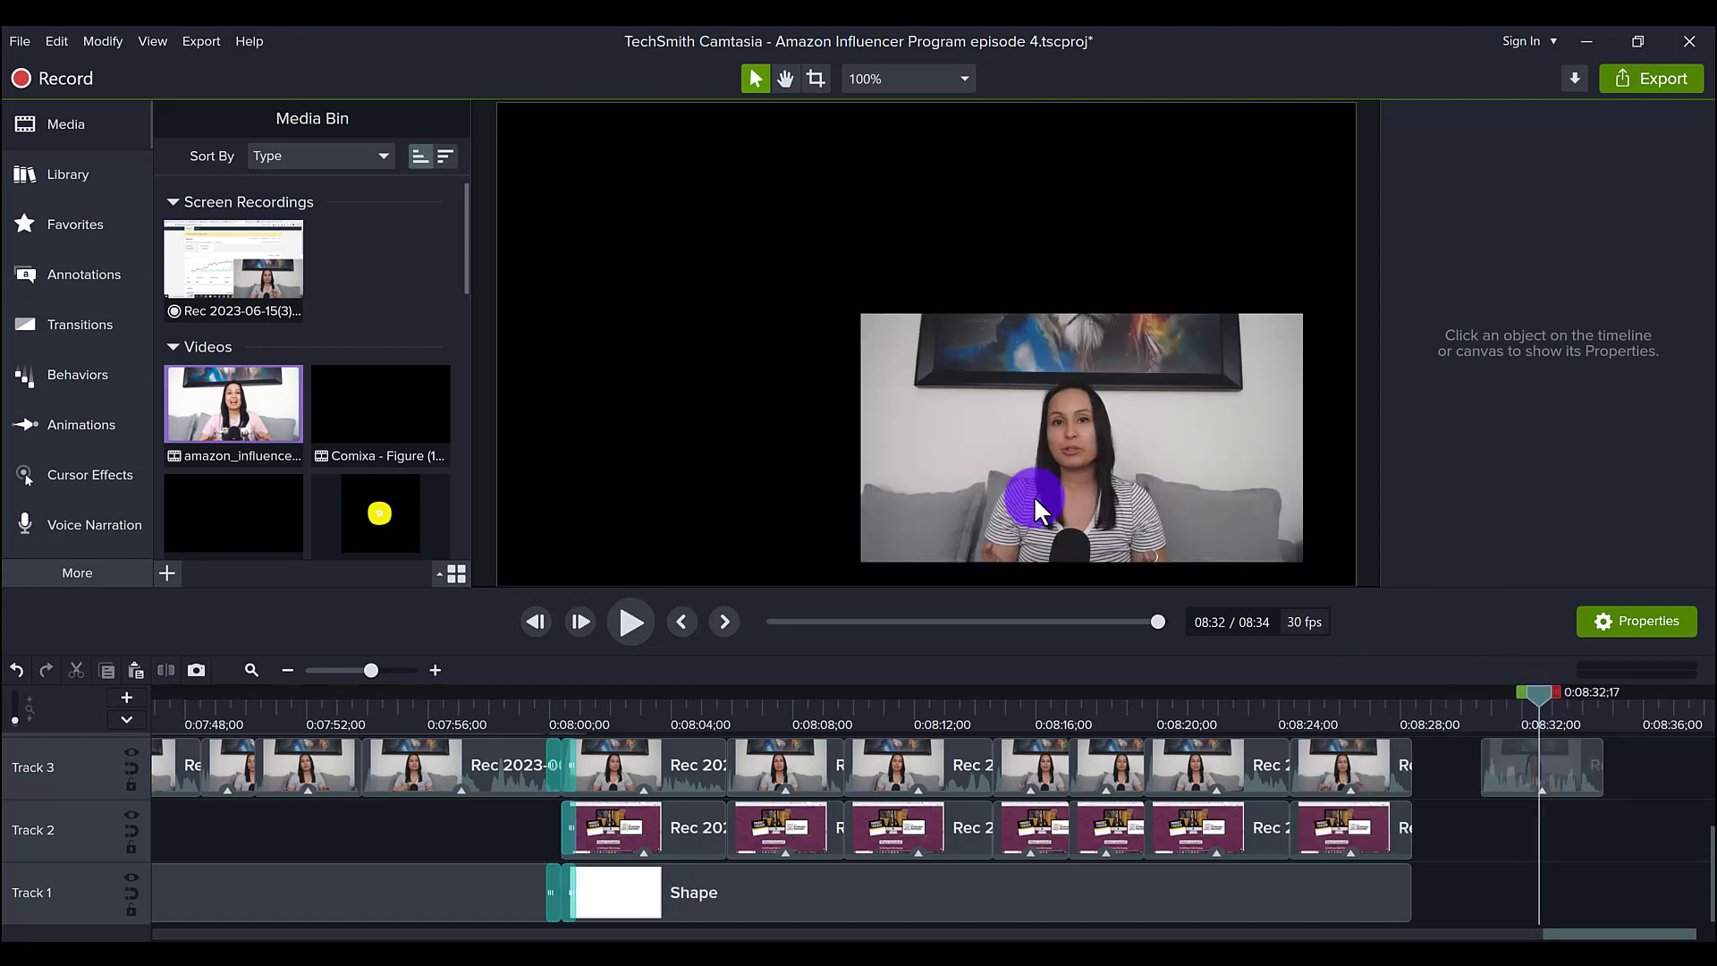
left_click(892, 326)
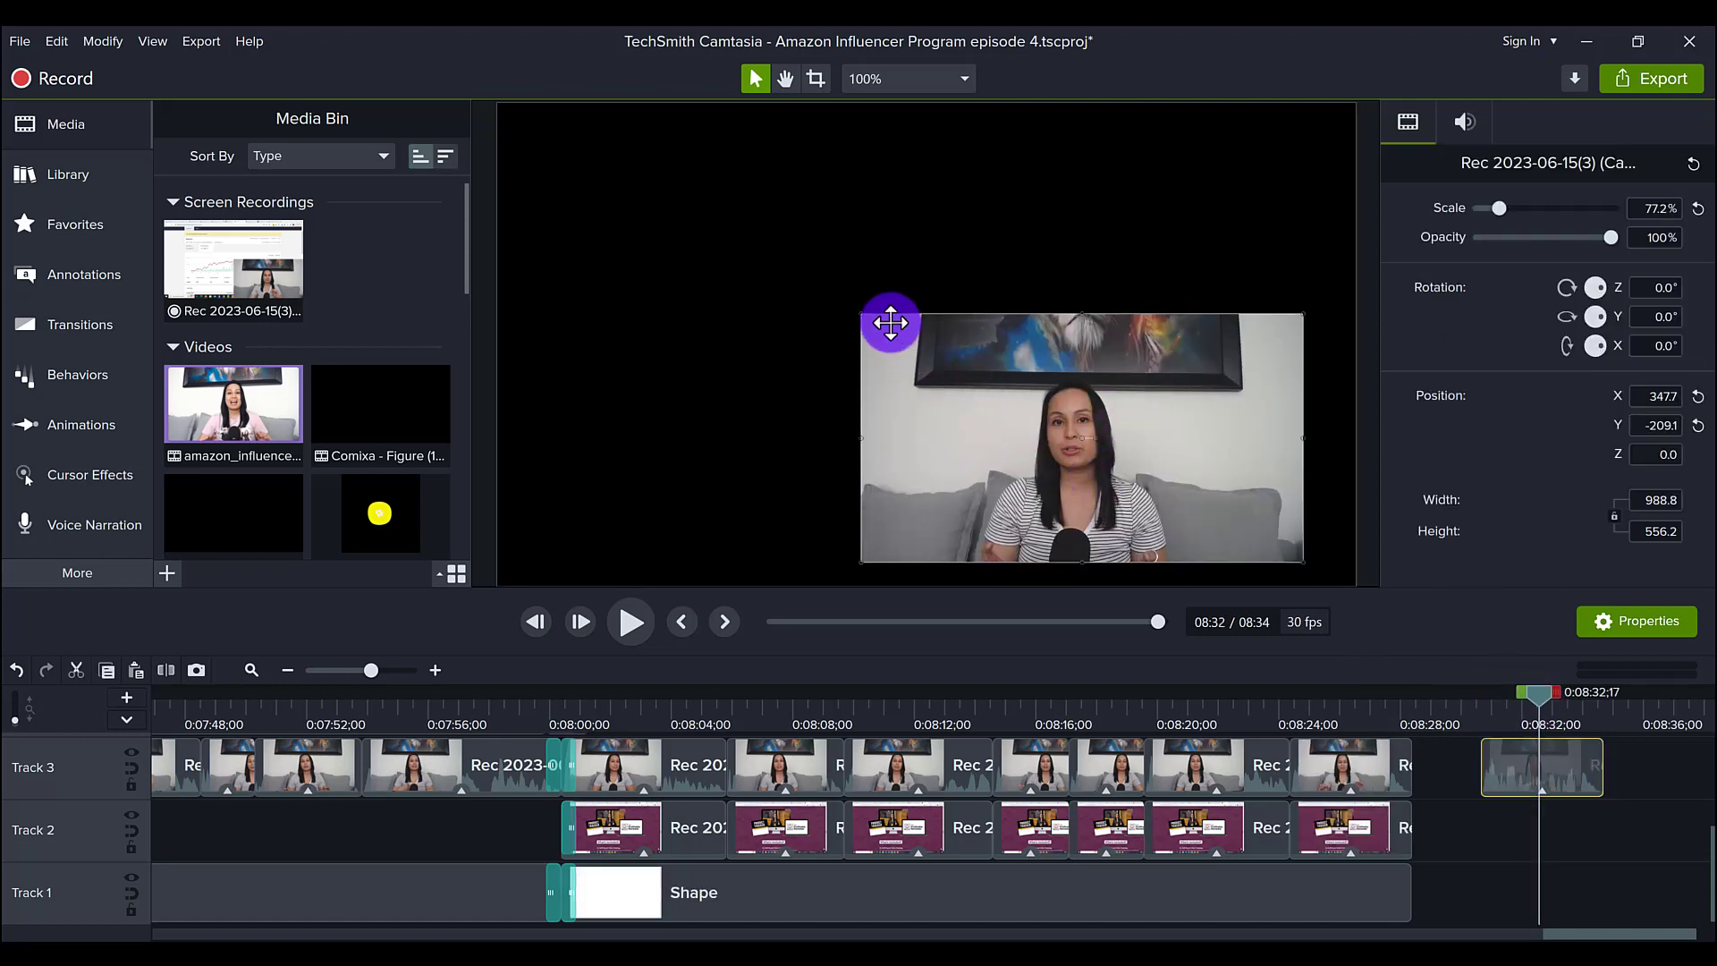
left_click_drag(1031, 397, 1055, 422)
left_click_drag(1344, 700, 1367, 690)
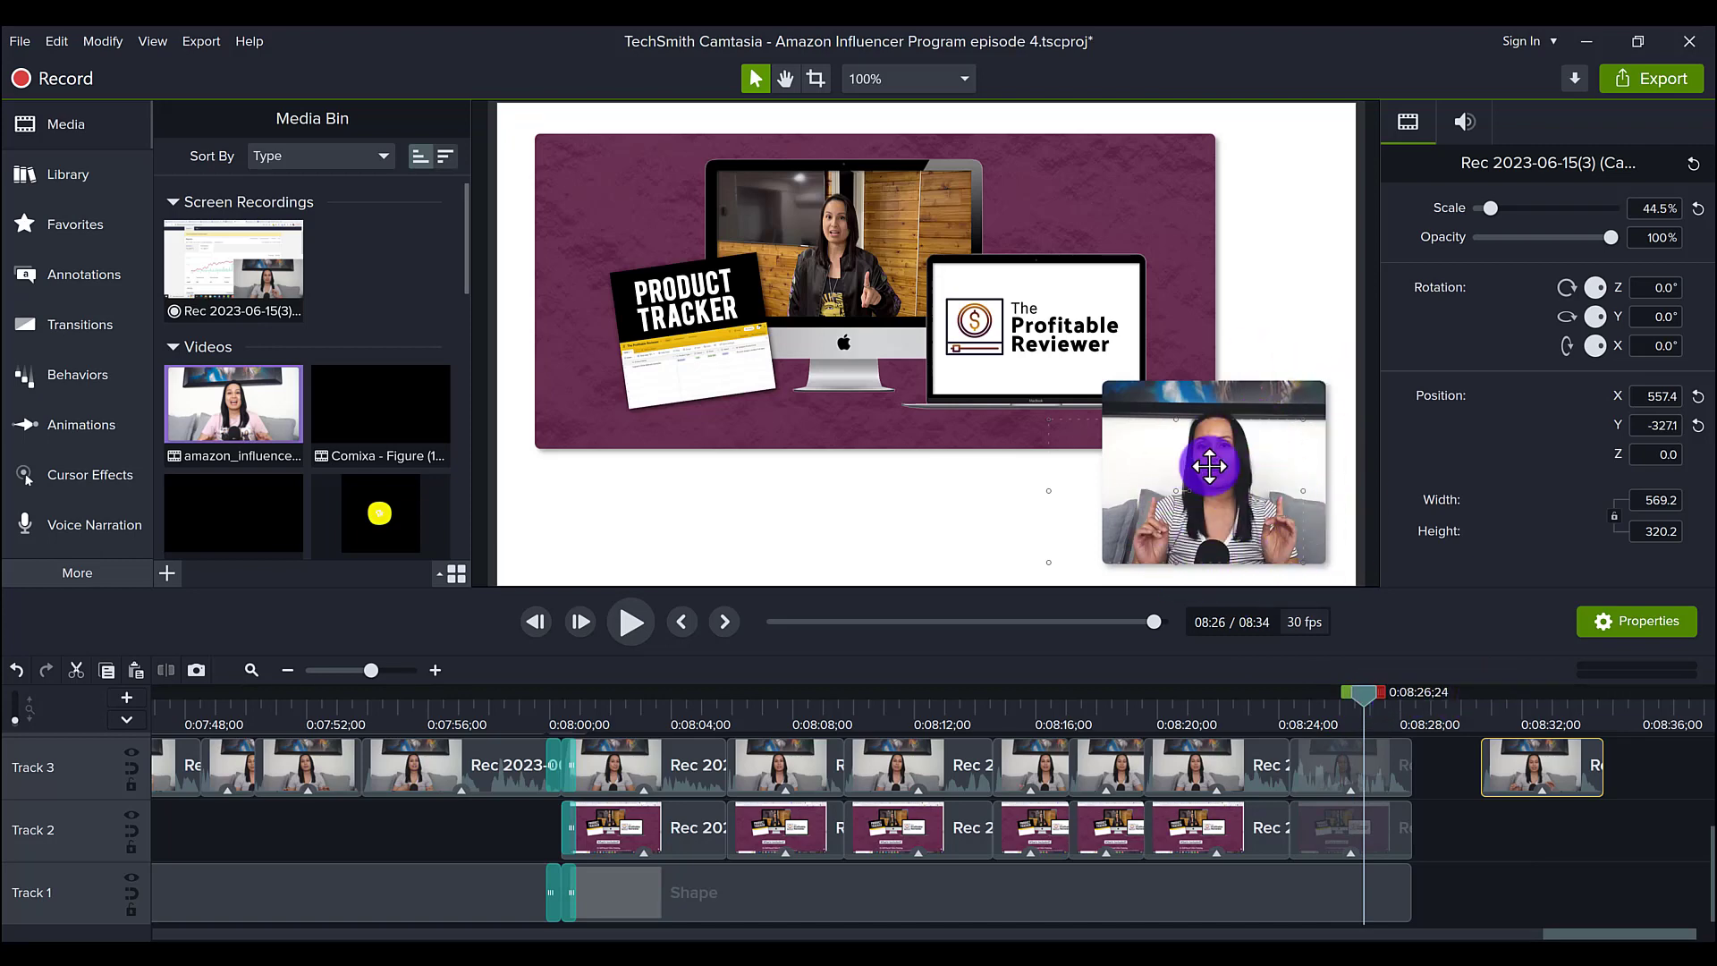
left_click(1553, 700)
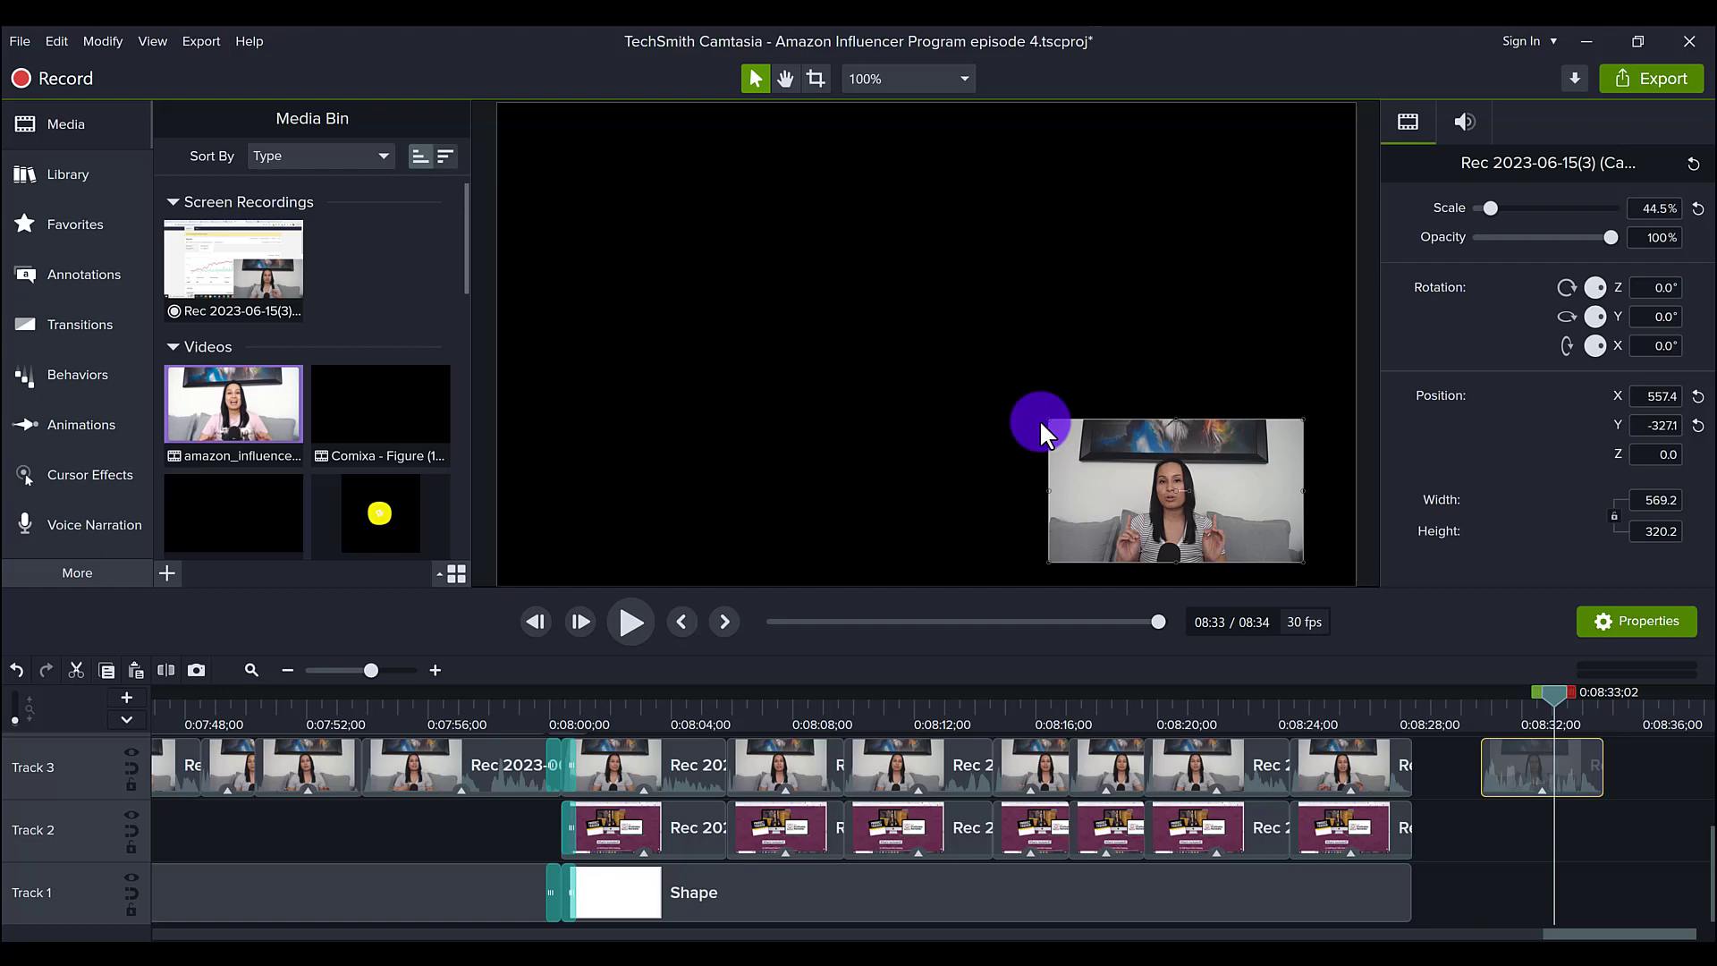
left_click_drag(1049, 420, 860, 313)
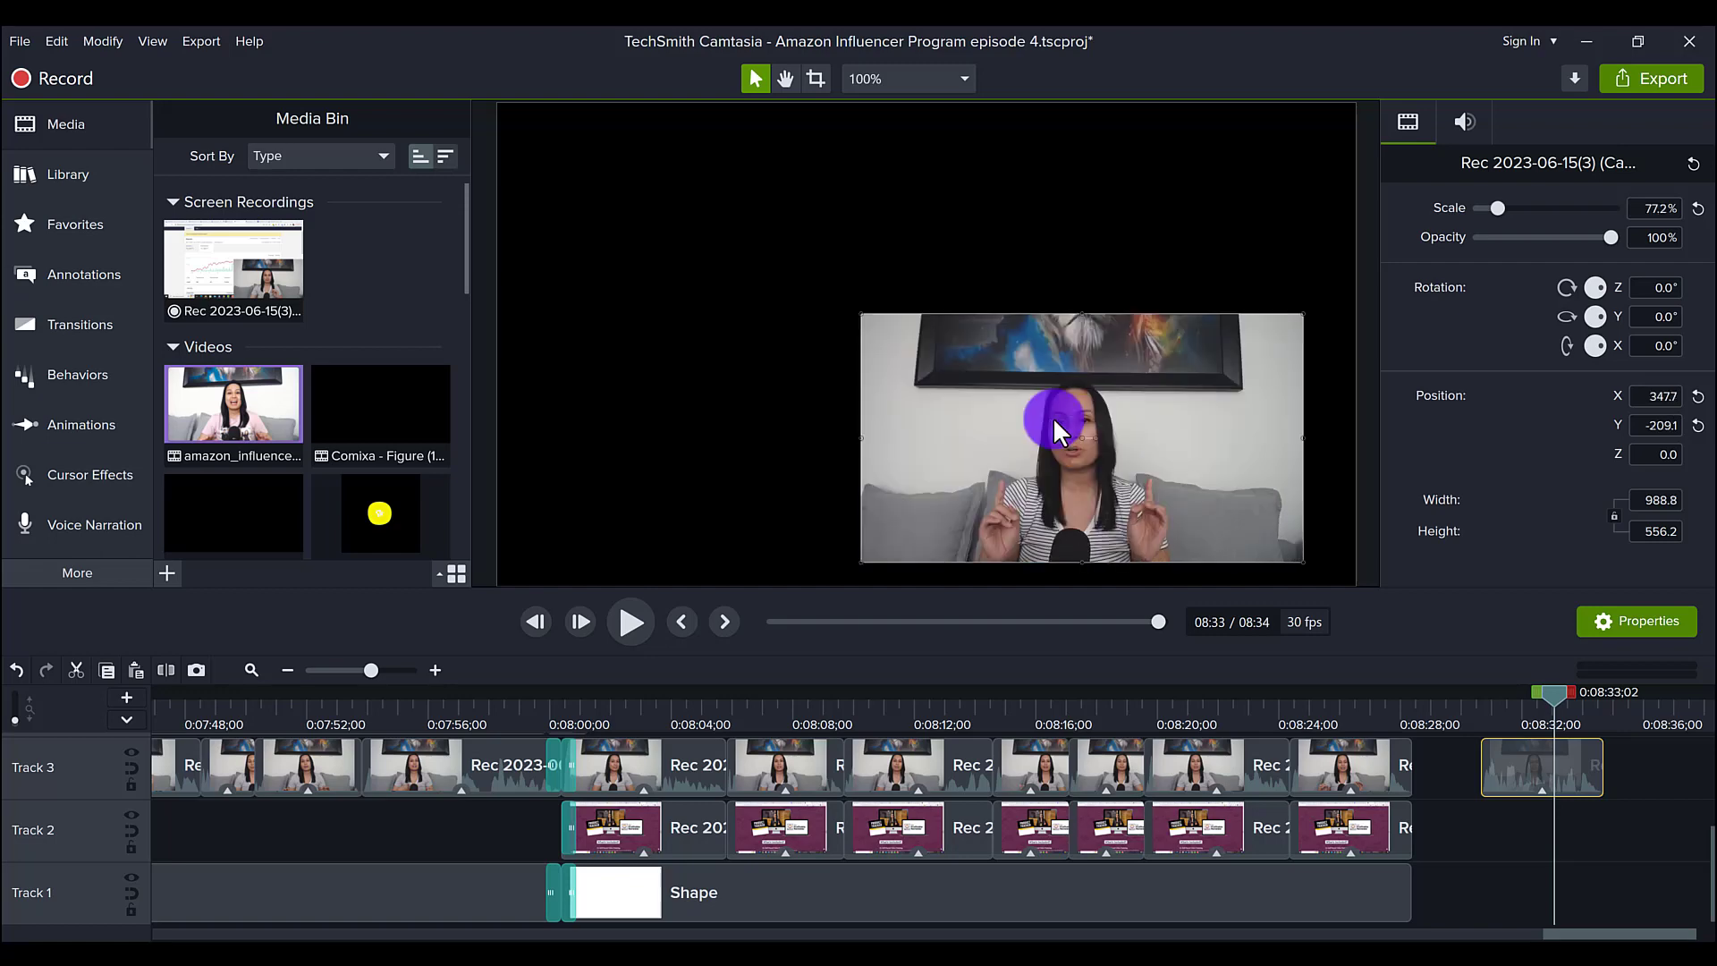
left_click(821, 416)
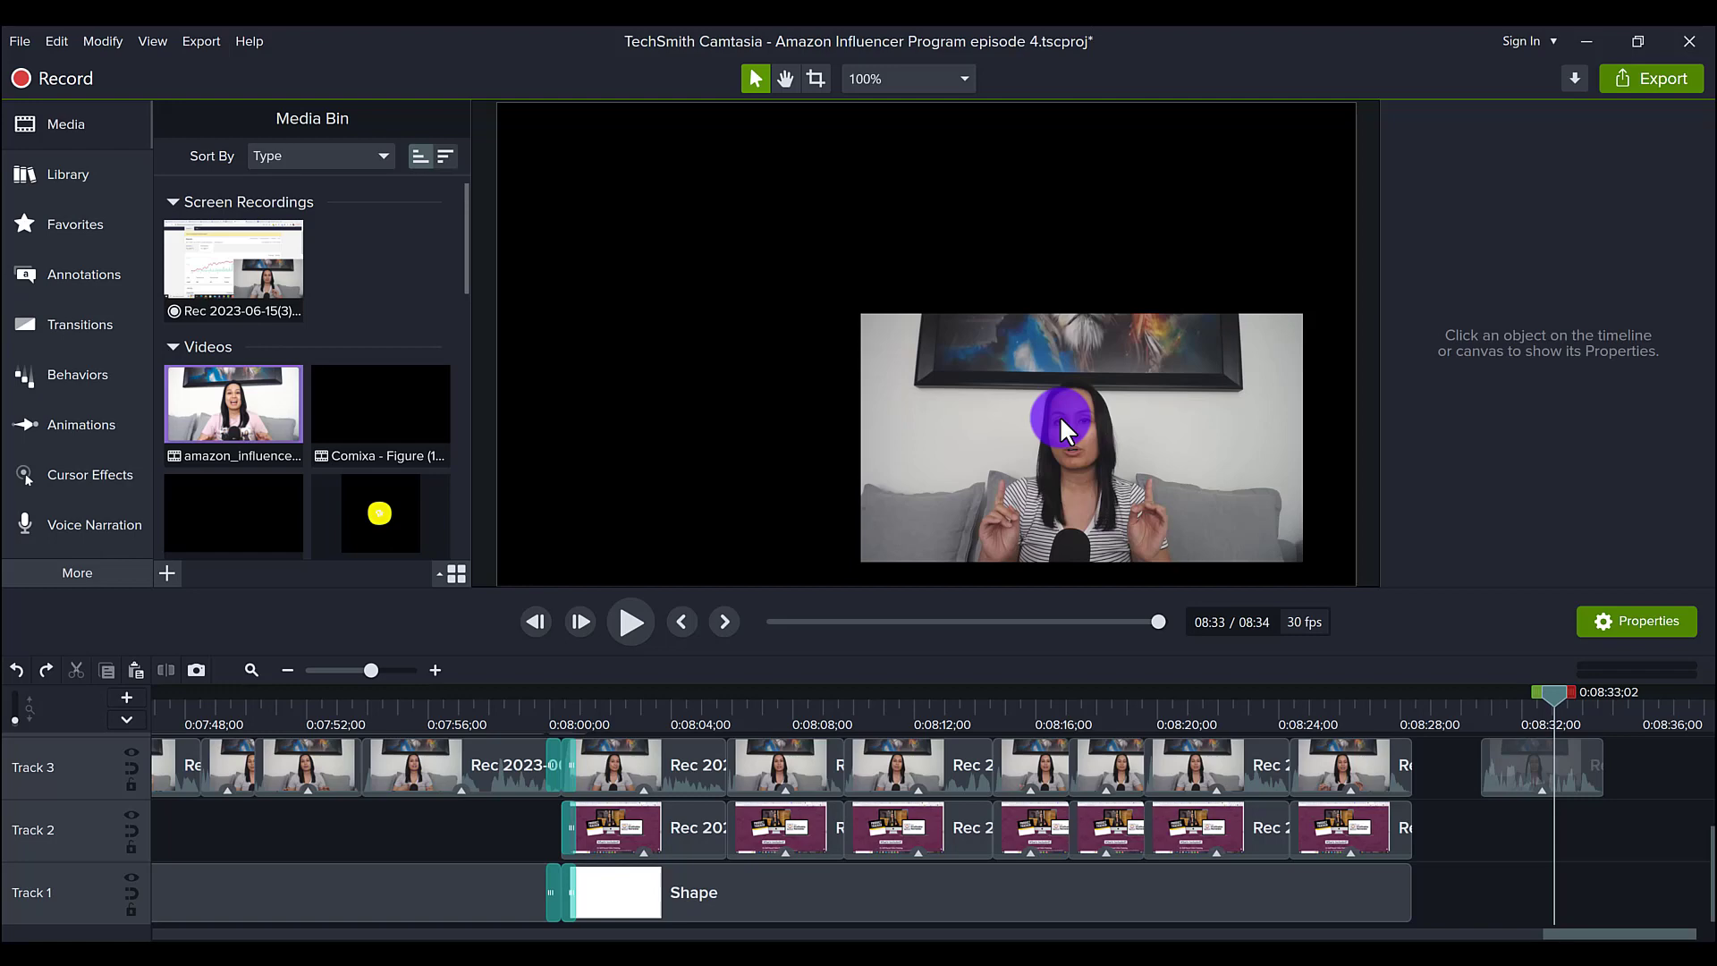
left_click(1526, 764)
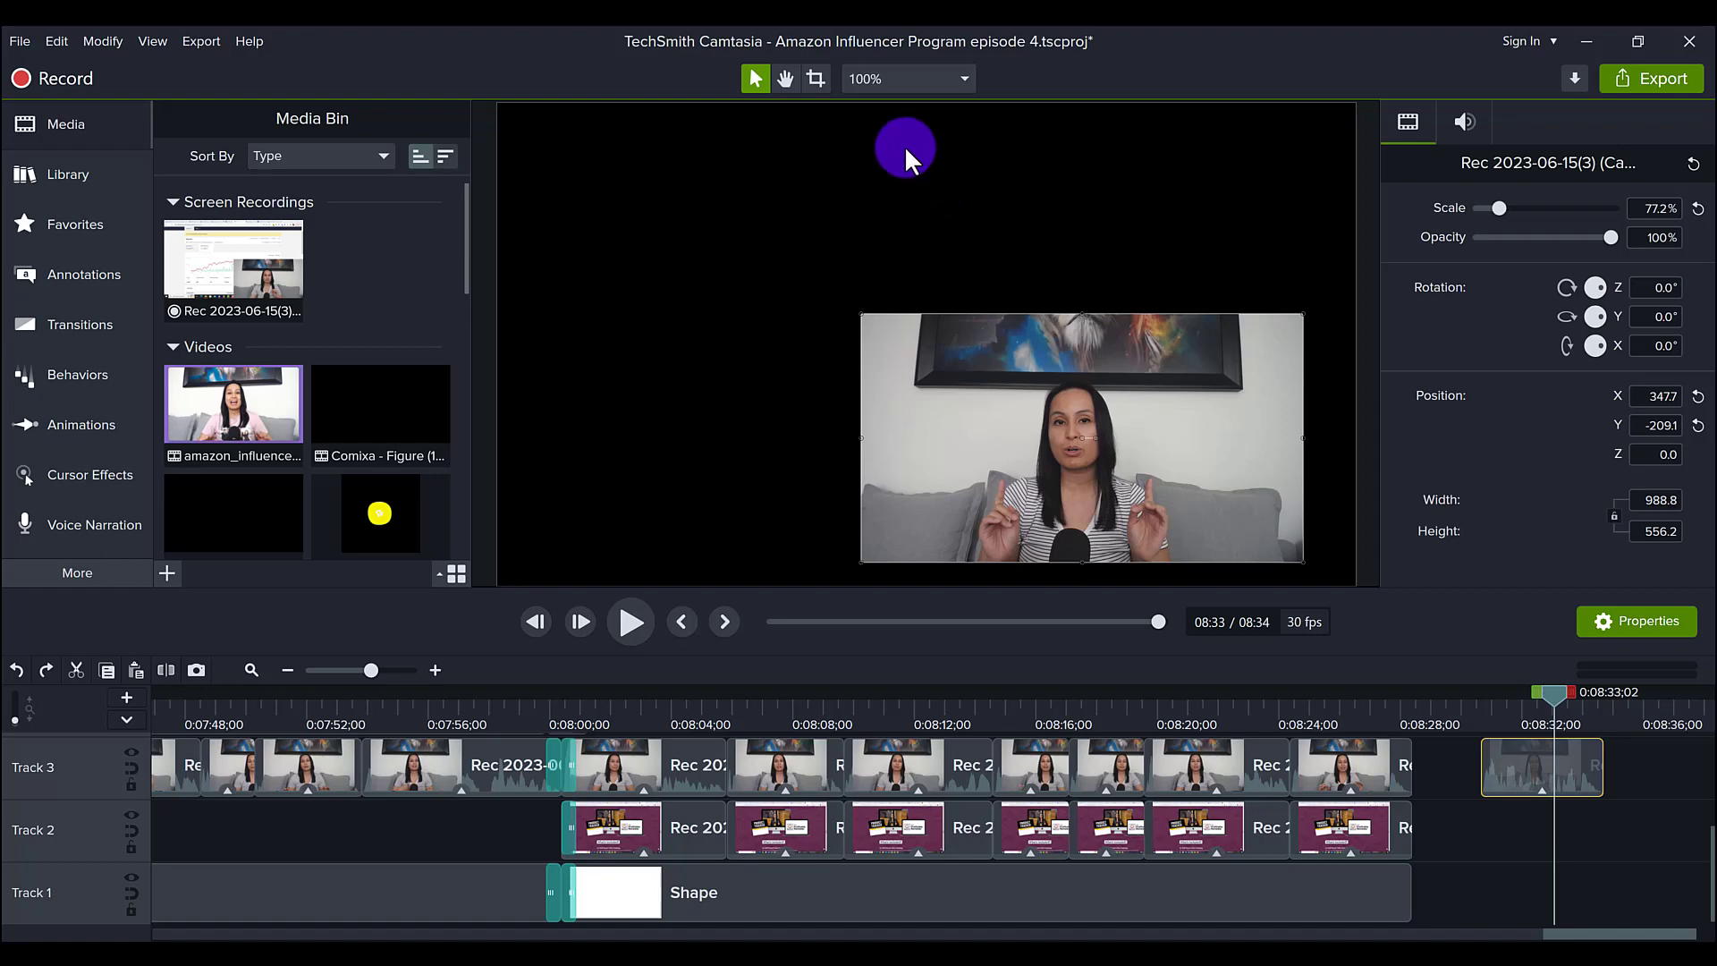
Step: Crop the closing webcam clip to a near-square 566.8 × 471.2 frame, trimming sides, top and bottom
left_click(818, 79)
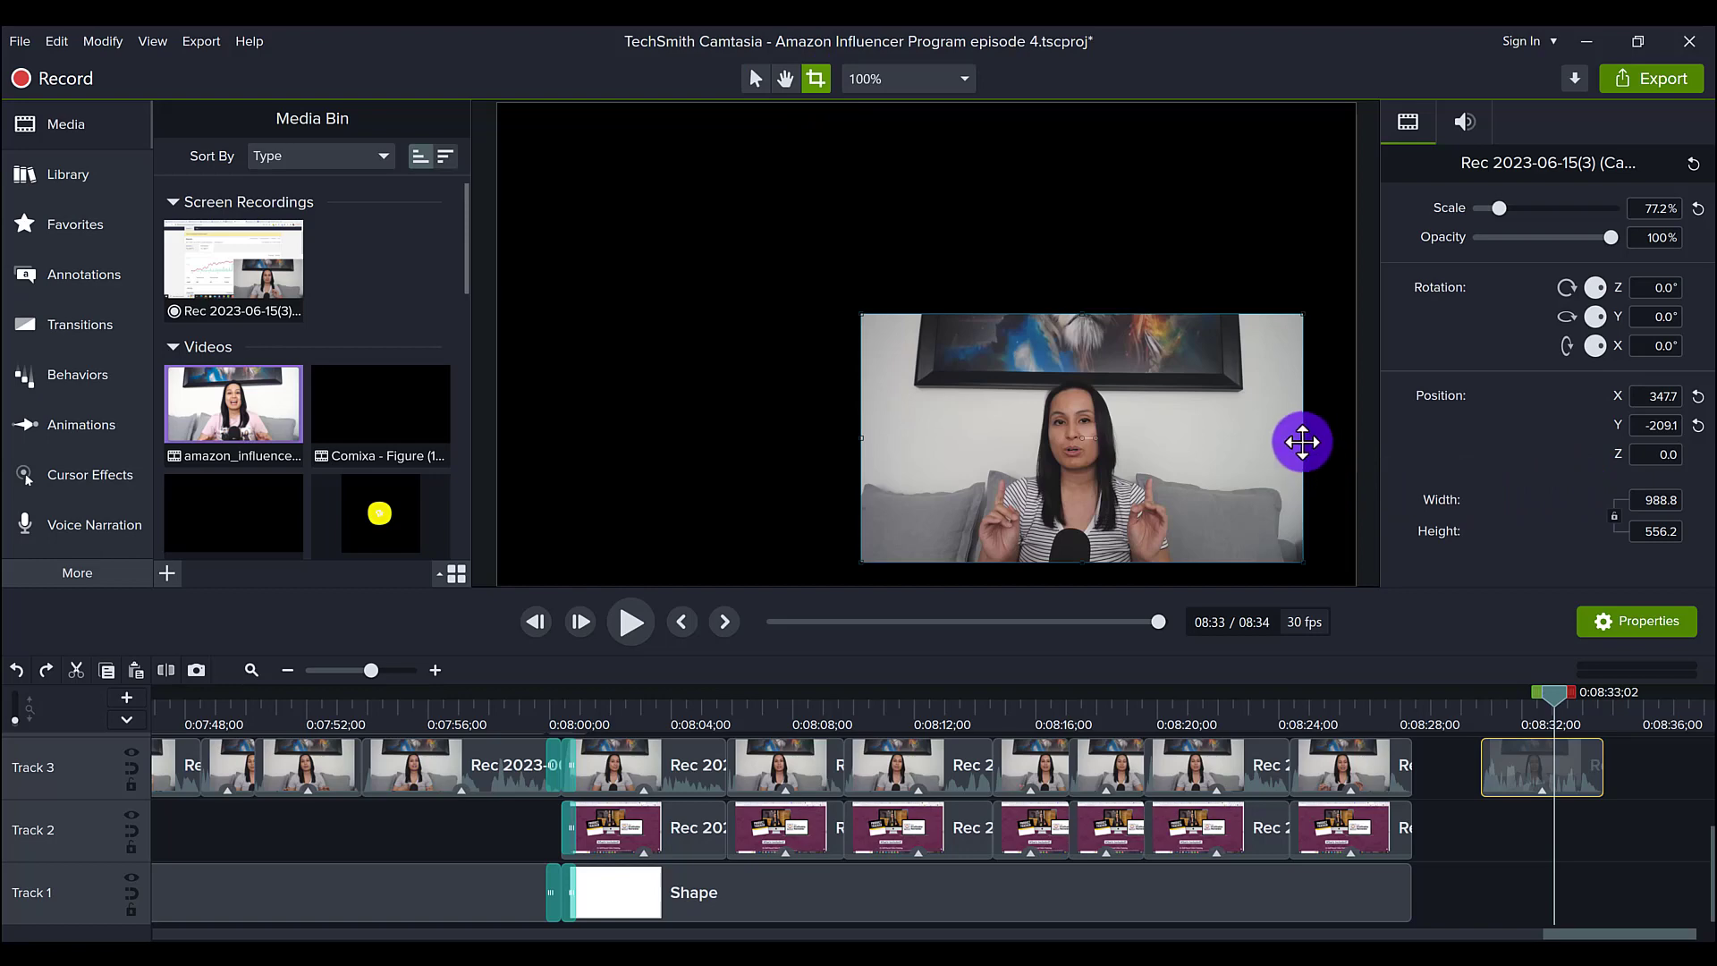
left_click_drag(1304, 437, 1214, 458)
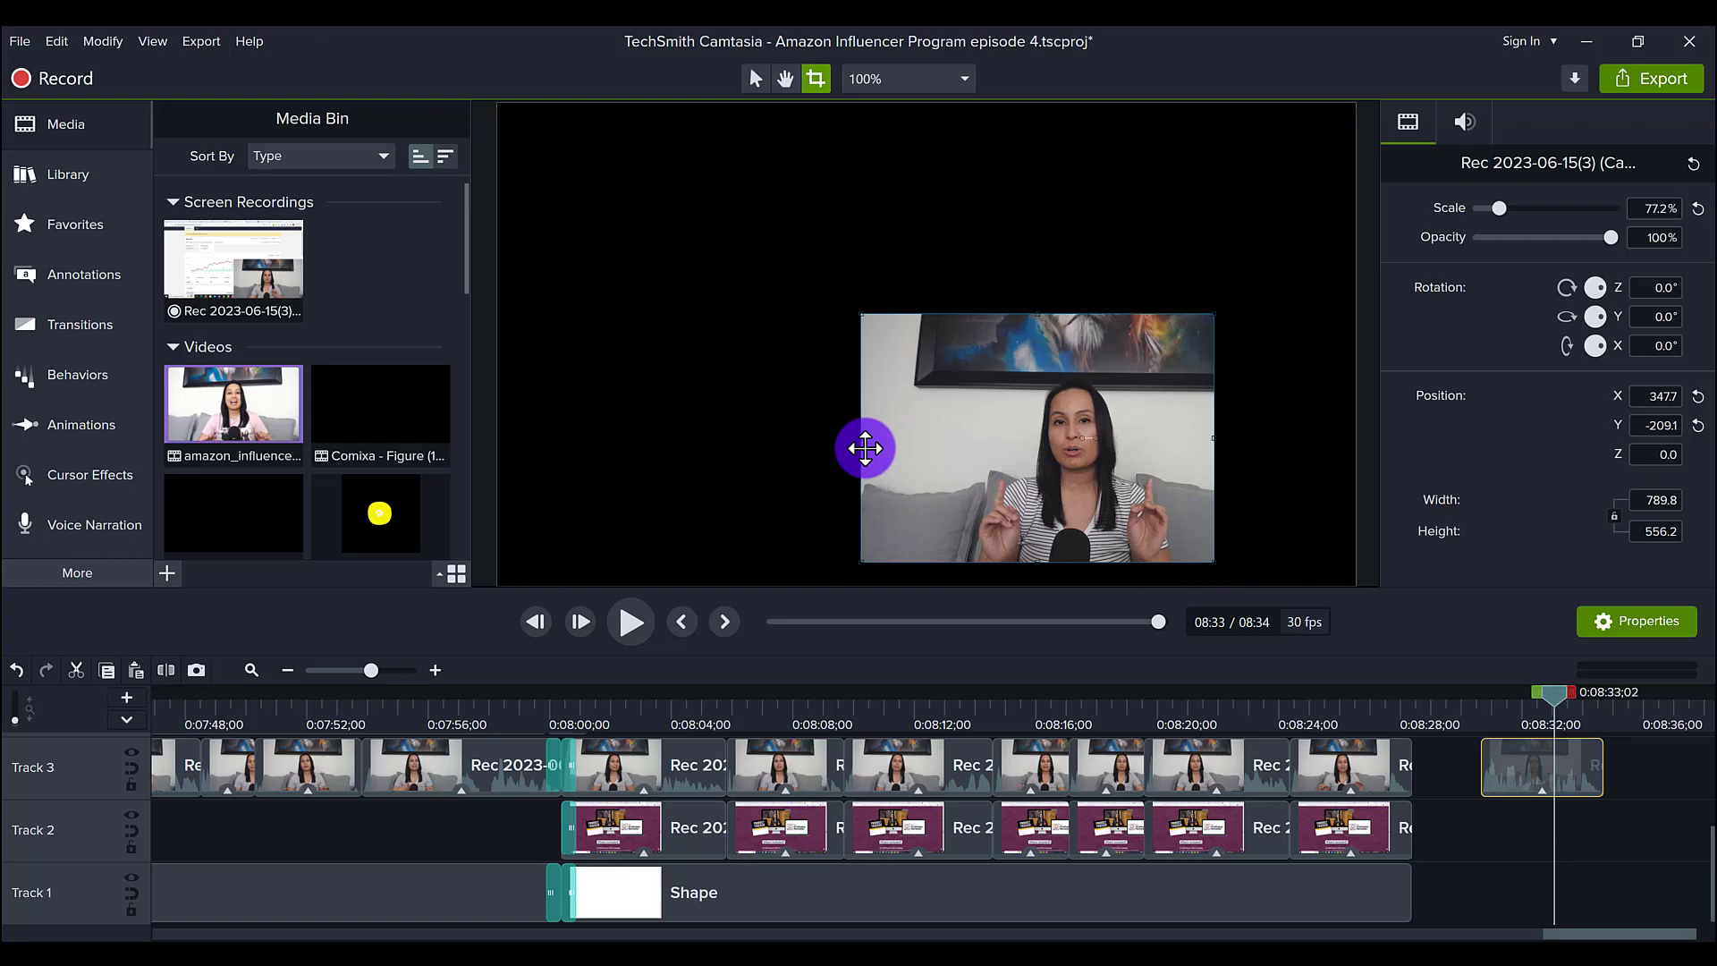
left_click_drag(860, 437, 938, 441)
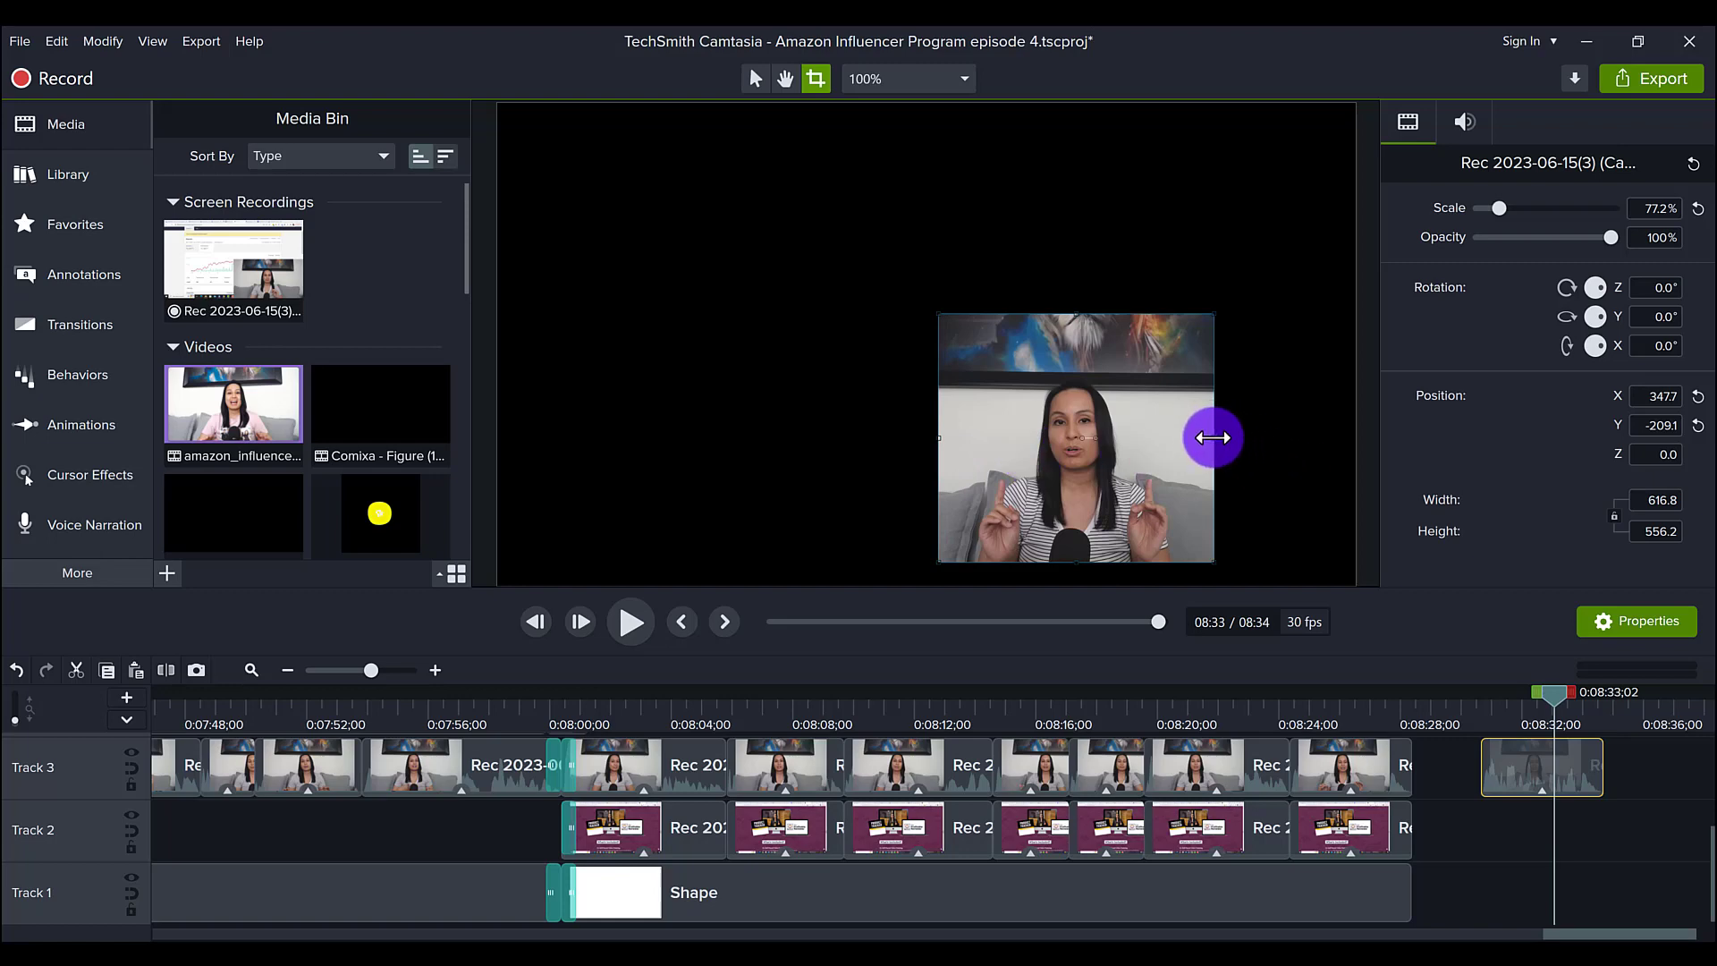
left_click_drag(1213, 438, 1204, 443)
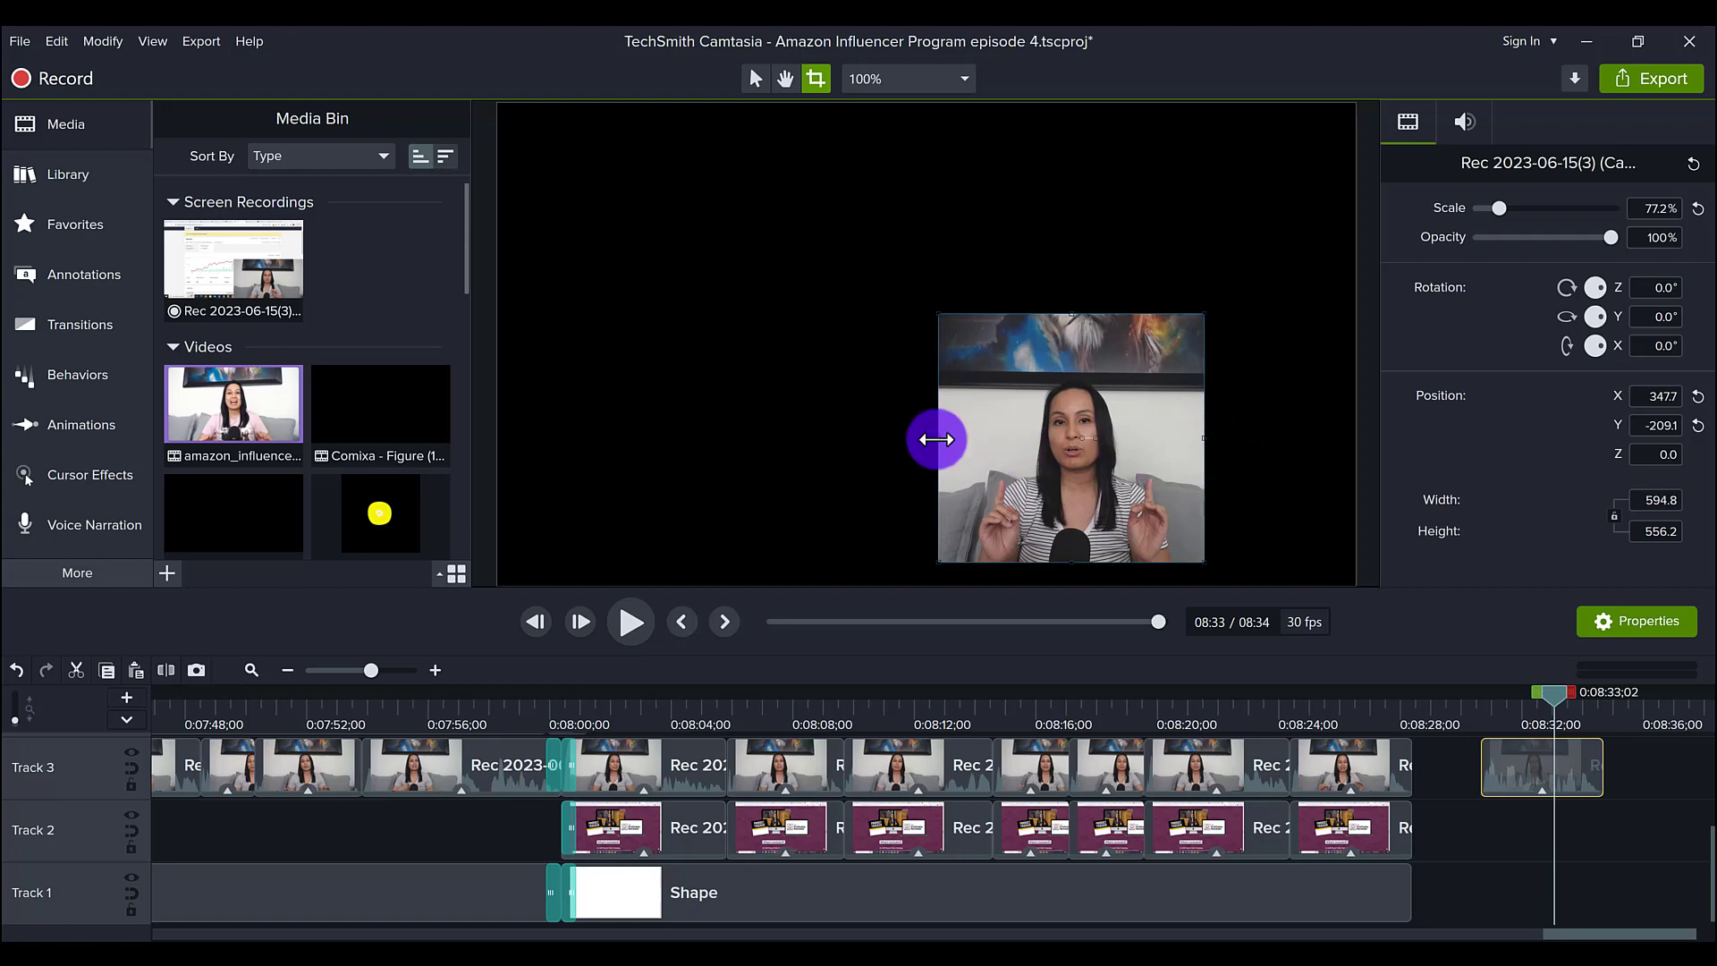
left_click_drag(939, 438, 947, 439)
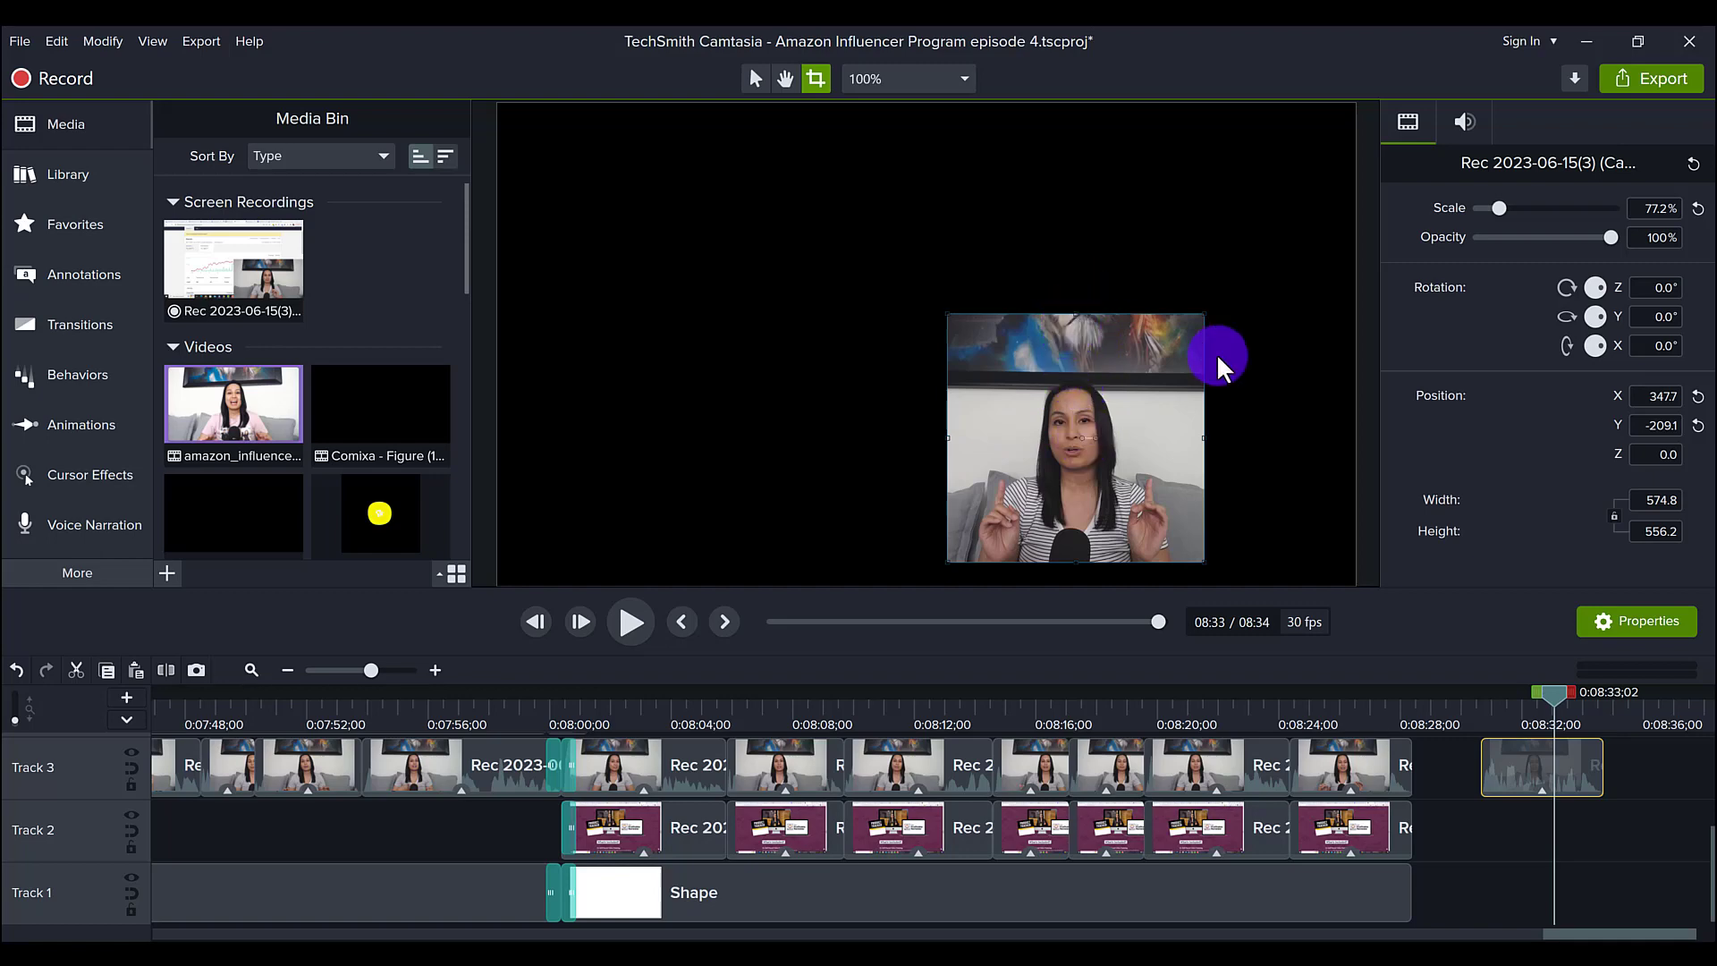
left_click_drag(1075, 314, 1065, 350)
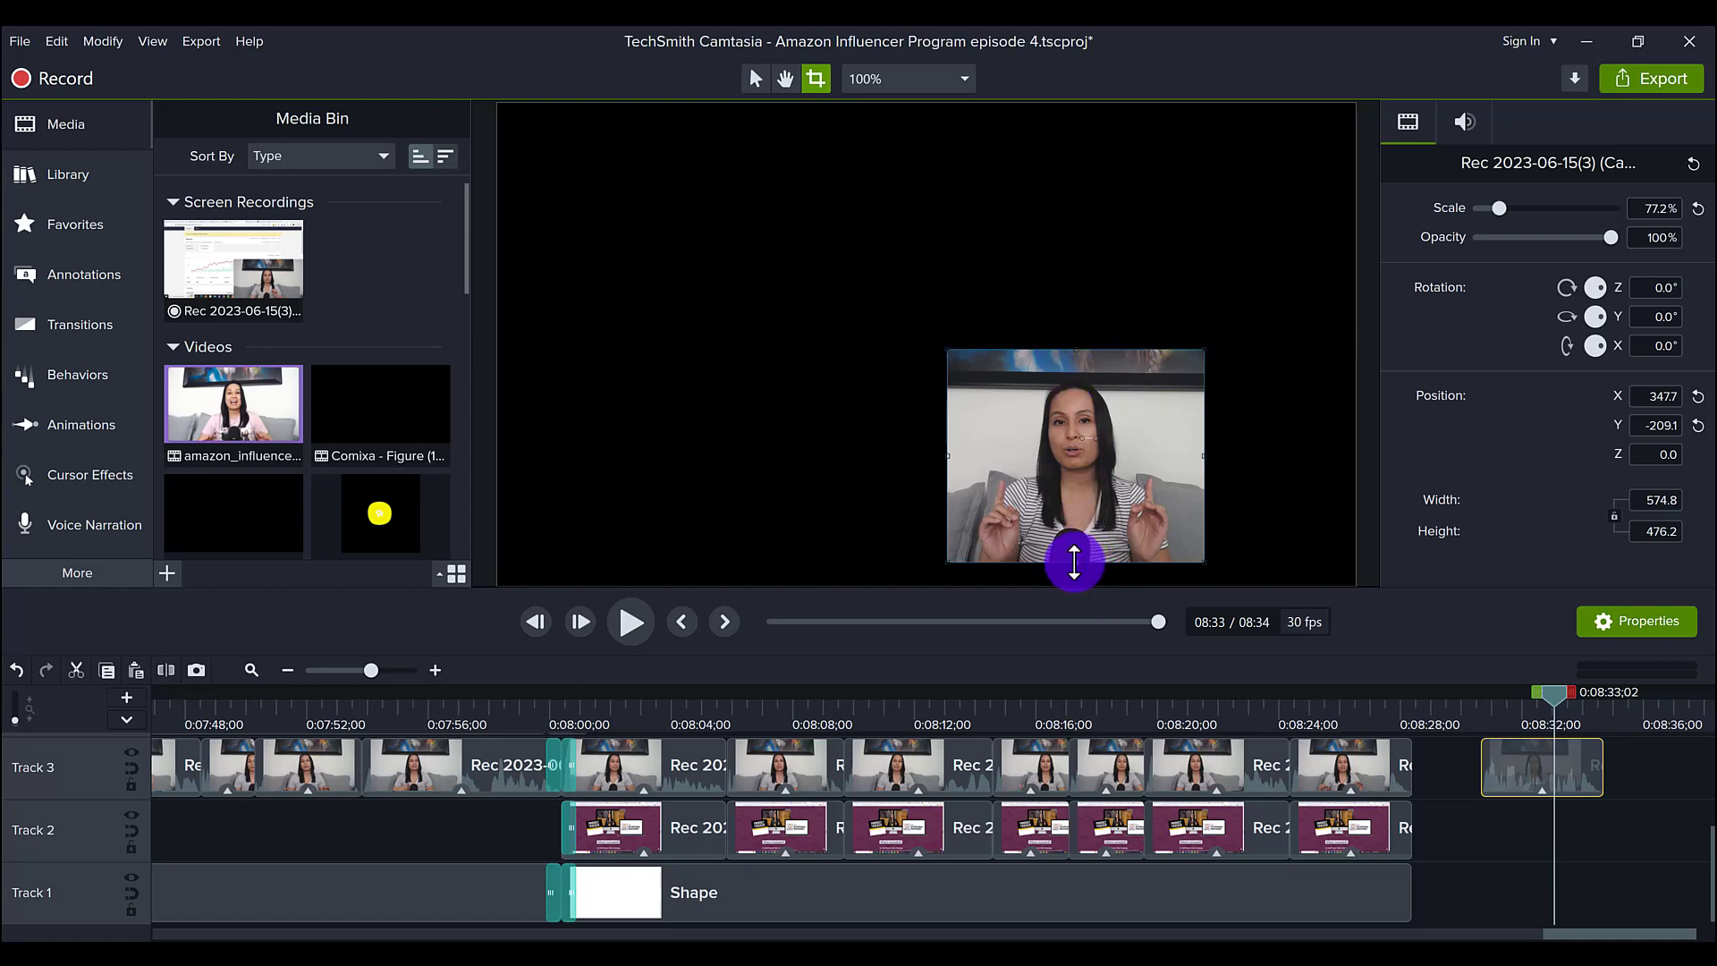
left_click_drag(1073, 560, 1073, 558)
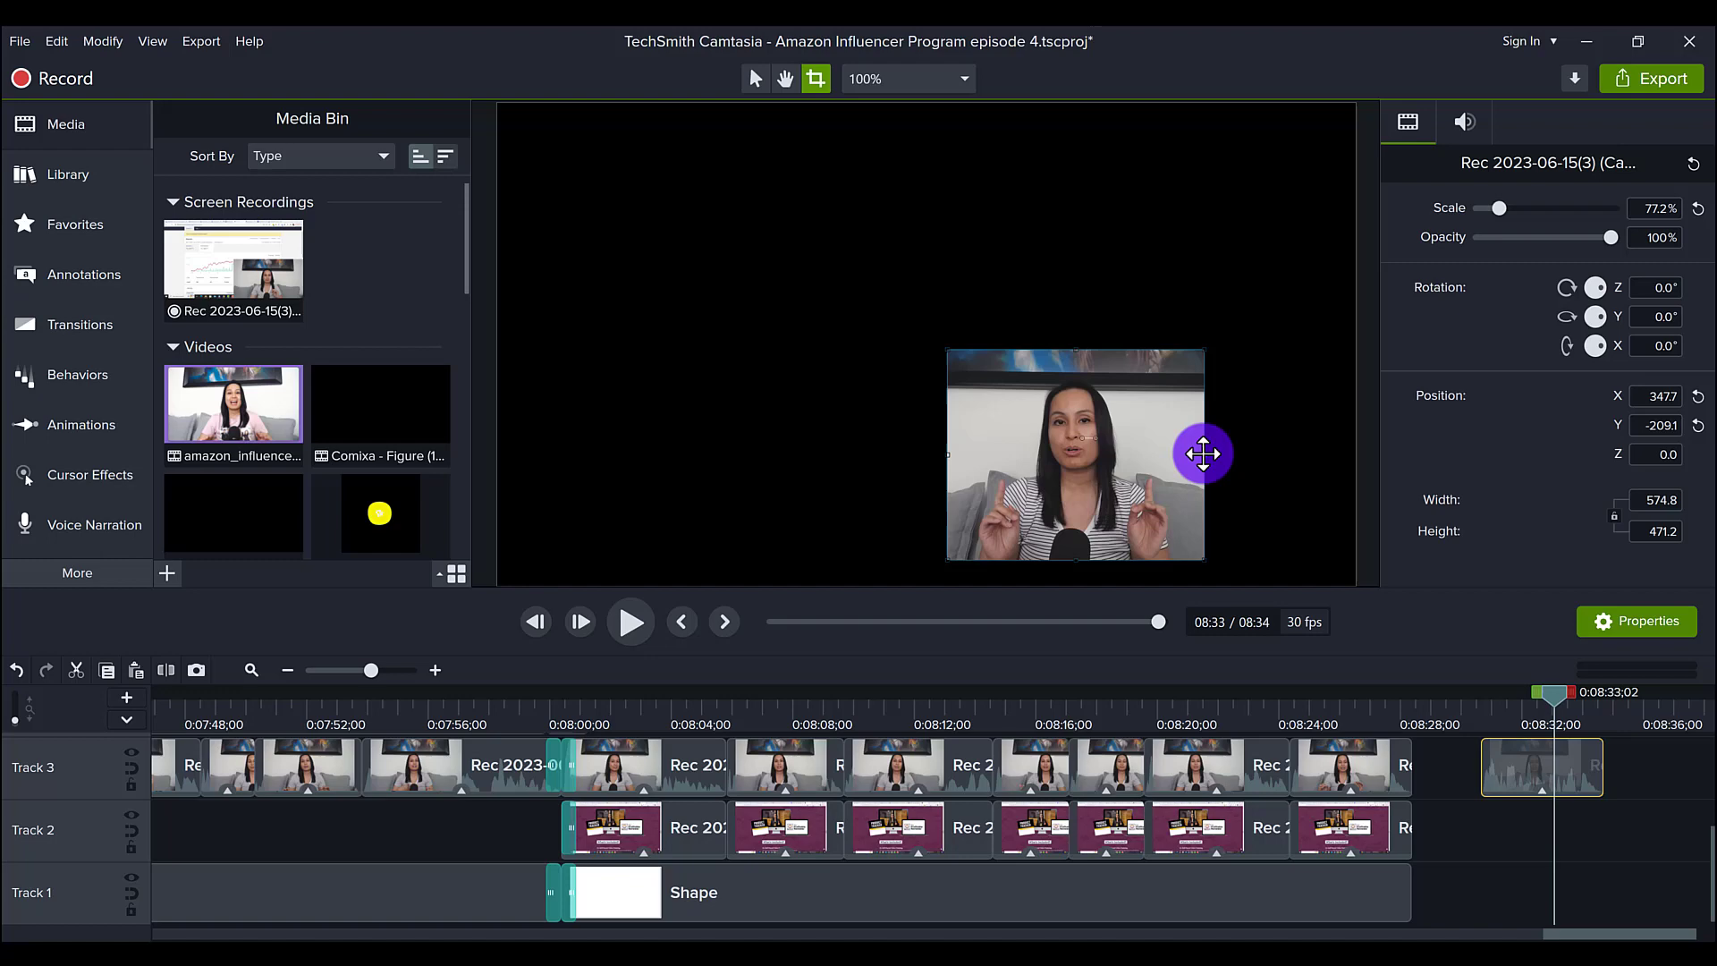
left_click_drag(1203, 454, 1200, 454)
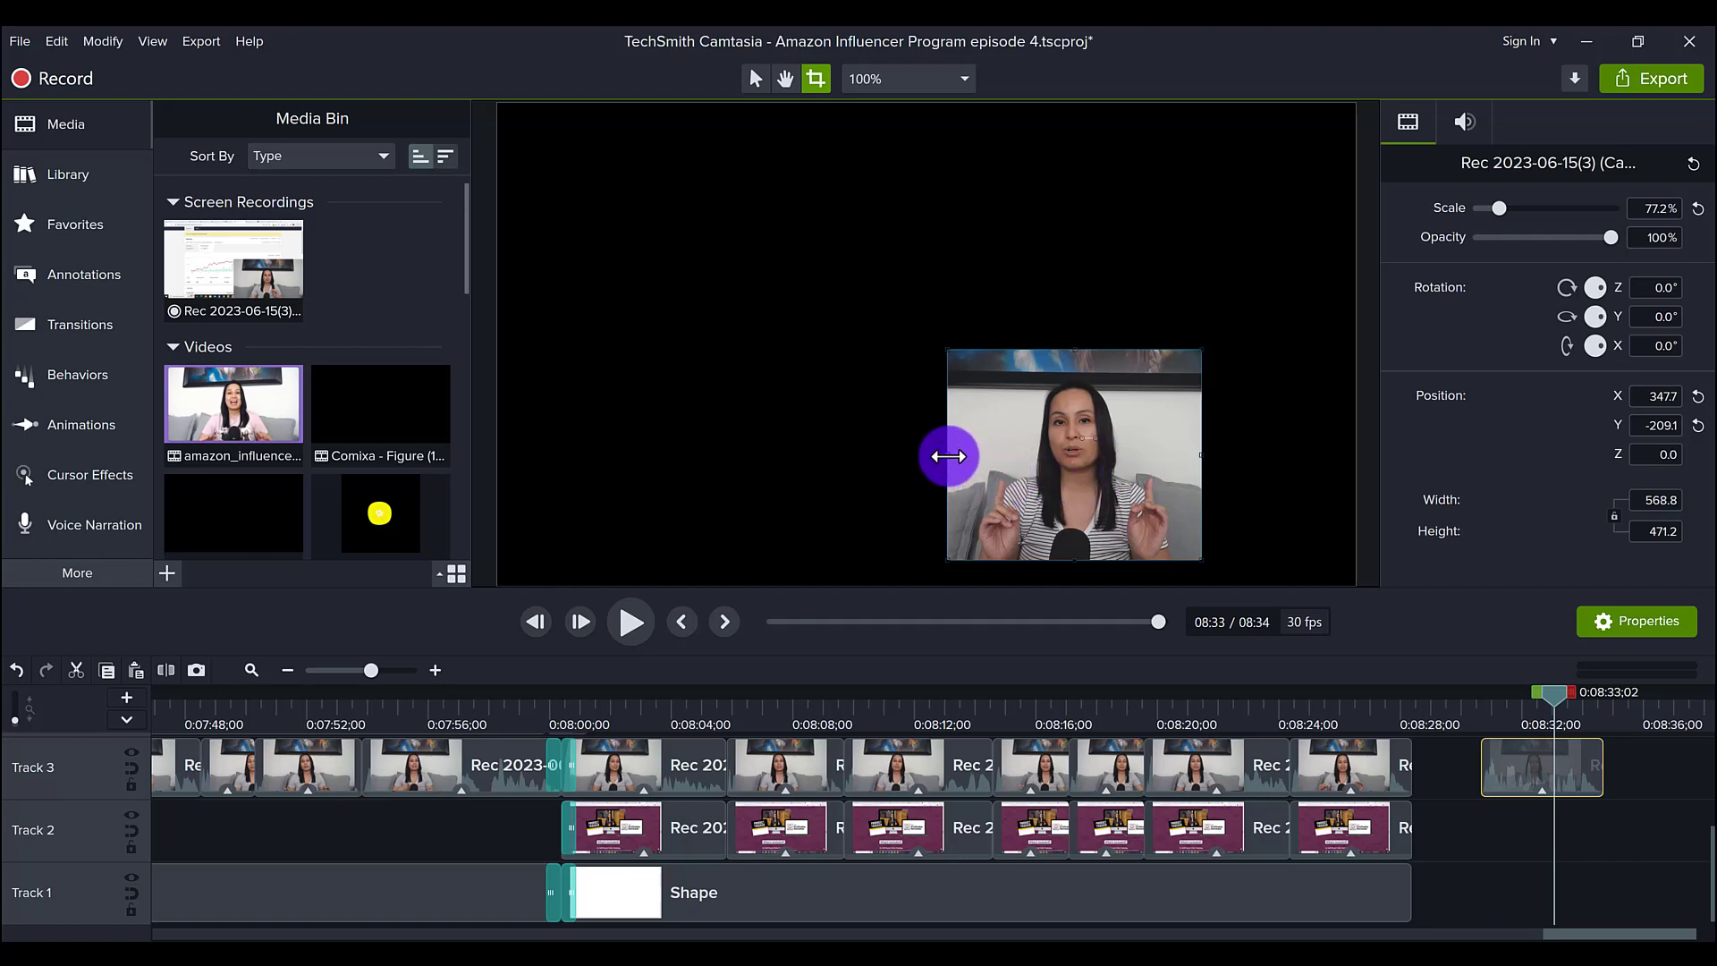
left_click_drag(949, 455, 950, 455)
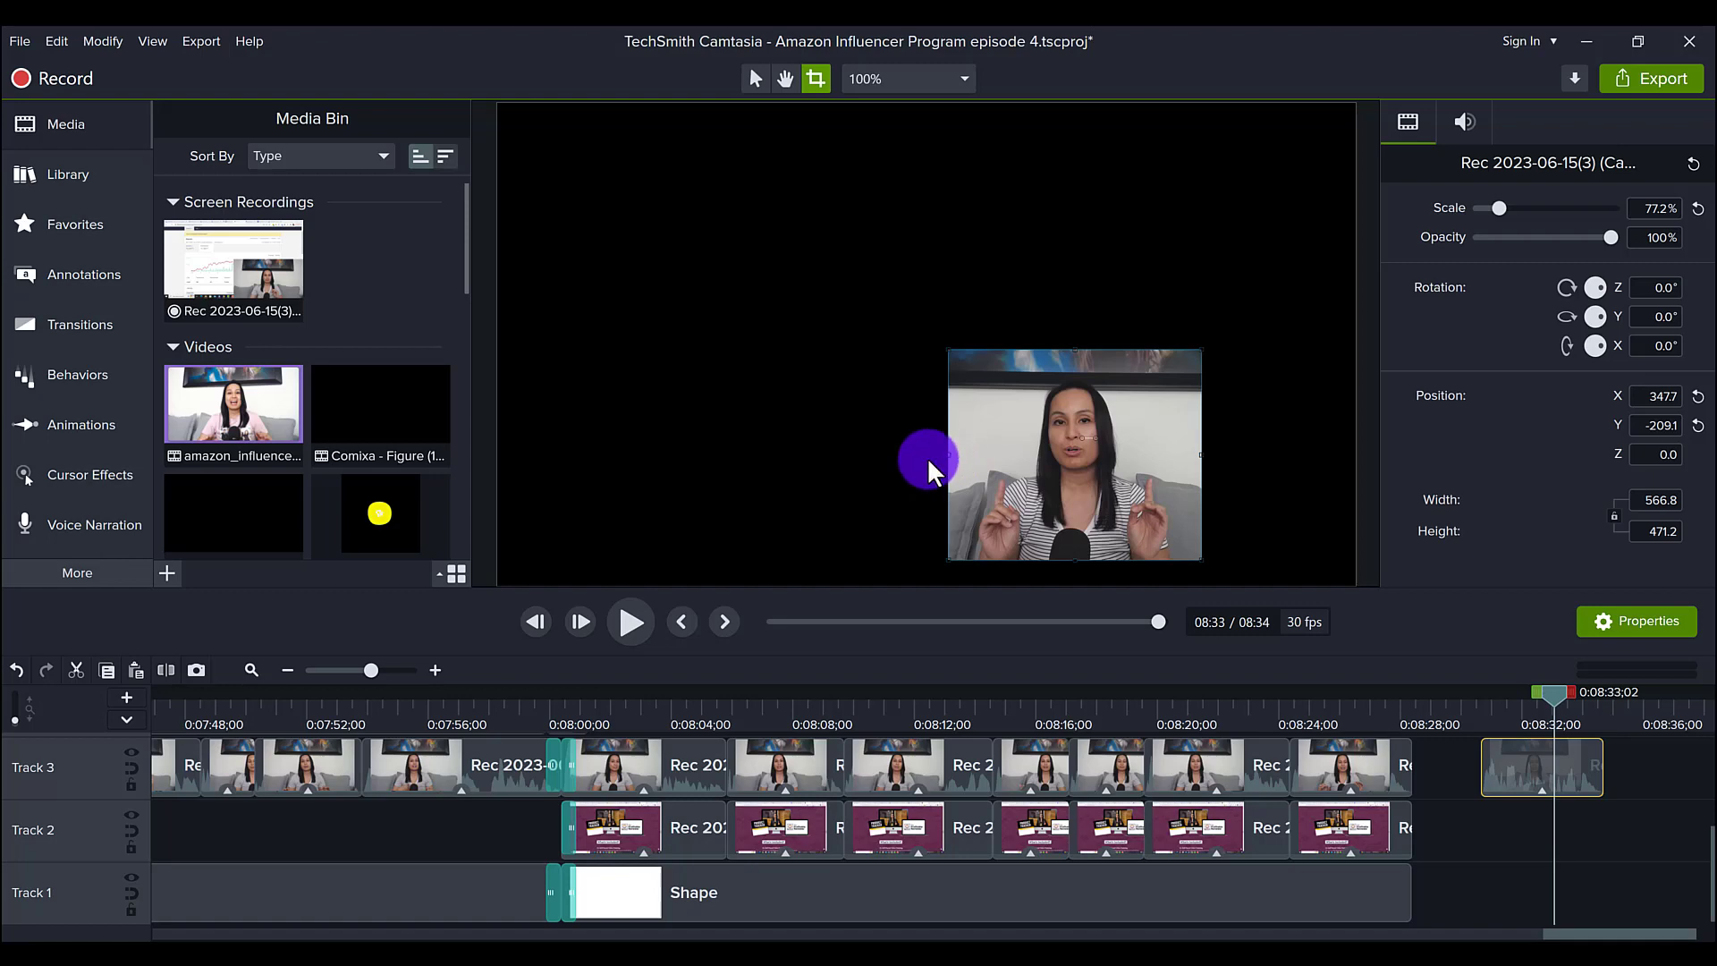
left_click(753, 81)
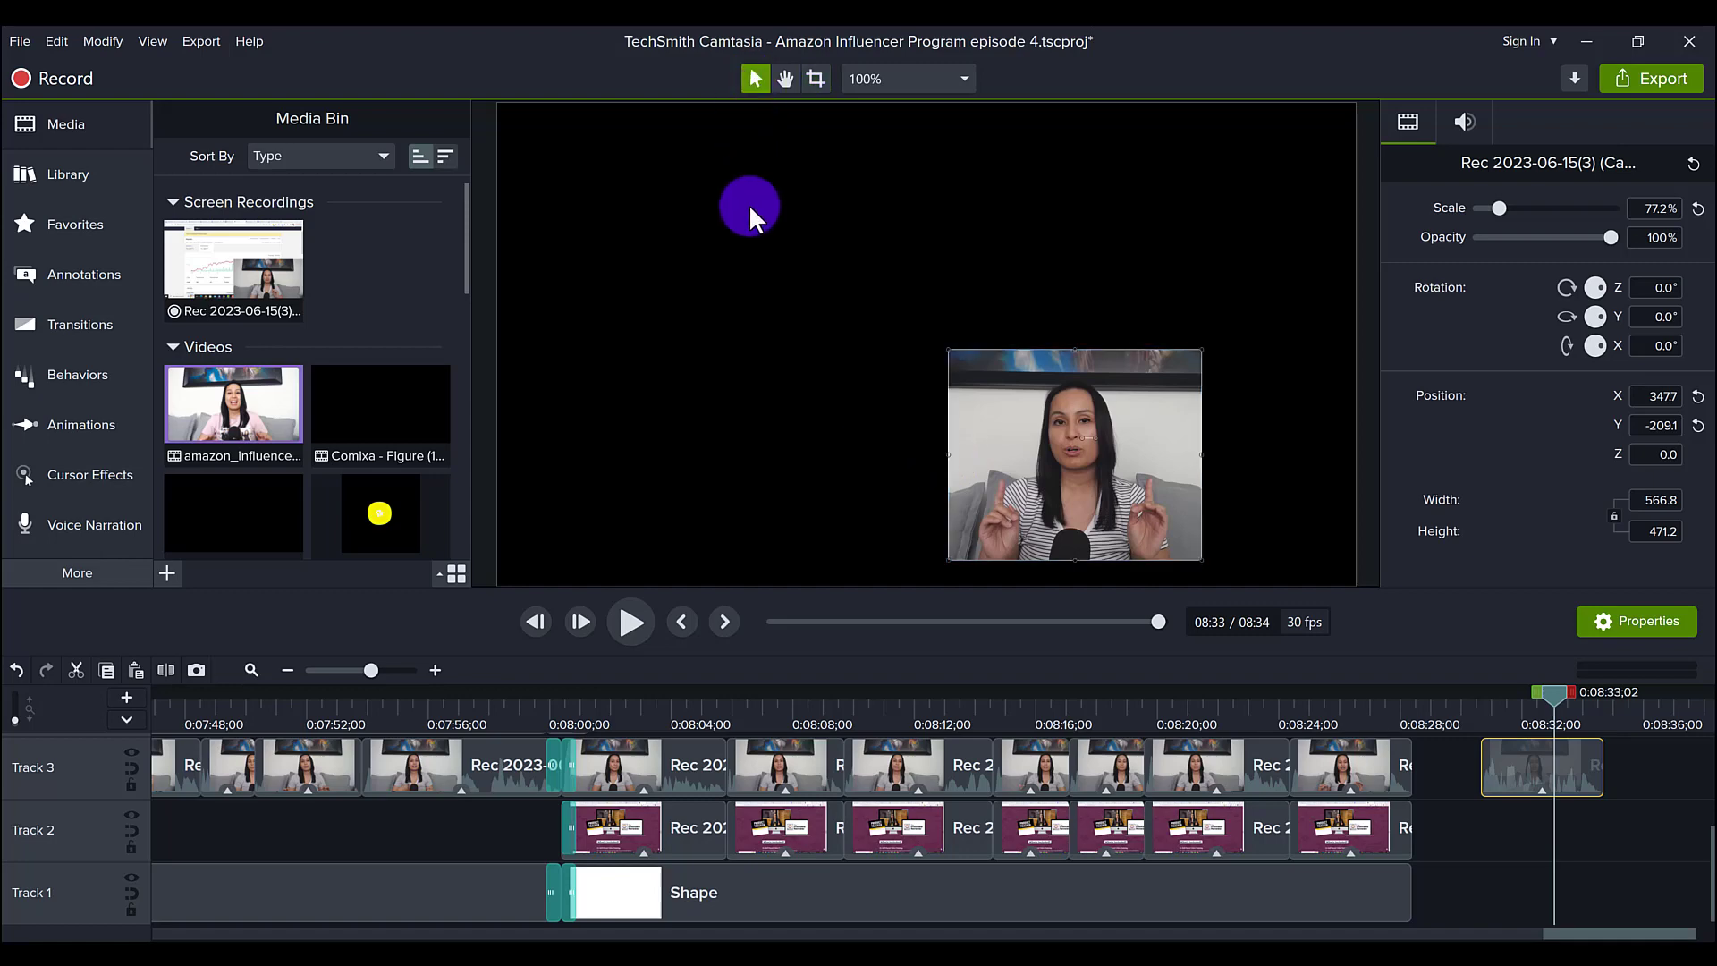
Step: Apply the Corner Rounding effect from Favorites to the cropped webcam clip on Track 3
left_click_drag(269, 268, 59, 224)
left_click(59, 225)
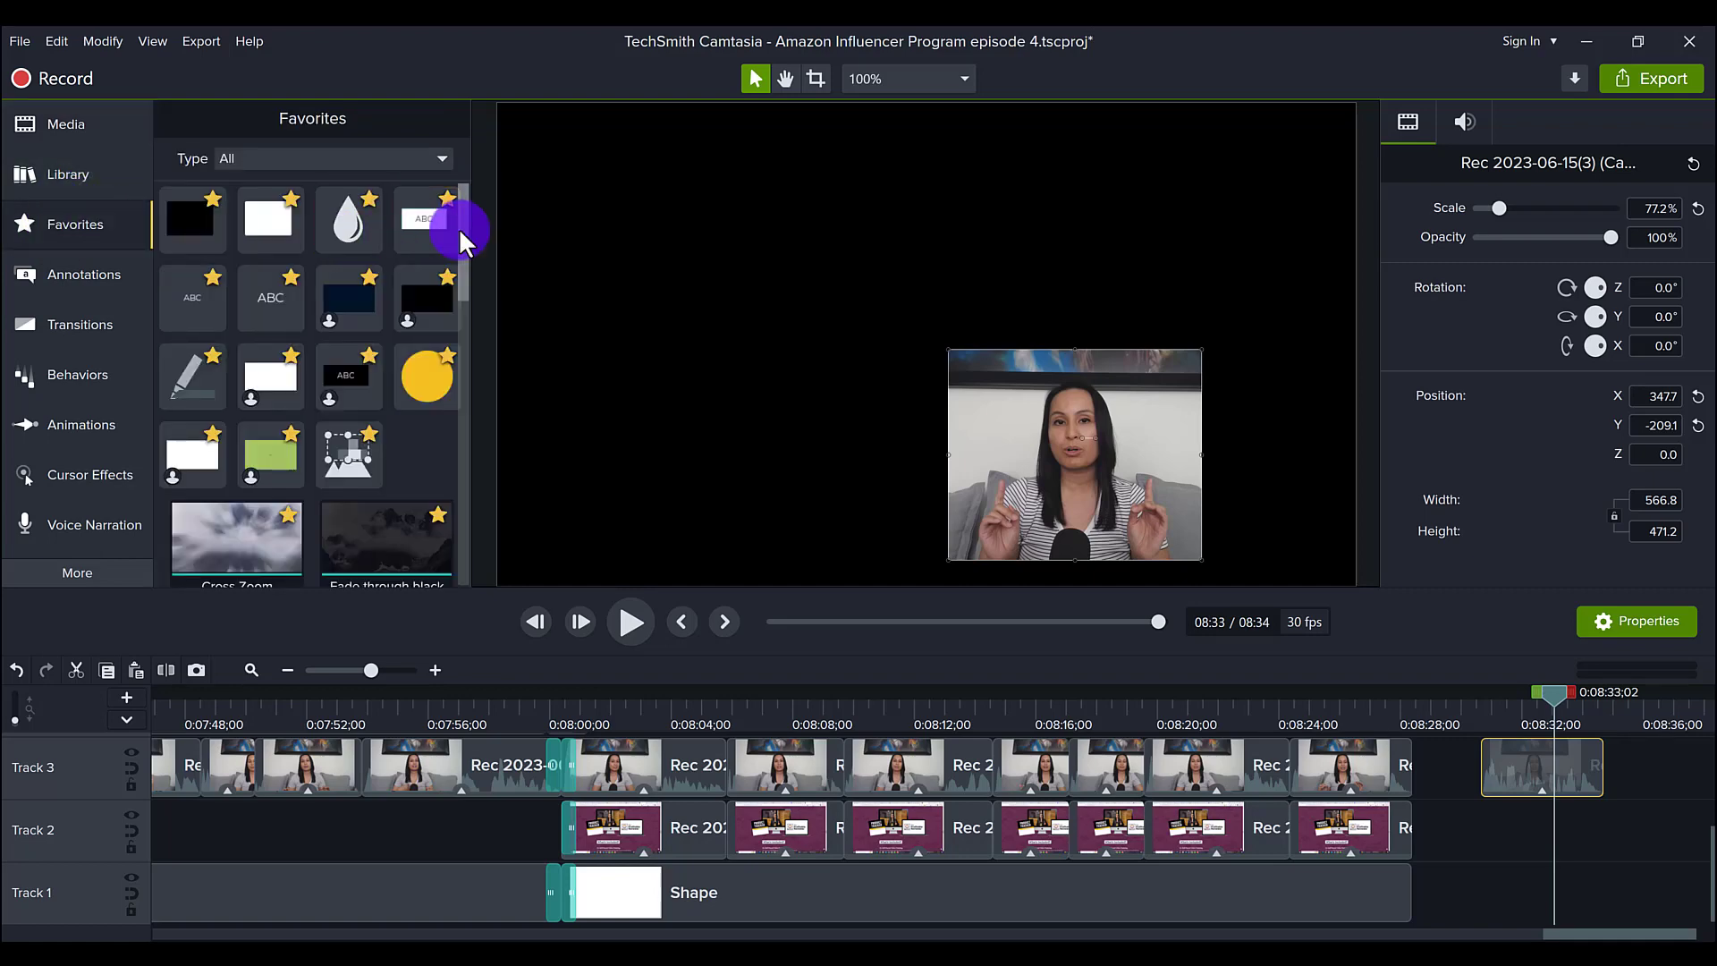
scroll(478, 282, "down", 8)
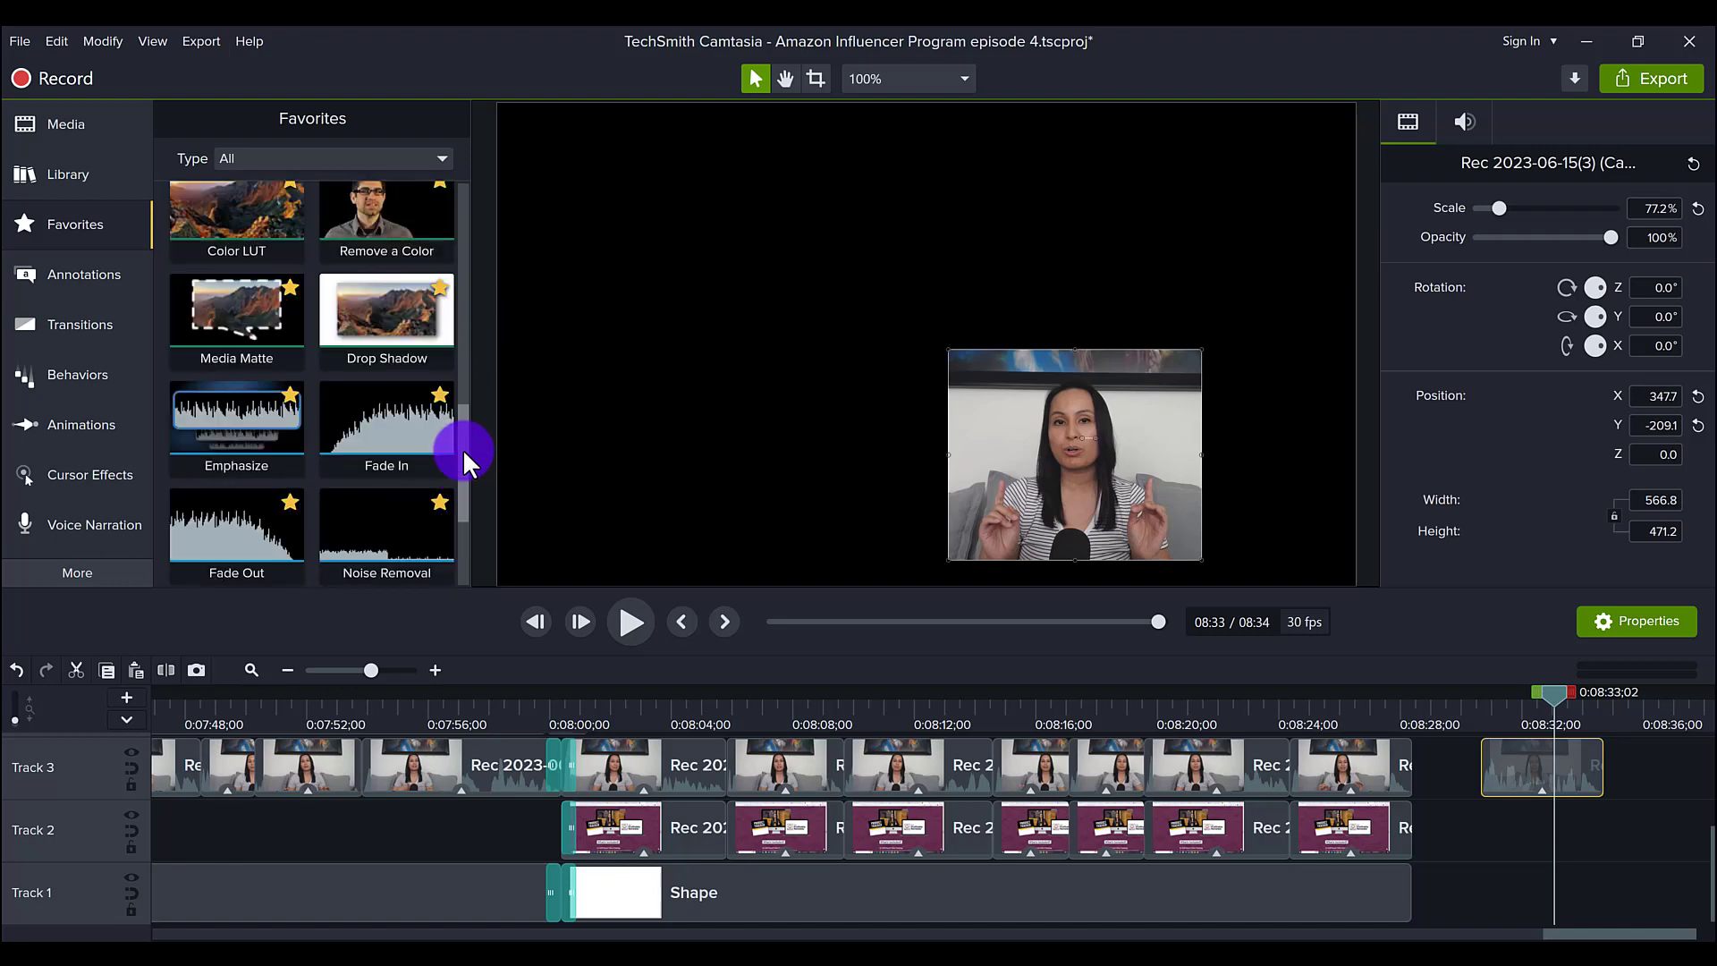
scroll(464, 448, "up", 2)
left_click(234, 284)
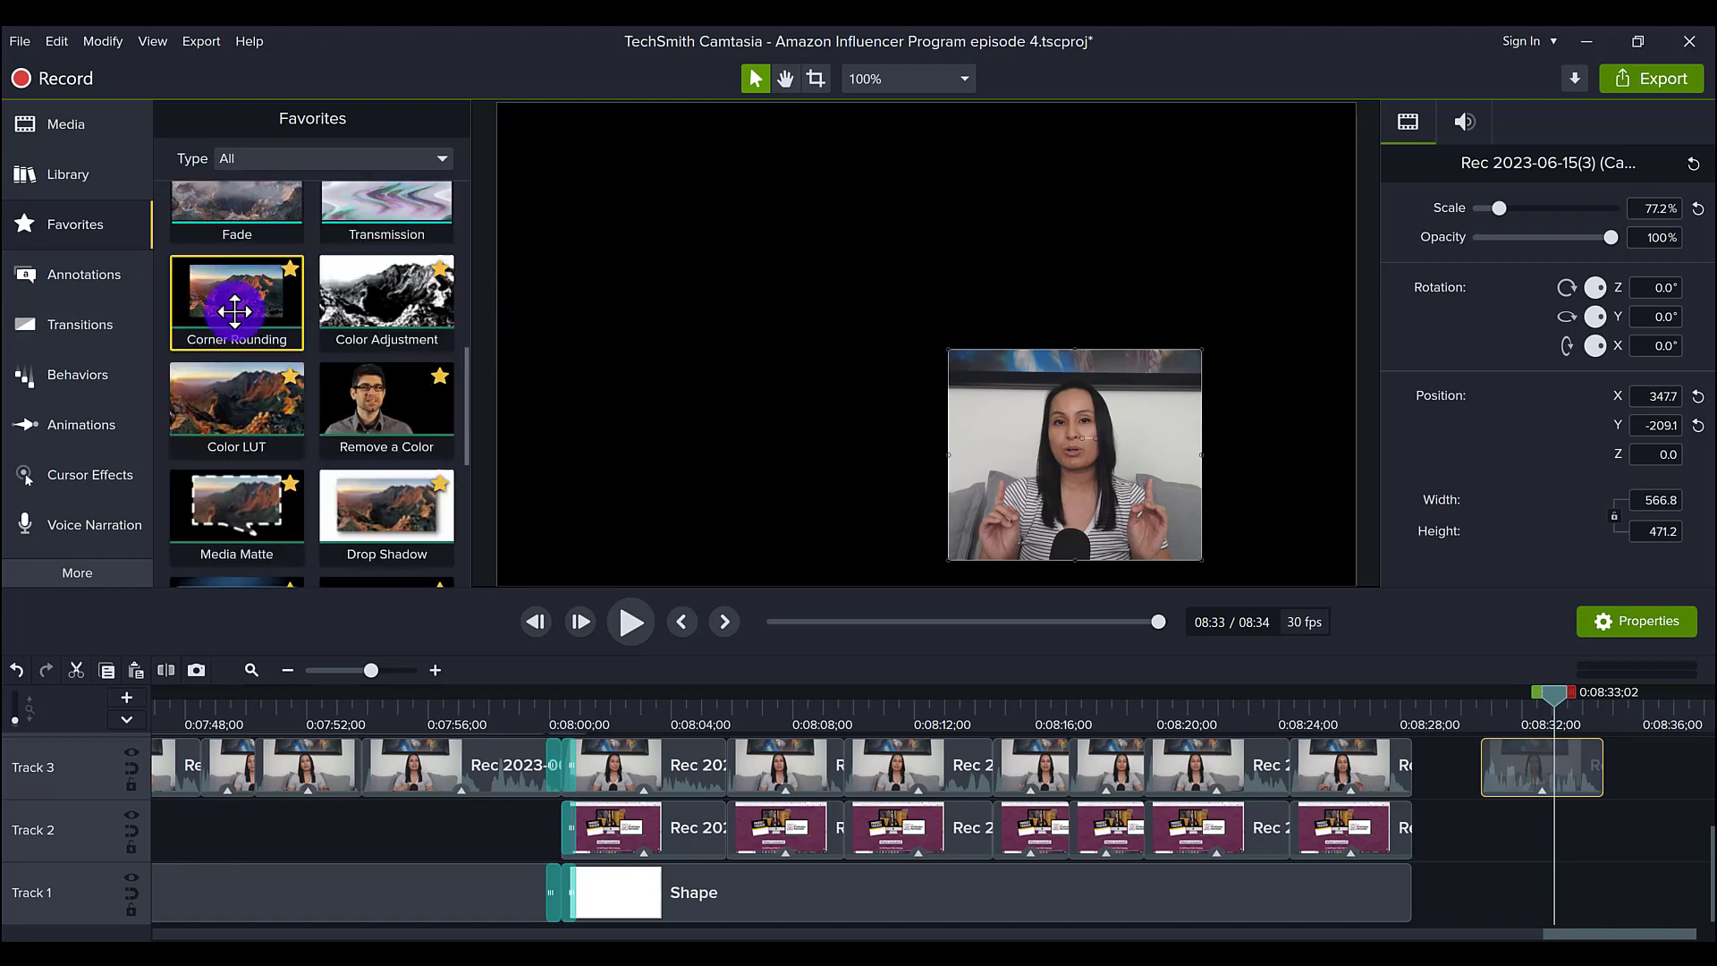
left_click_drag(243, 291, 1515, 772)
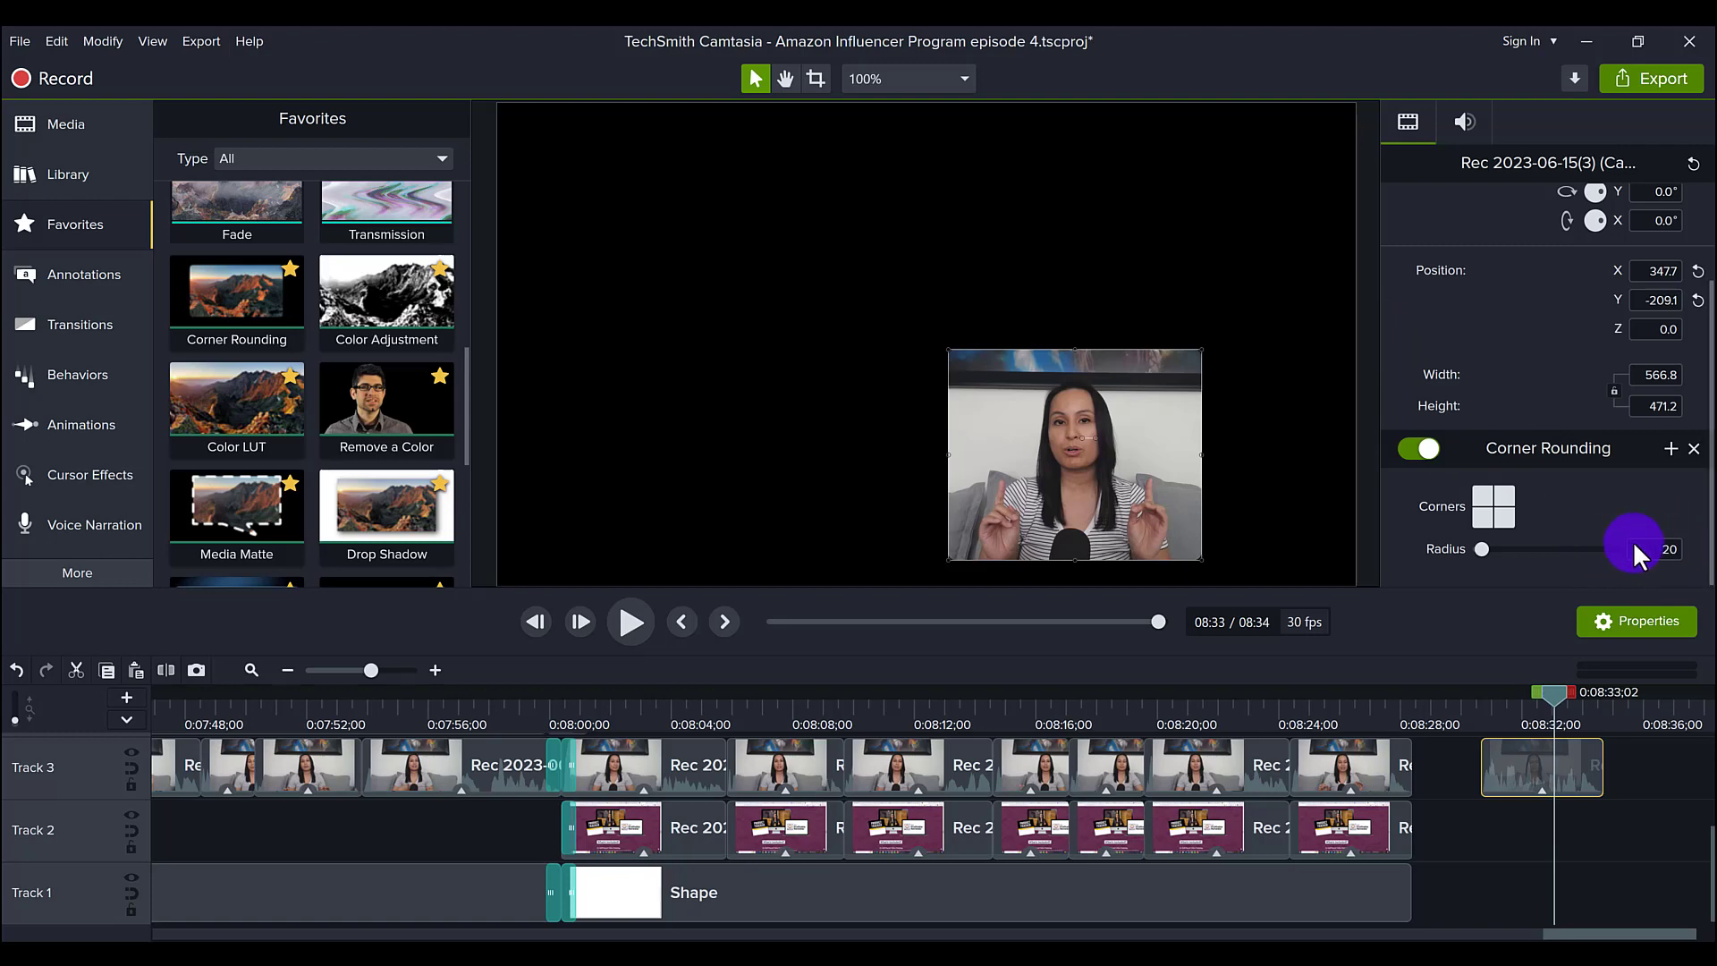
Step: Try a Corner Rounding radius of 30 on the webcam clip and preview it deselected
left_click(1289, 461)
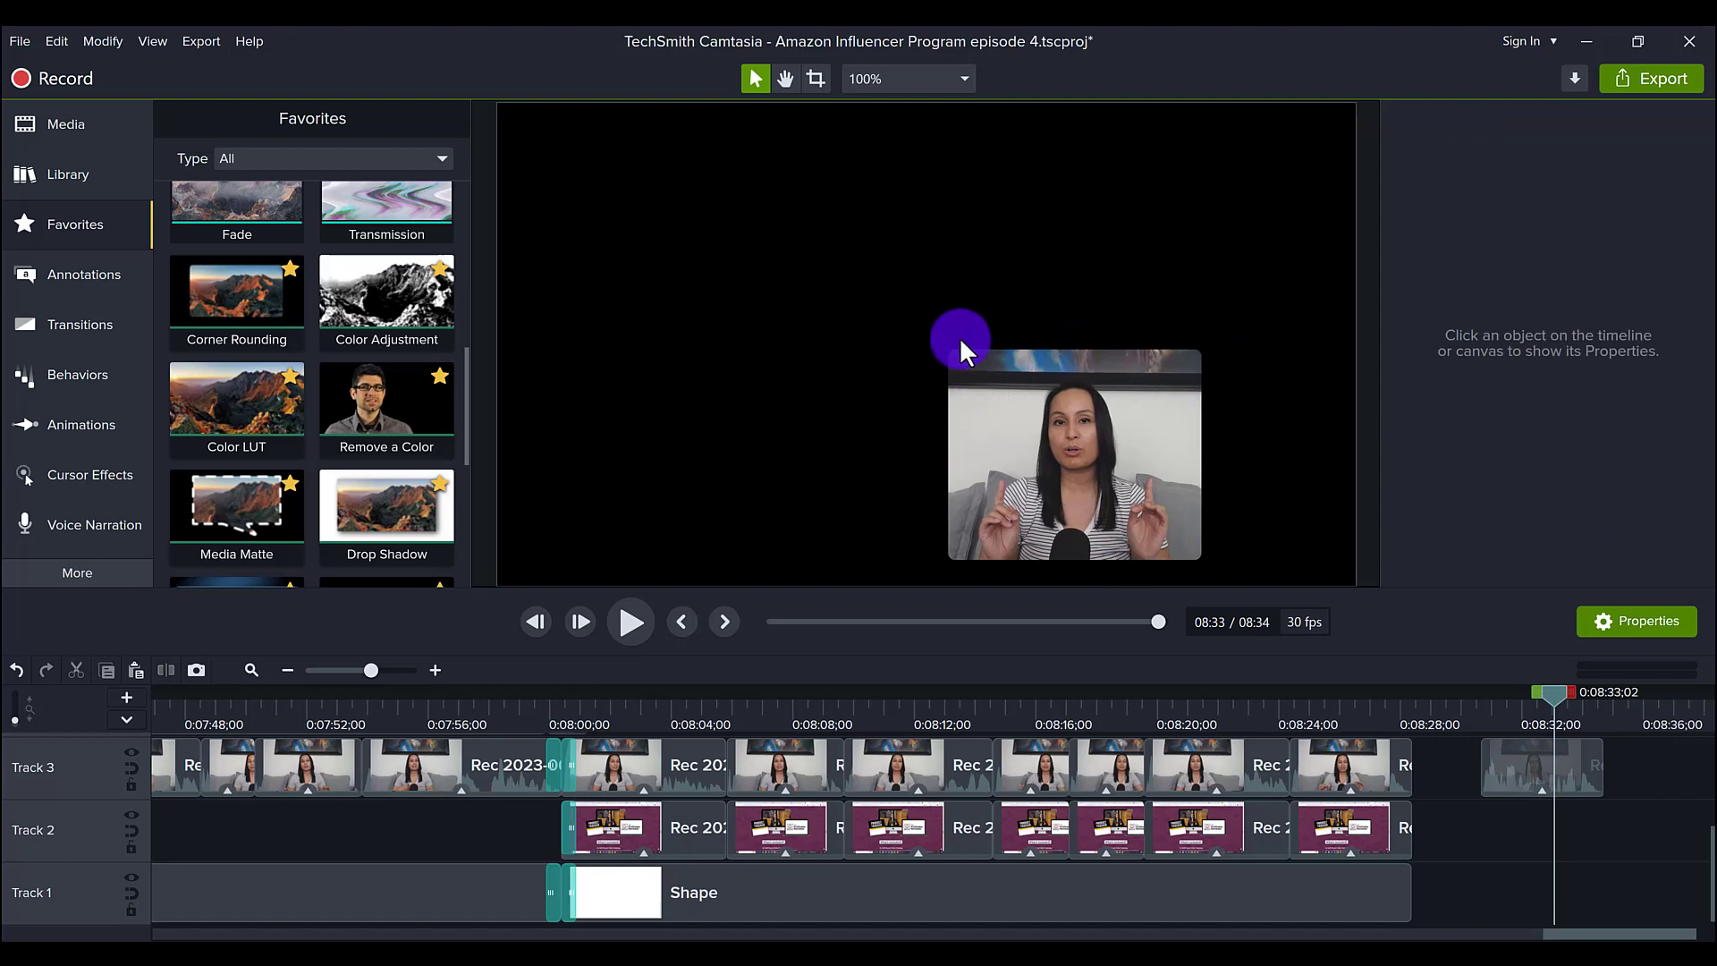
left_click(1112, 481)
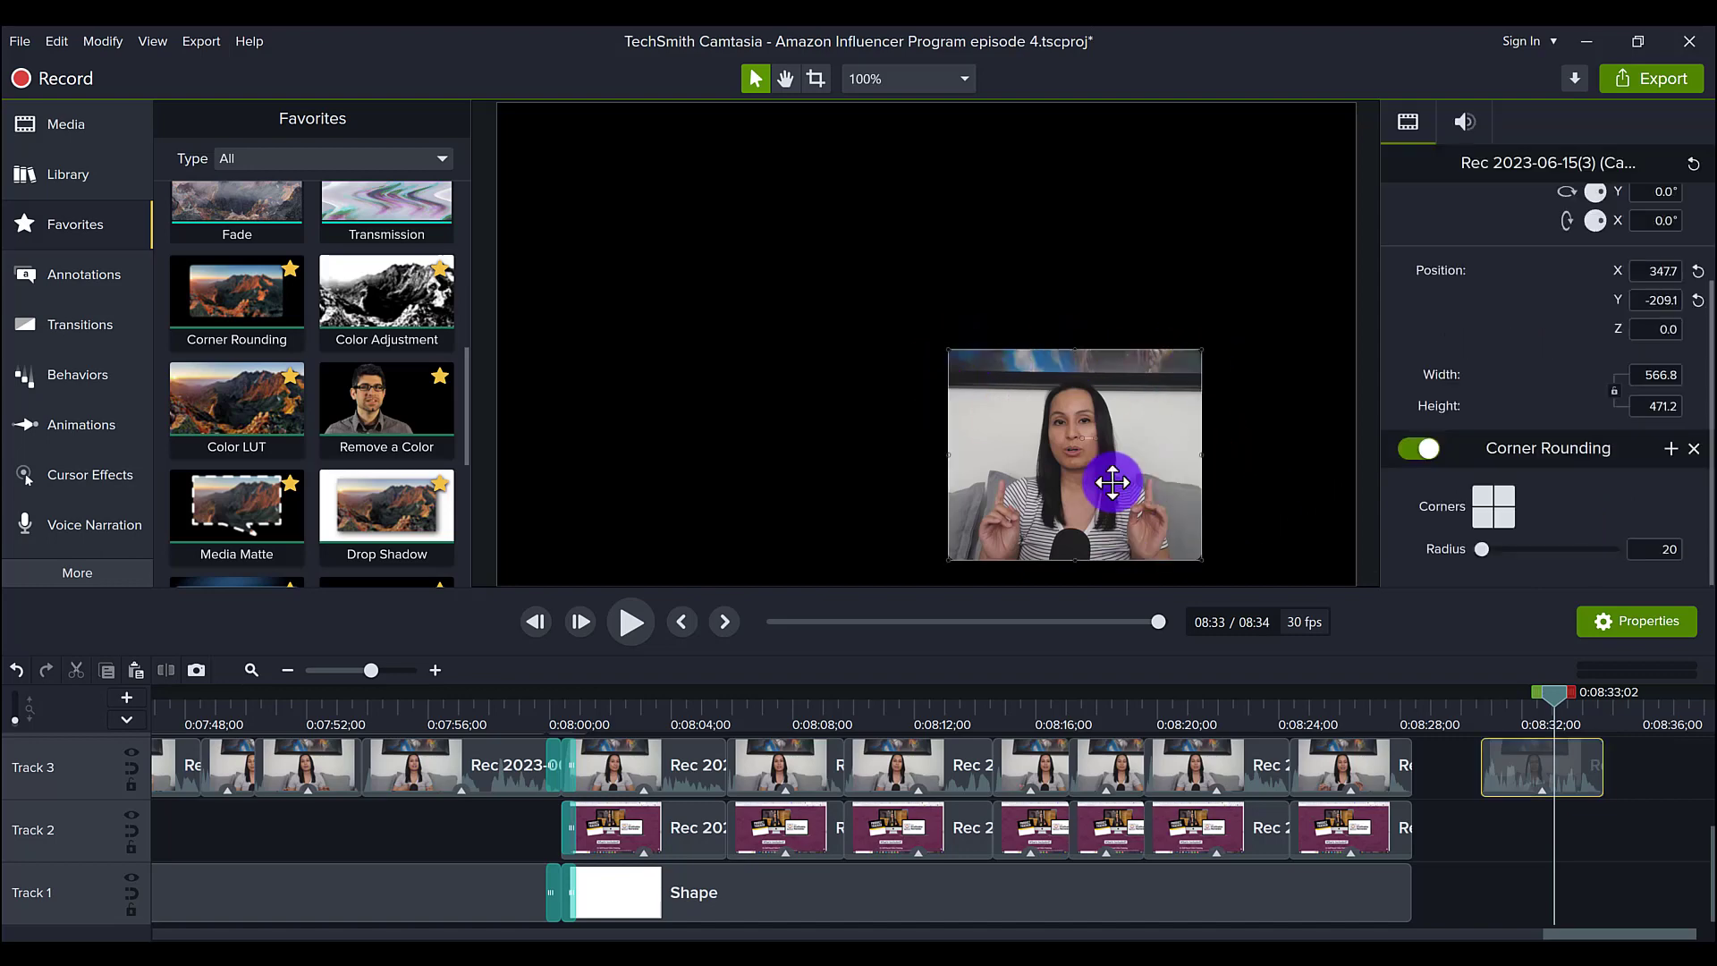
type("30")
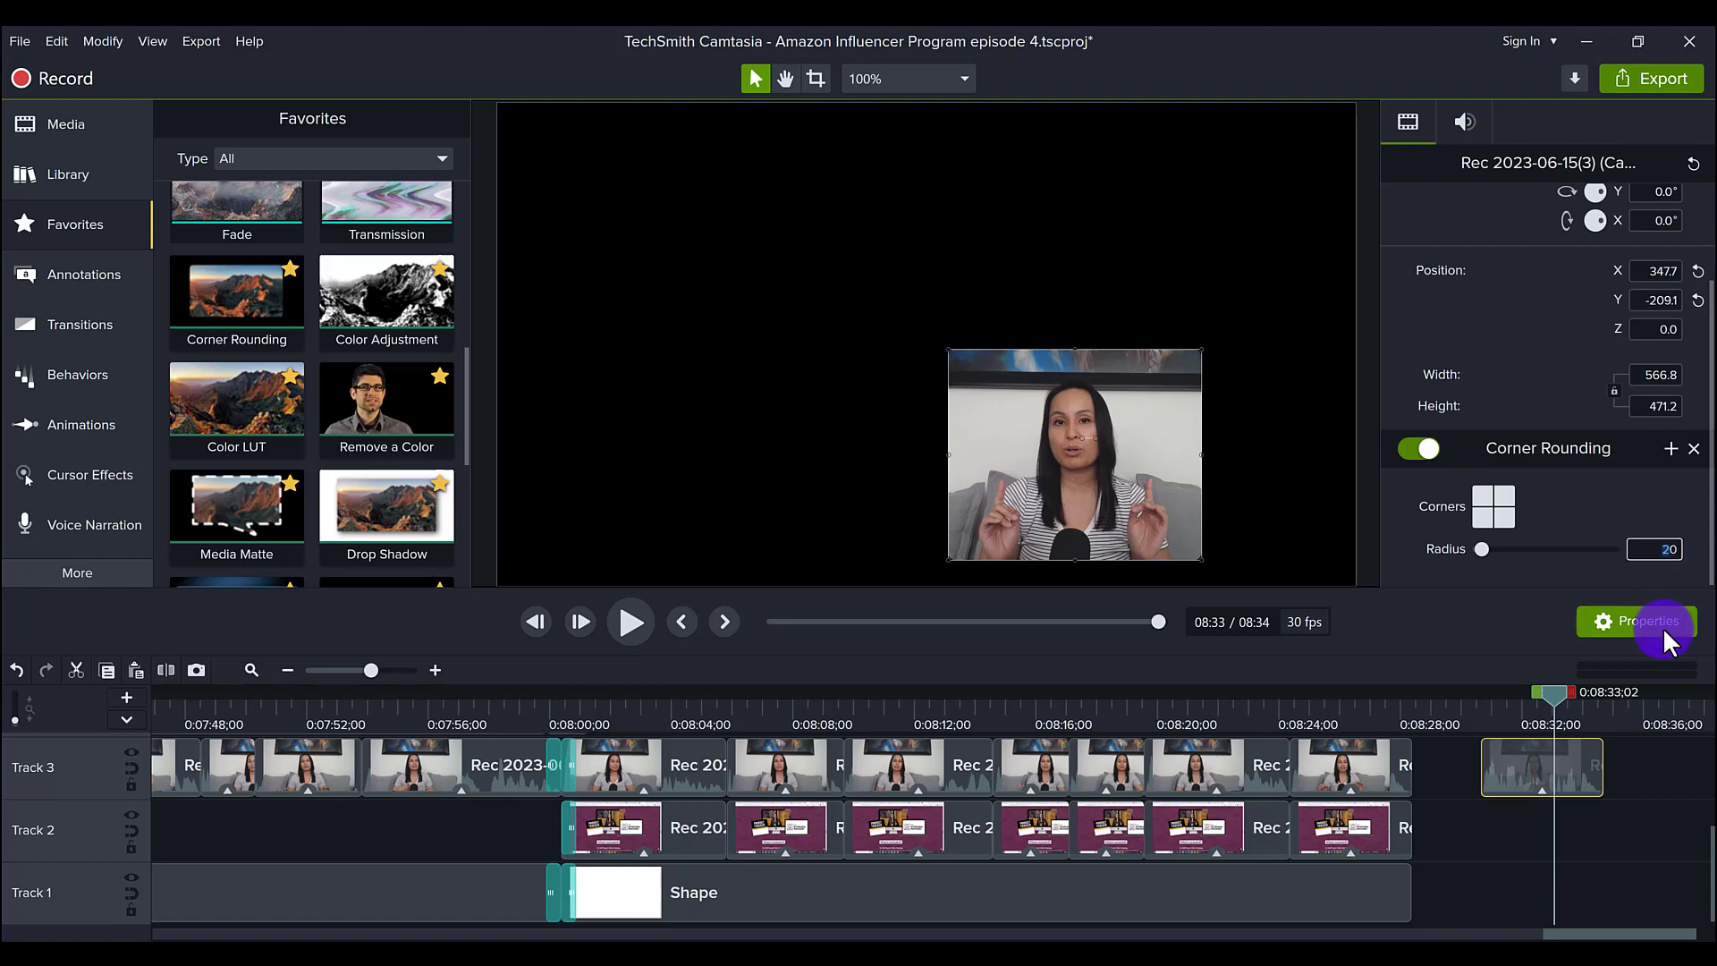
left_click(1295, 470)
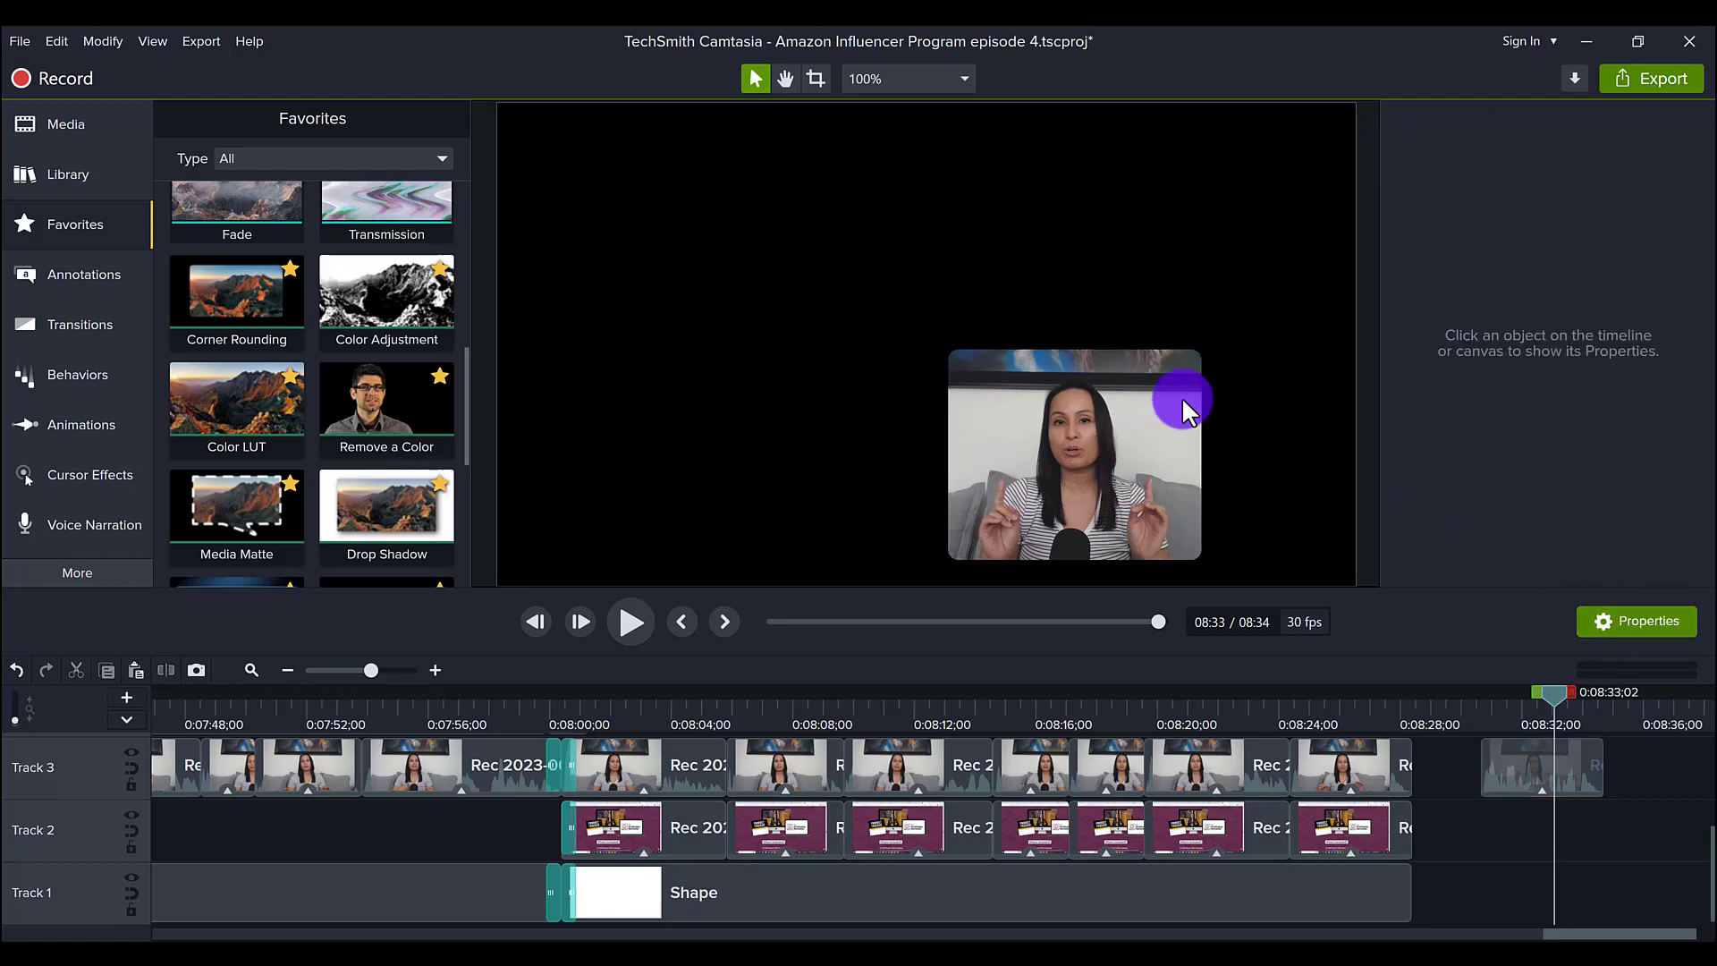
left_click(1130, 437)
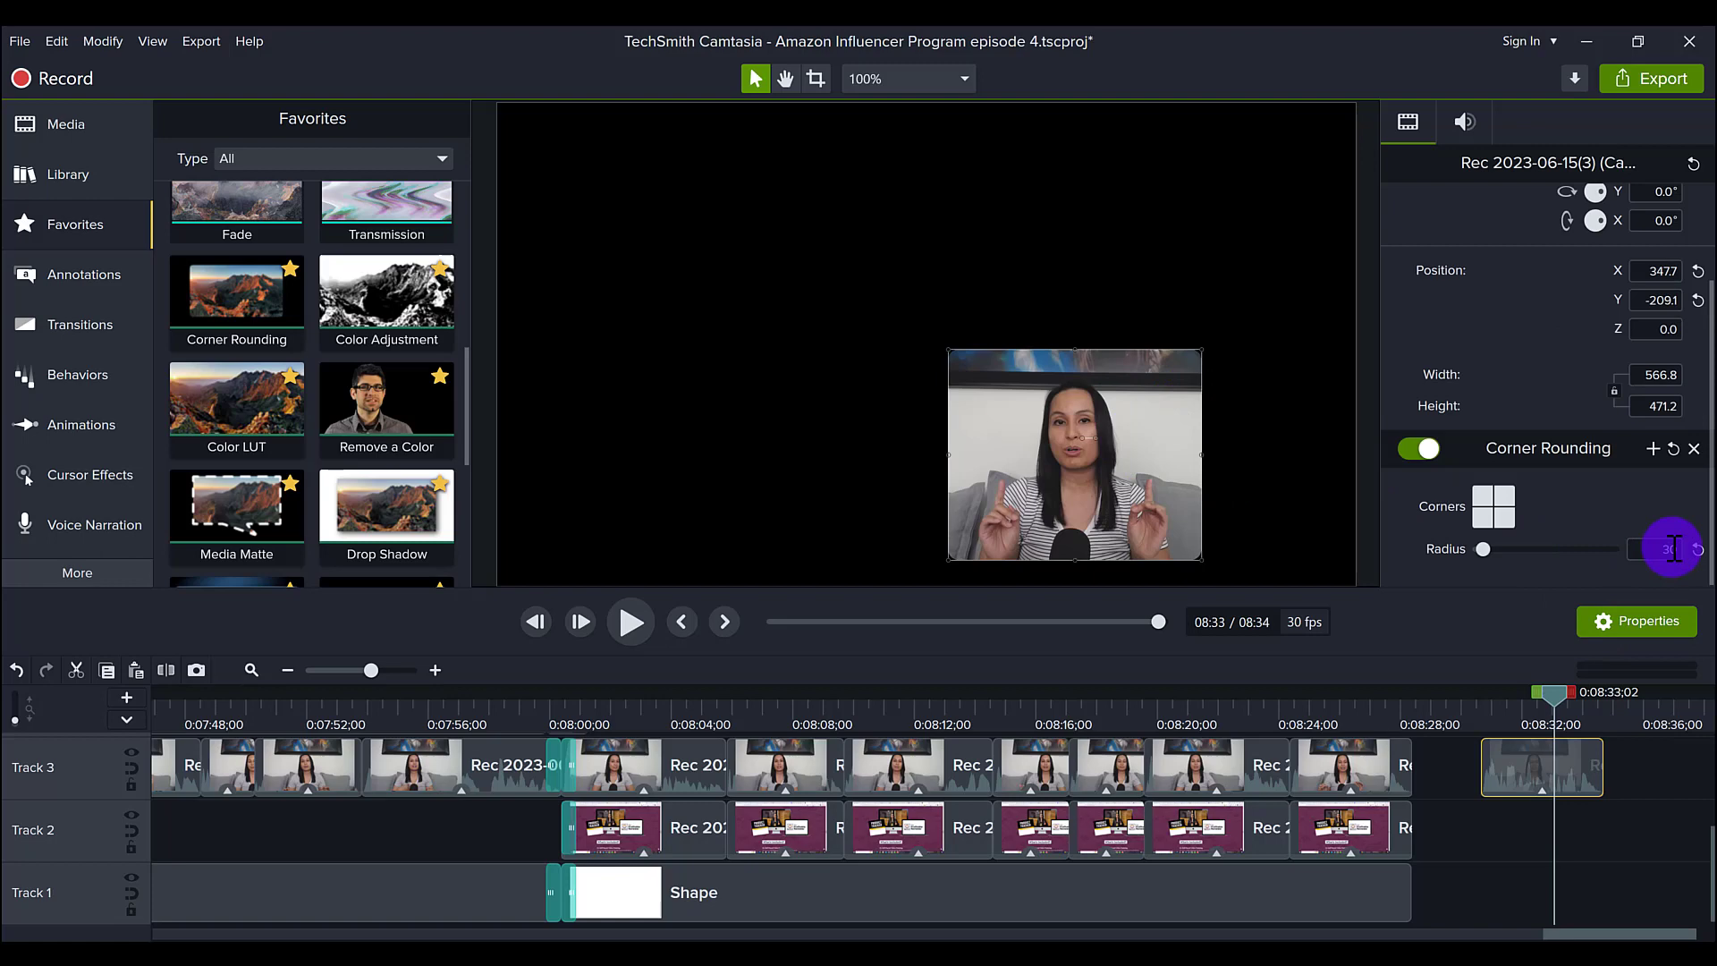
left_click(1669, 549)
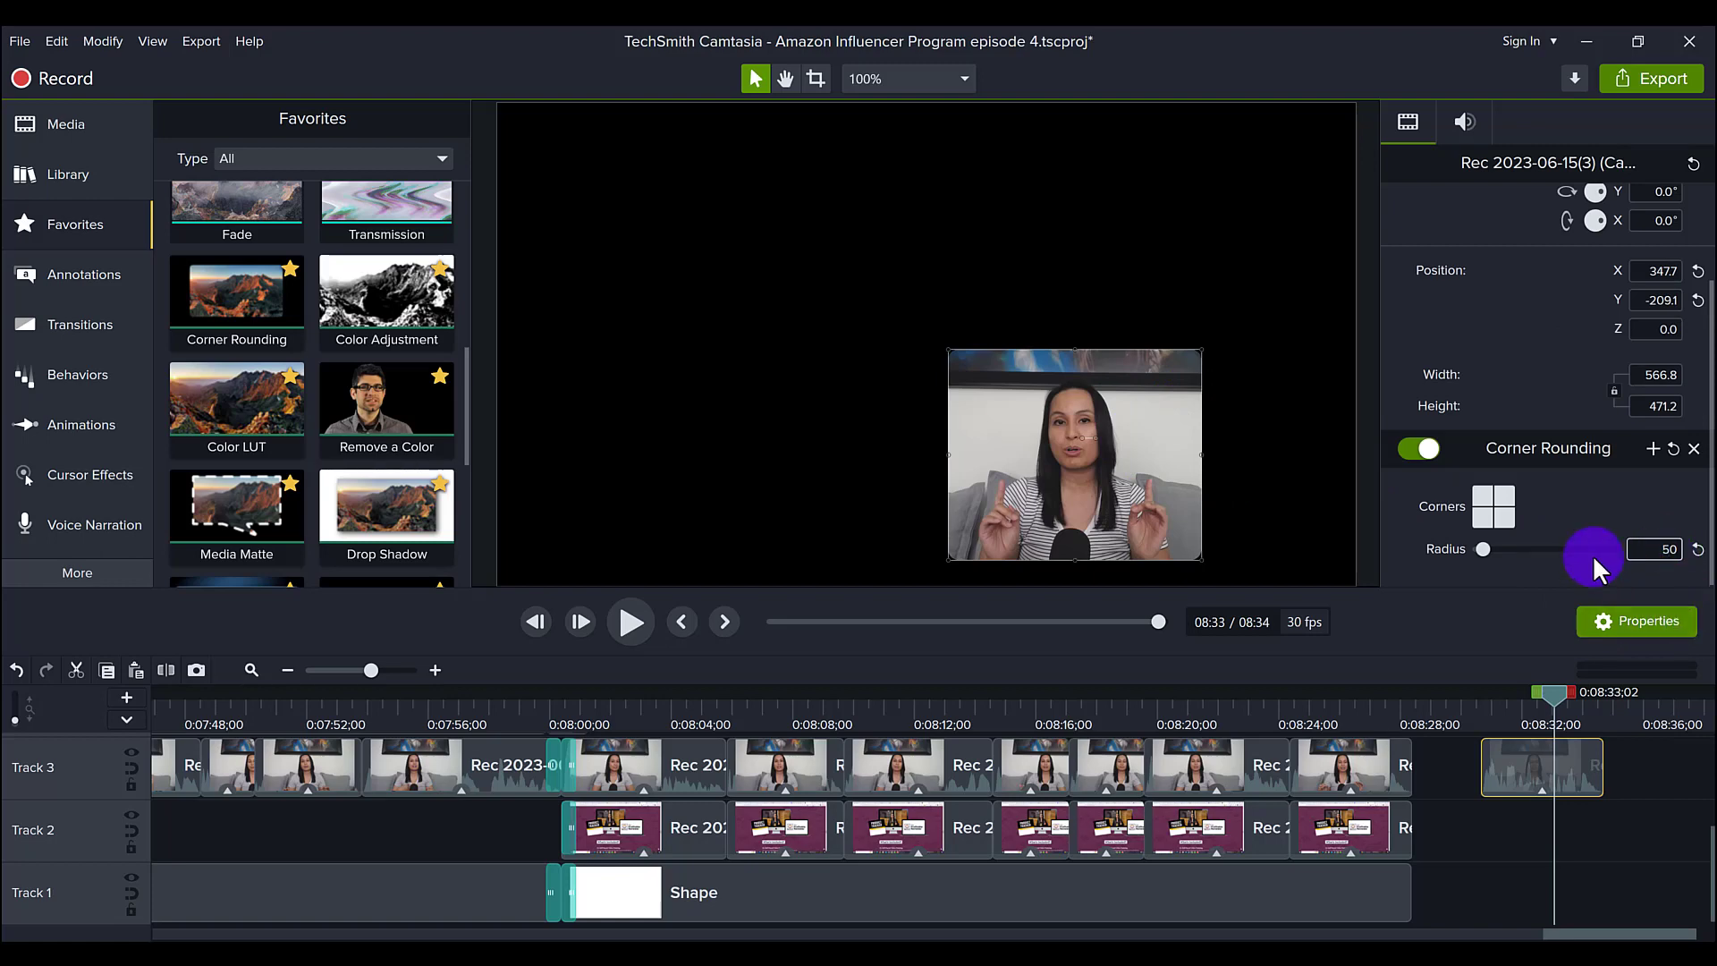
key("Return")
Step: Bring the corner radius back to 20 and check the softer rounded corners
left_click(1282, 406)
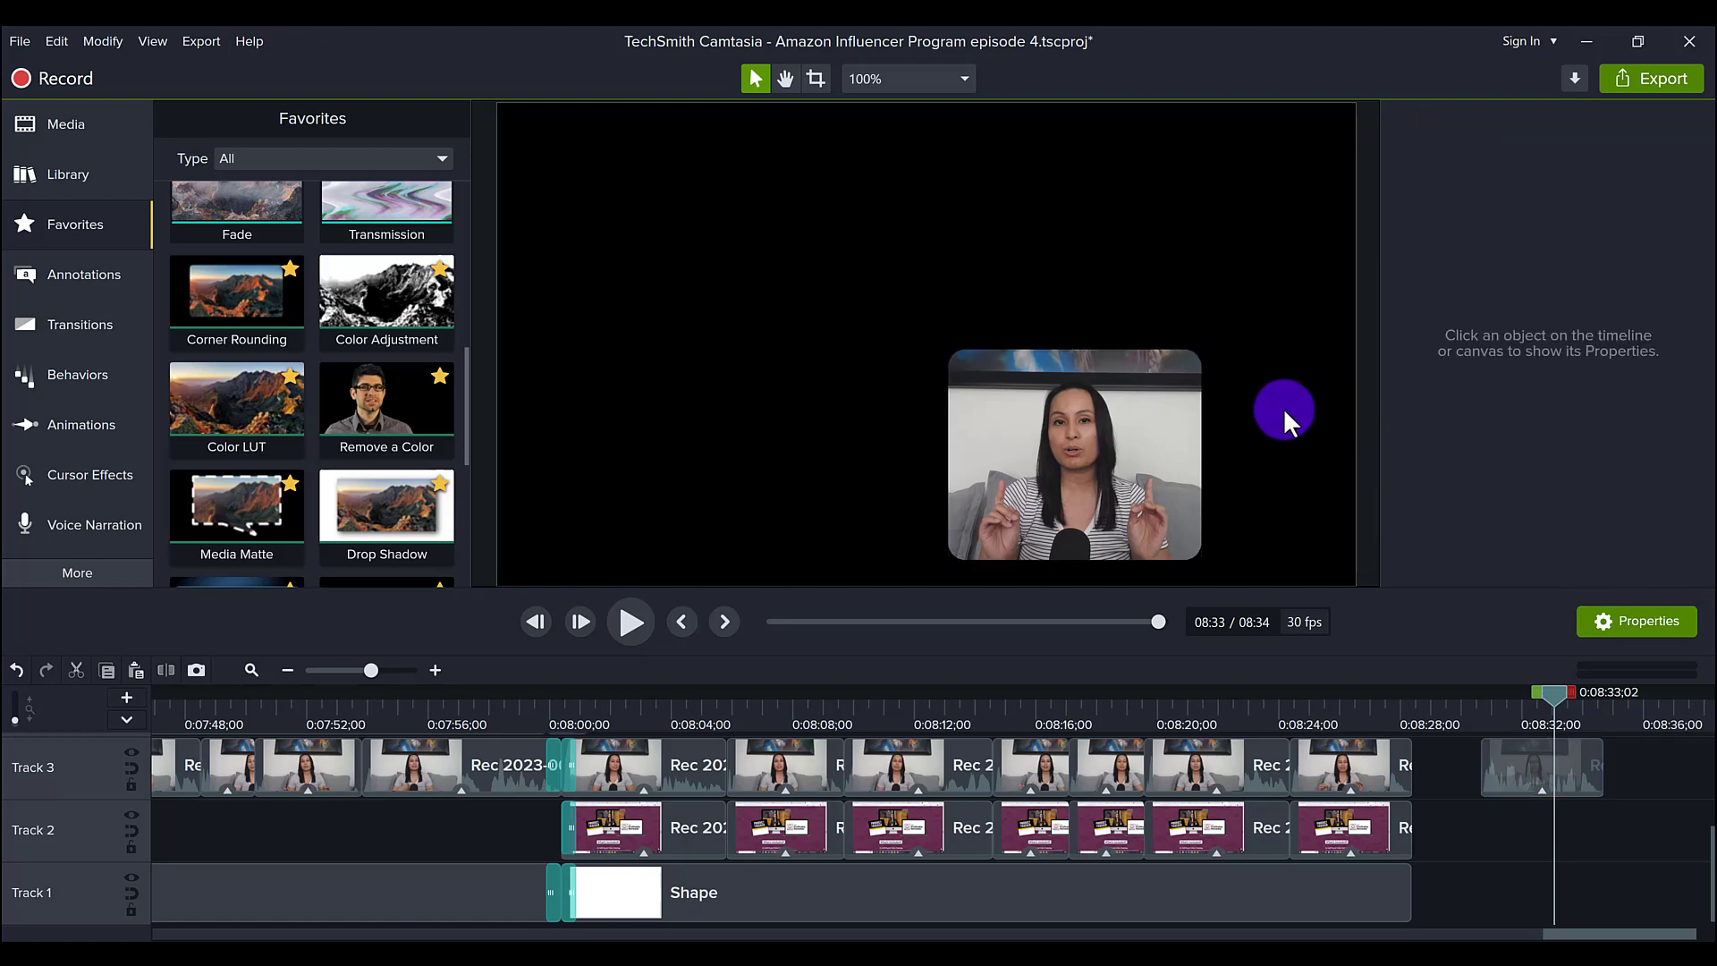
left_click(1114, 416)
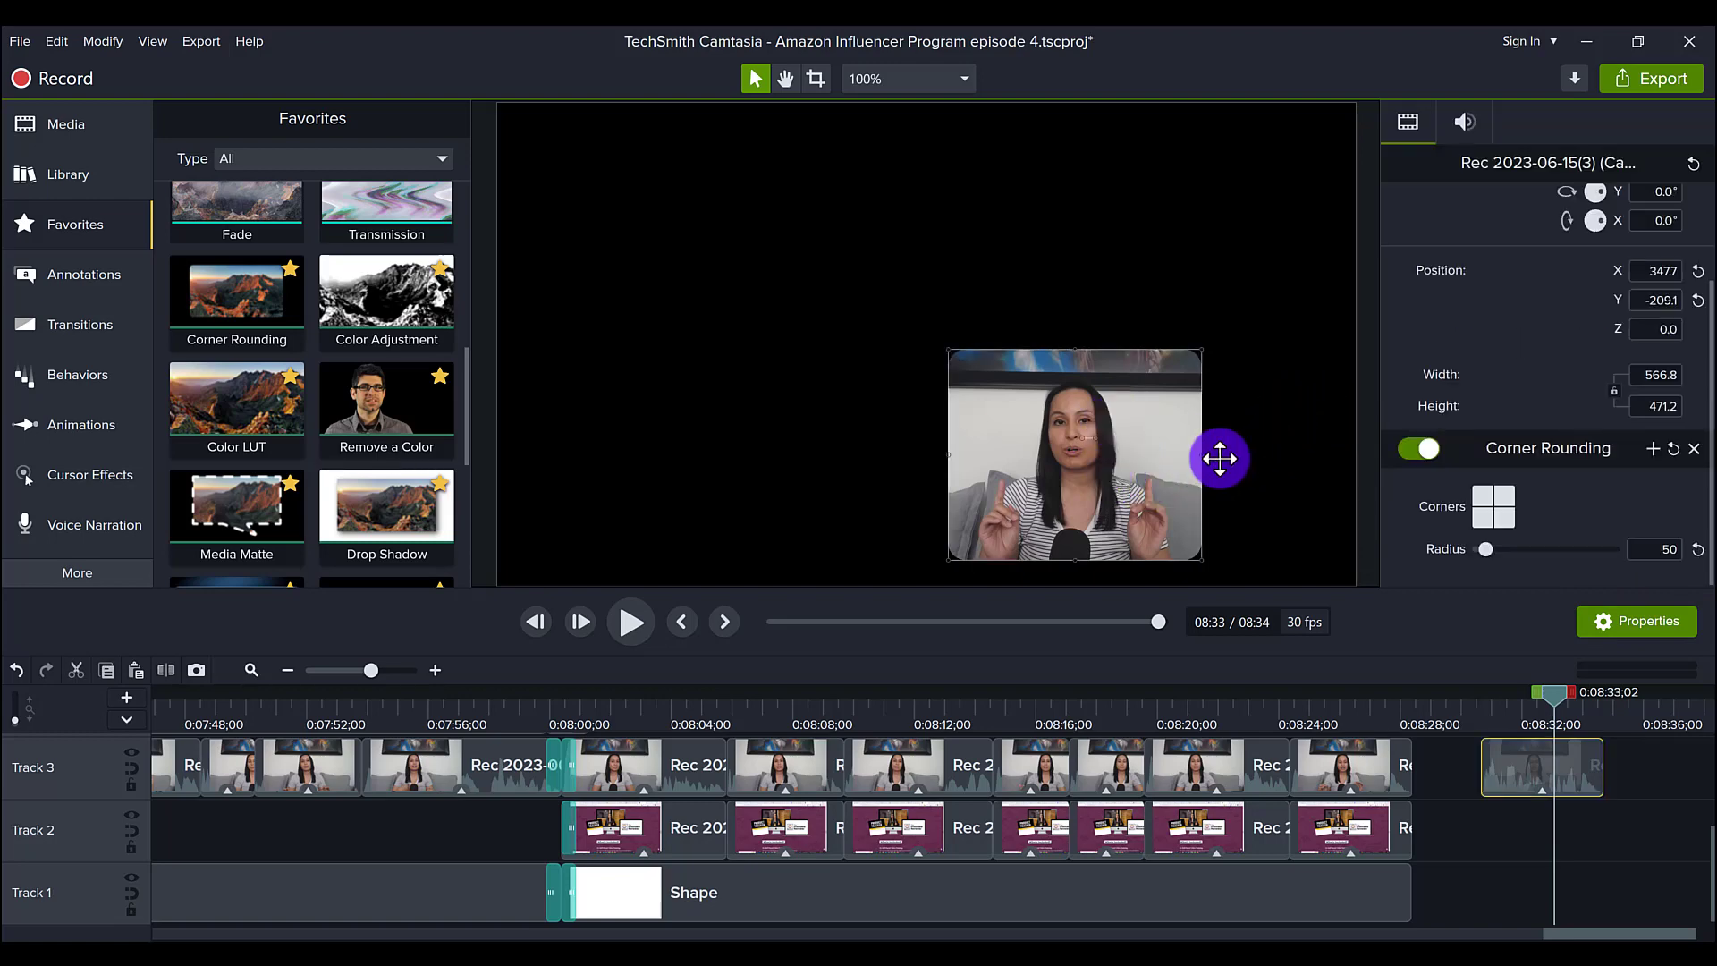
left_click(1670, 549)
key("BackSpace")
type("2")
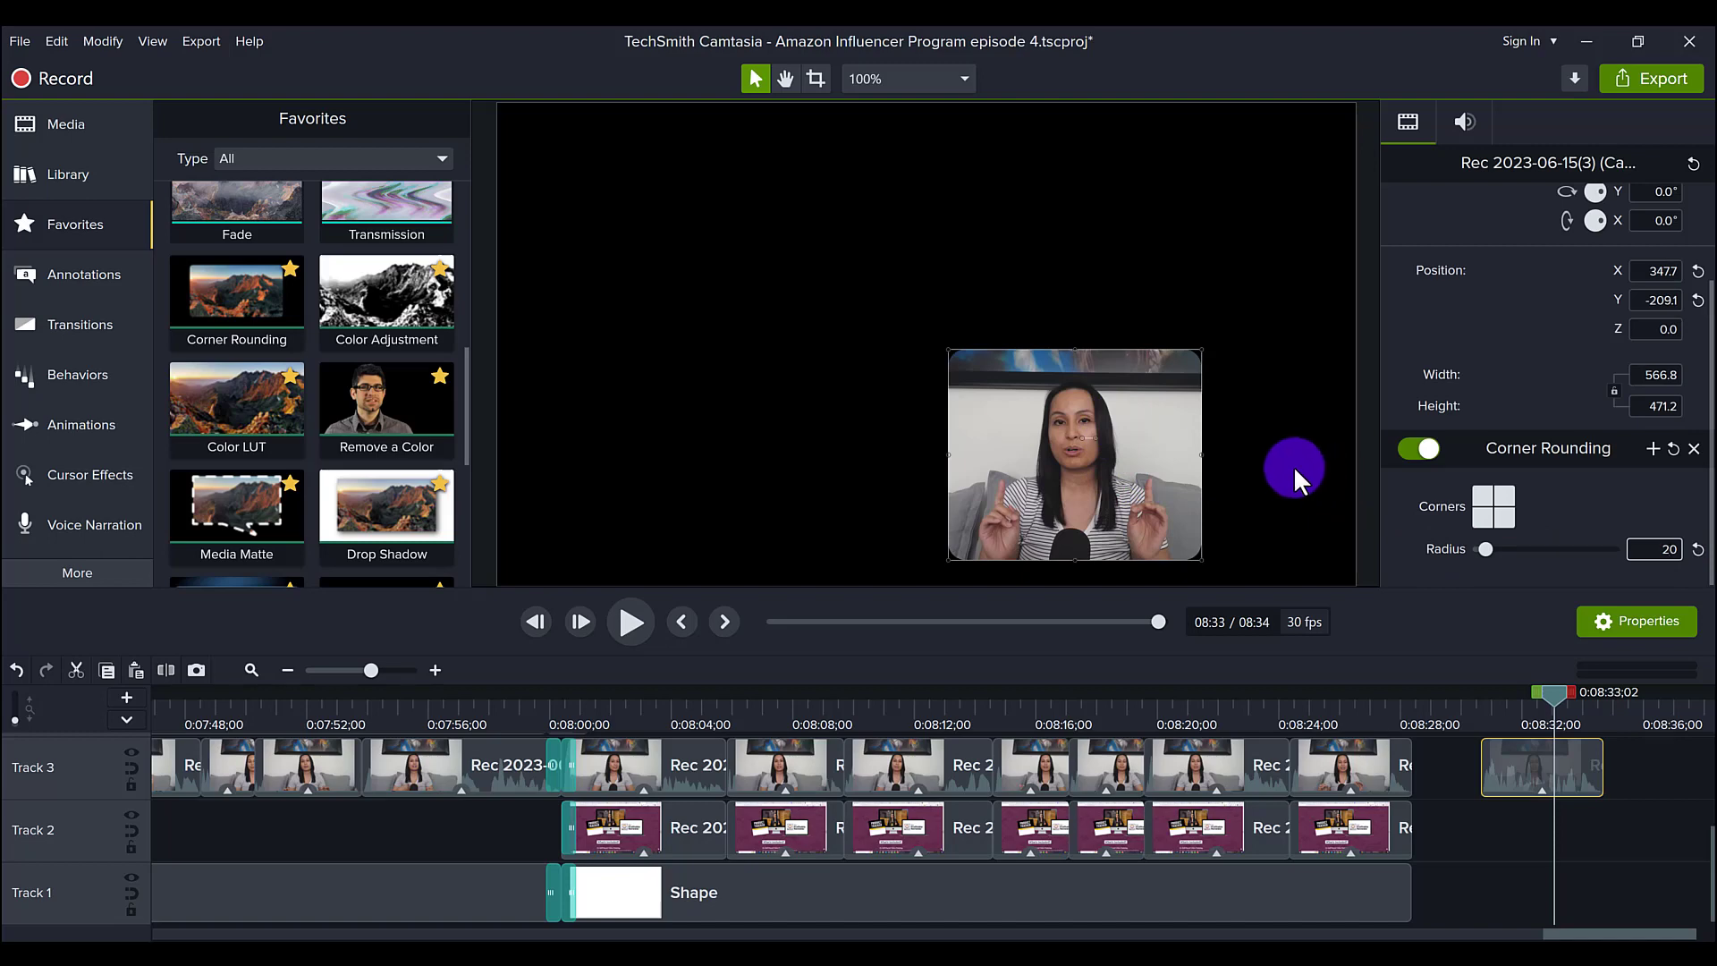
left_click(1293, 465)
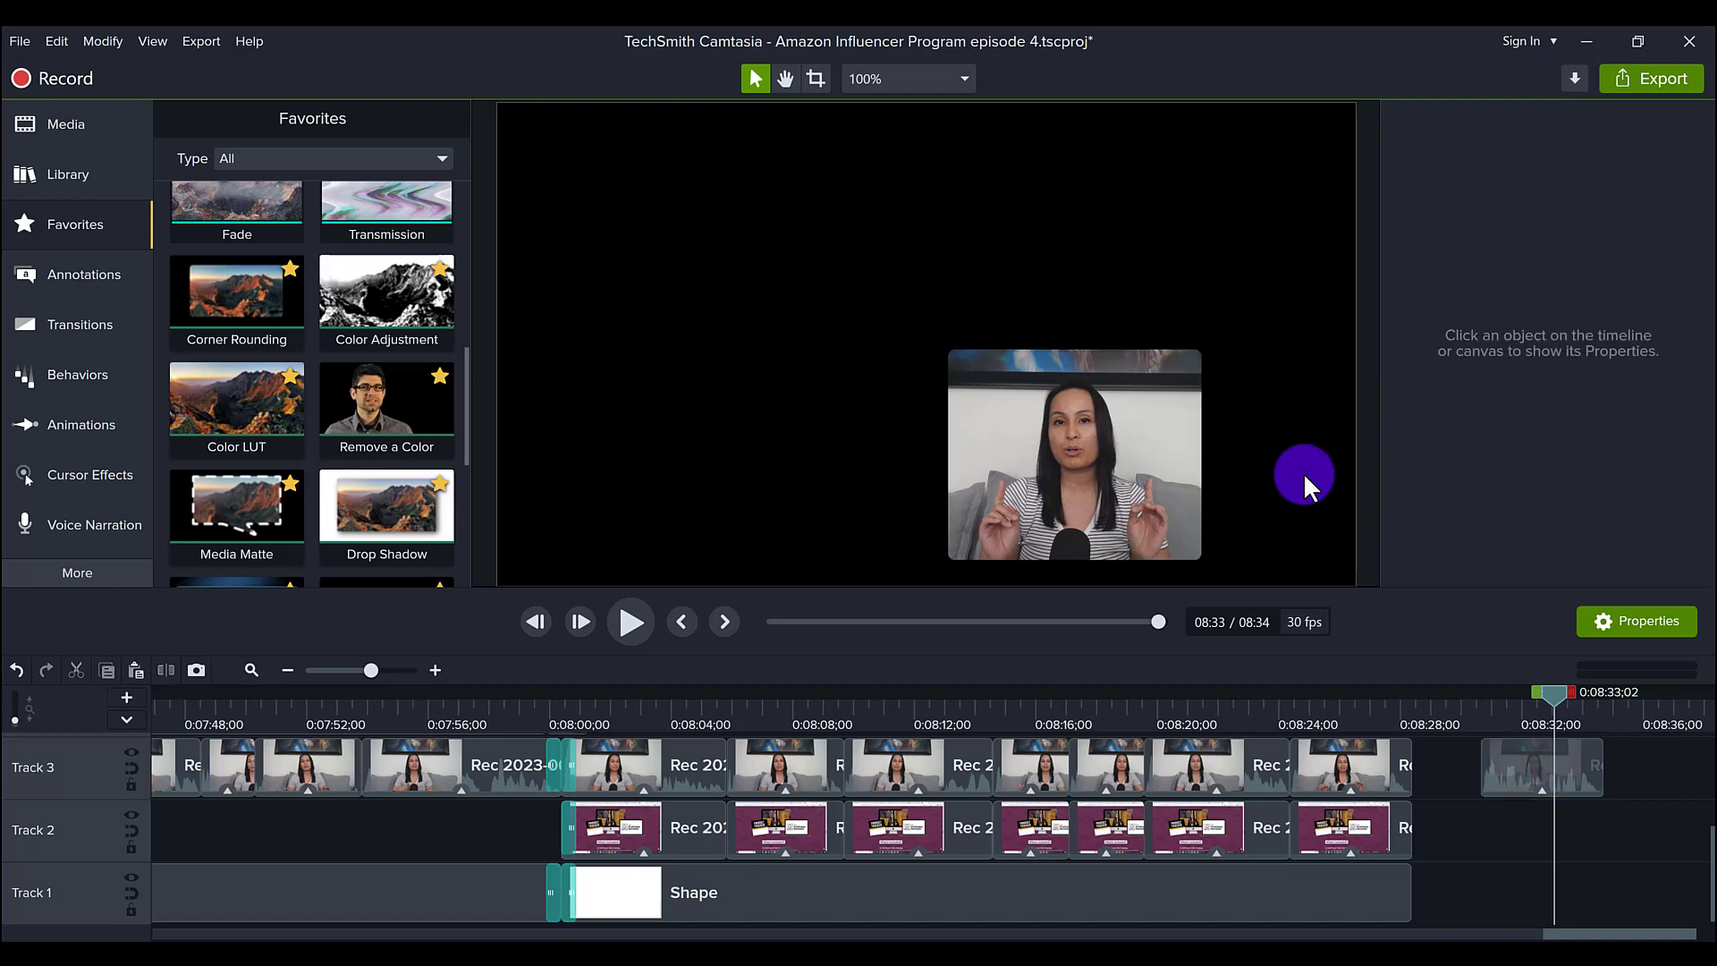
Step: Extend the white Shape clip on Track 1 past the final webcam clip
left_click(1397, 699)
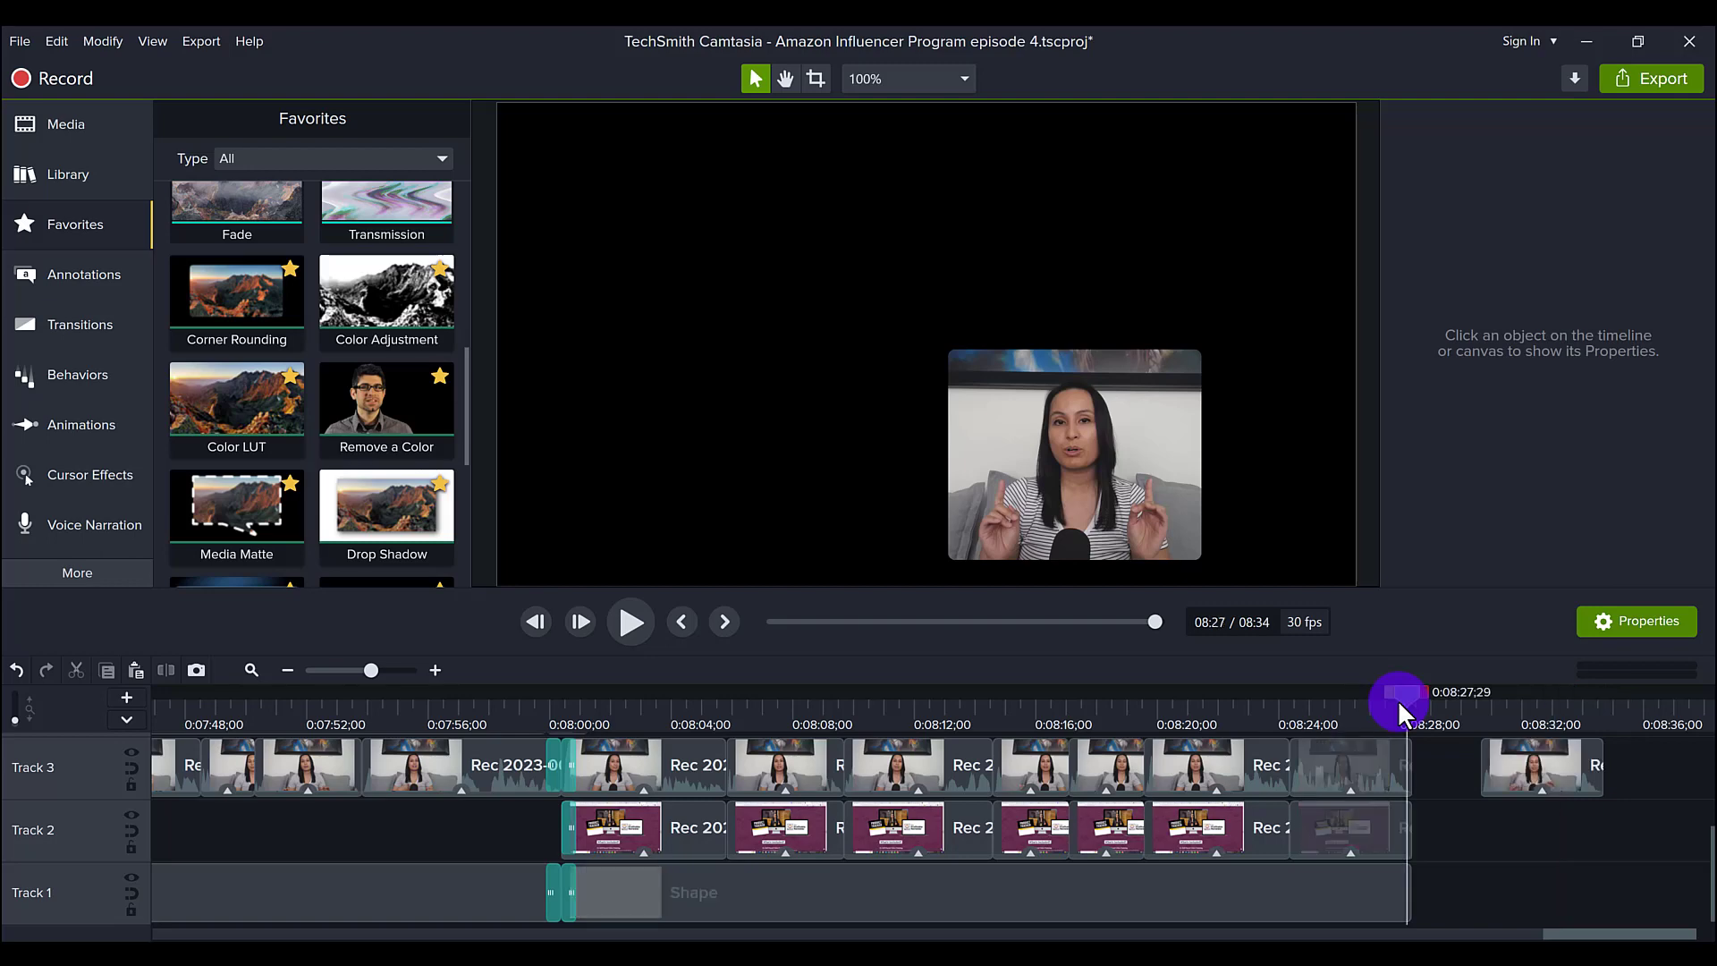
left_click_drag(1404, 896, 1609, 901)
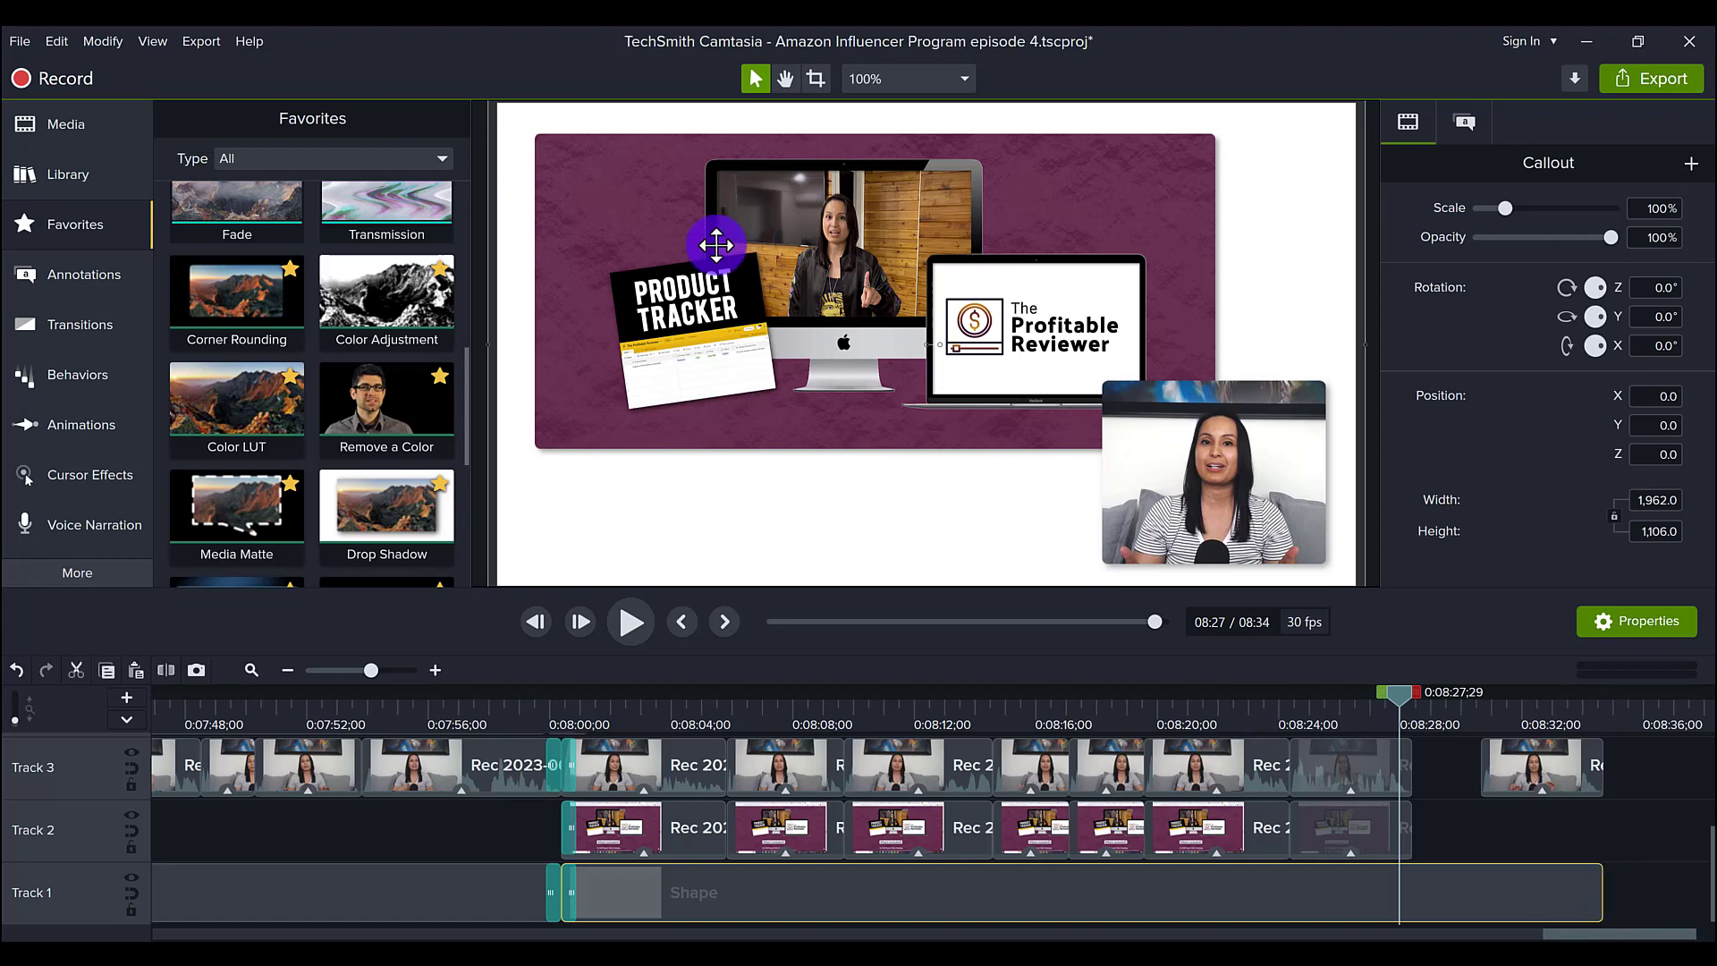
left_click(728, 250)
left_click(1160, 526)
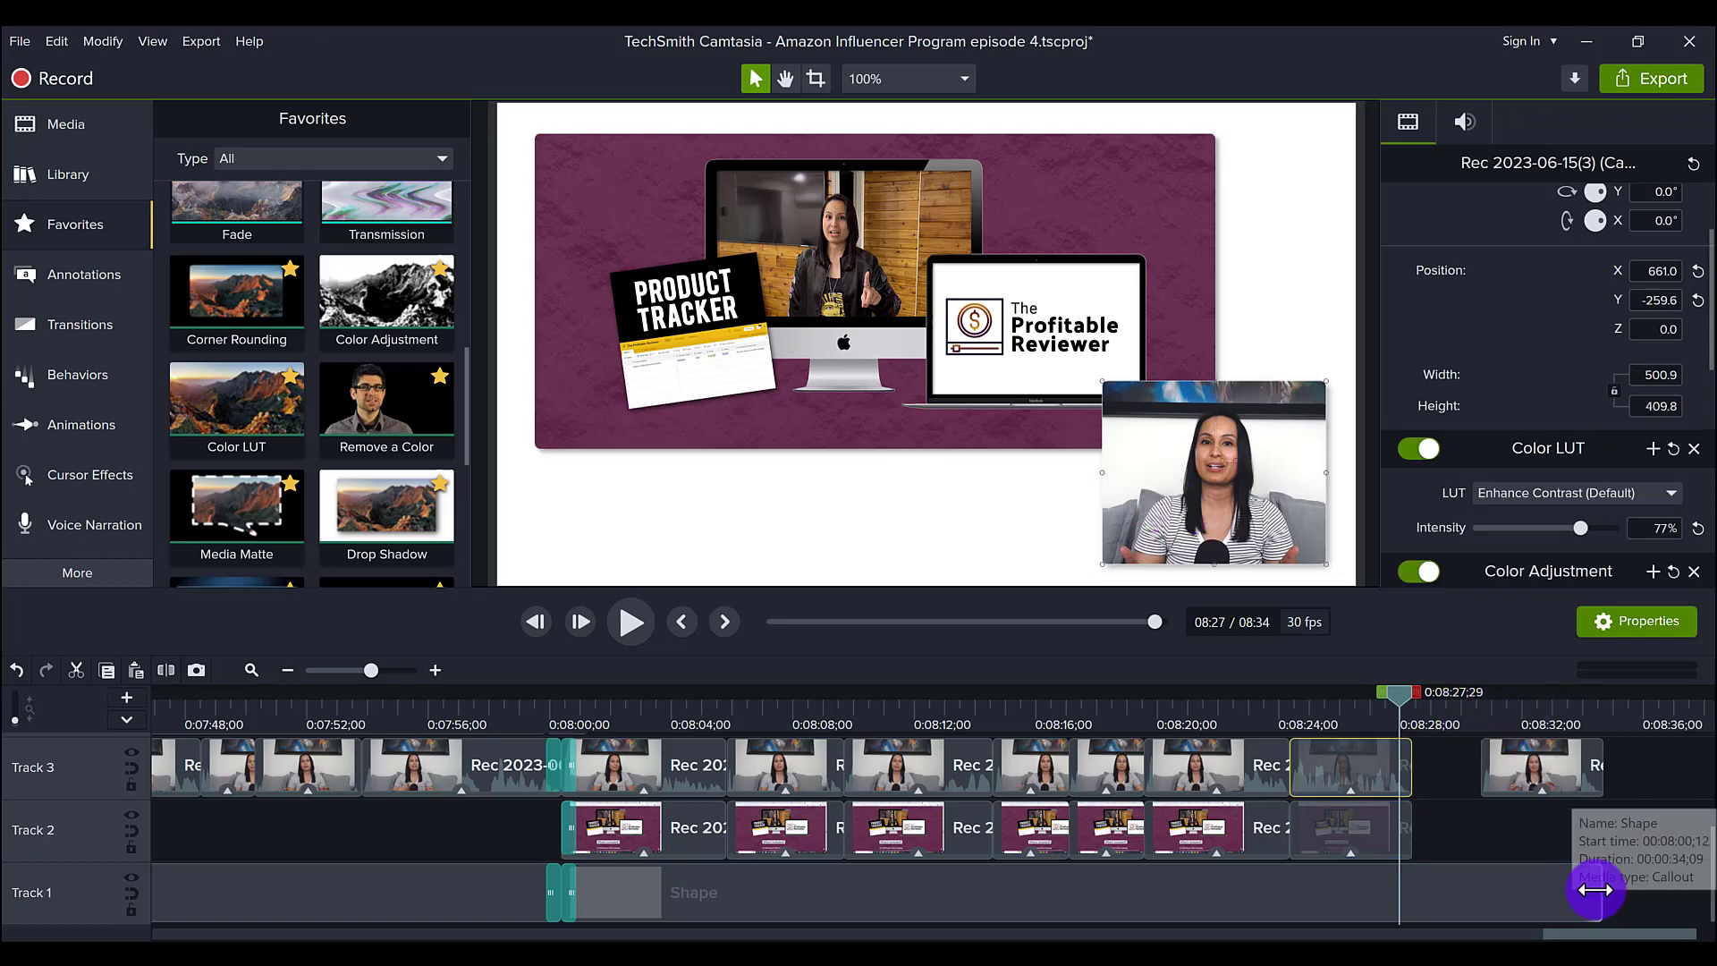
Step: Trim the Shape clip's end back slightly and confirm the white background at 08:32
left_click(1569, 899)
left_click_drag(1561, 905, 1553, 904)
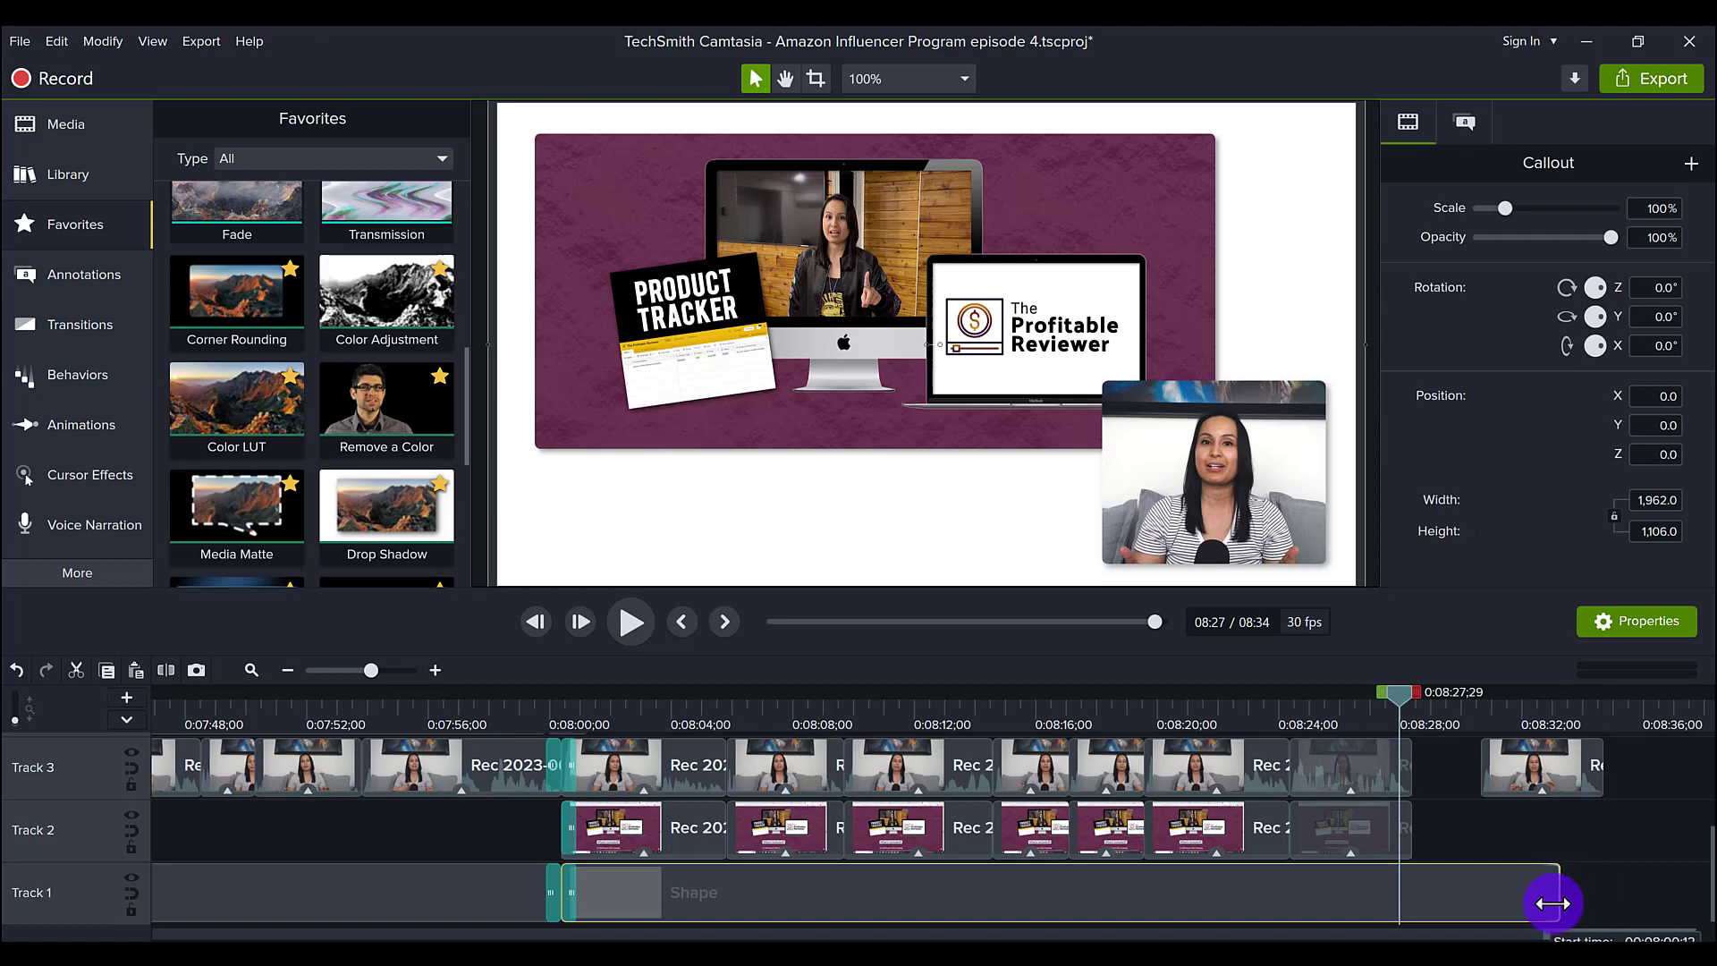
left_click(1565, 720)
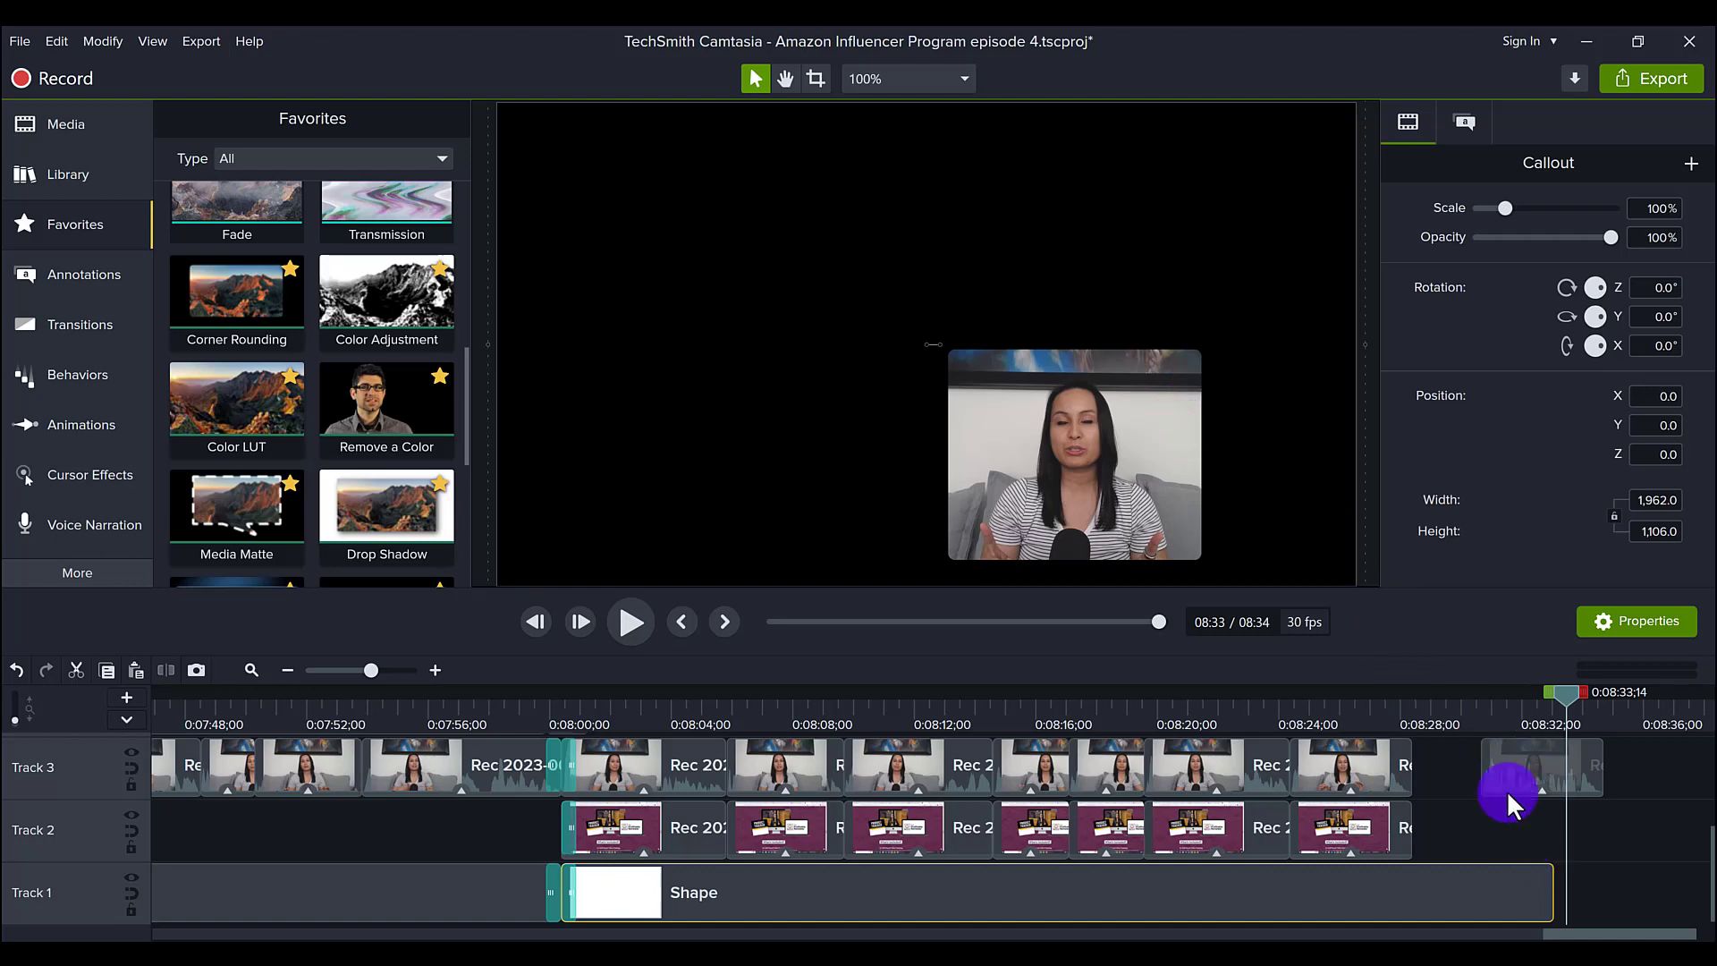
left_click(1524, 706)
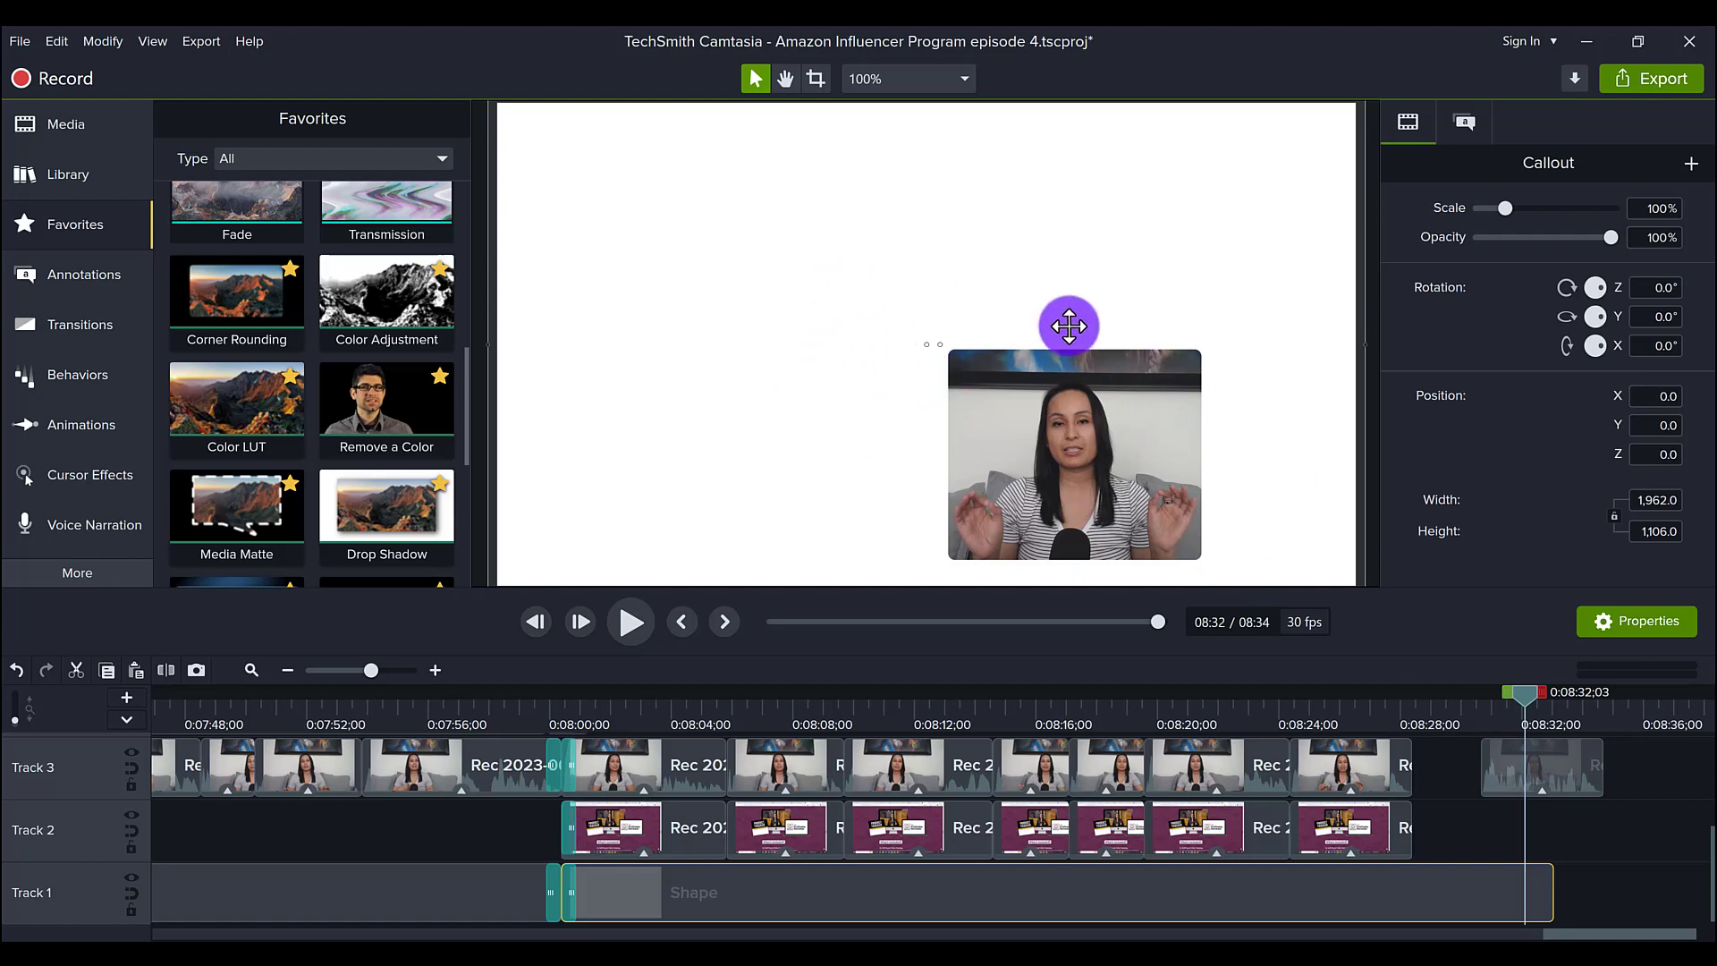
Step: Add a Drop Shadow (315°, offset 10, 40% opacity, blur 10) to the webcam clip, toggling it to compare
left_click(1064, 371)
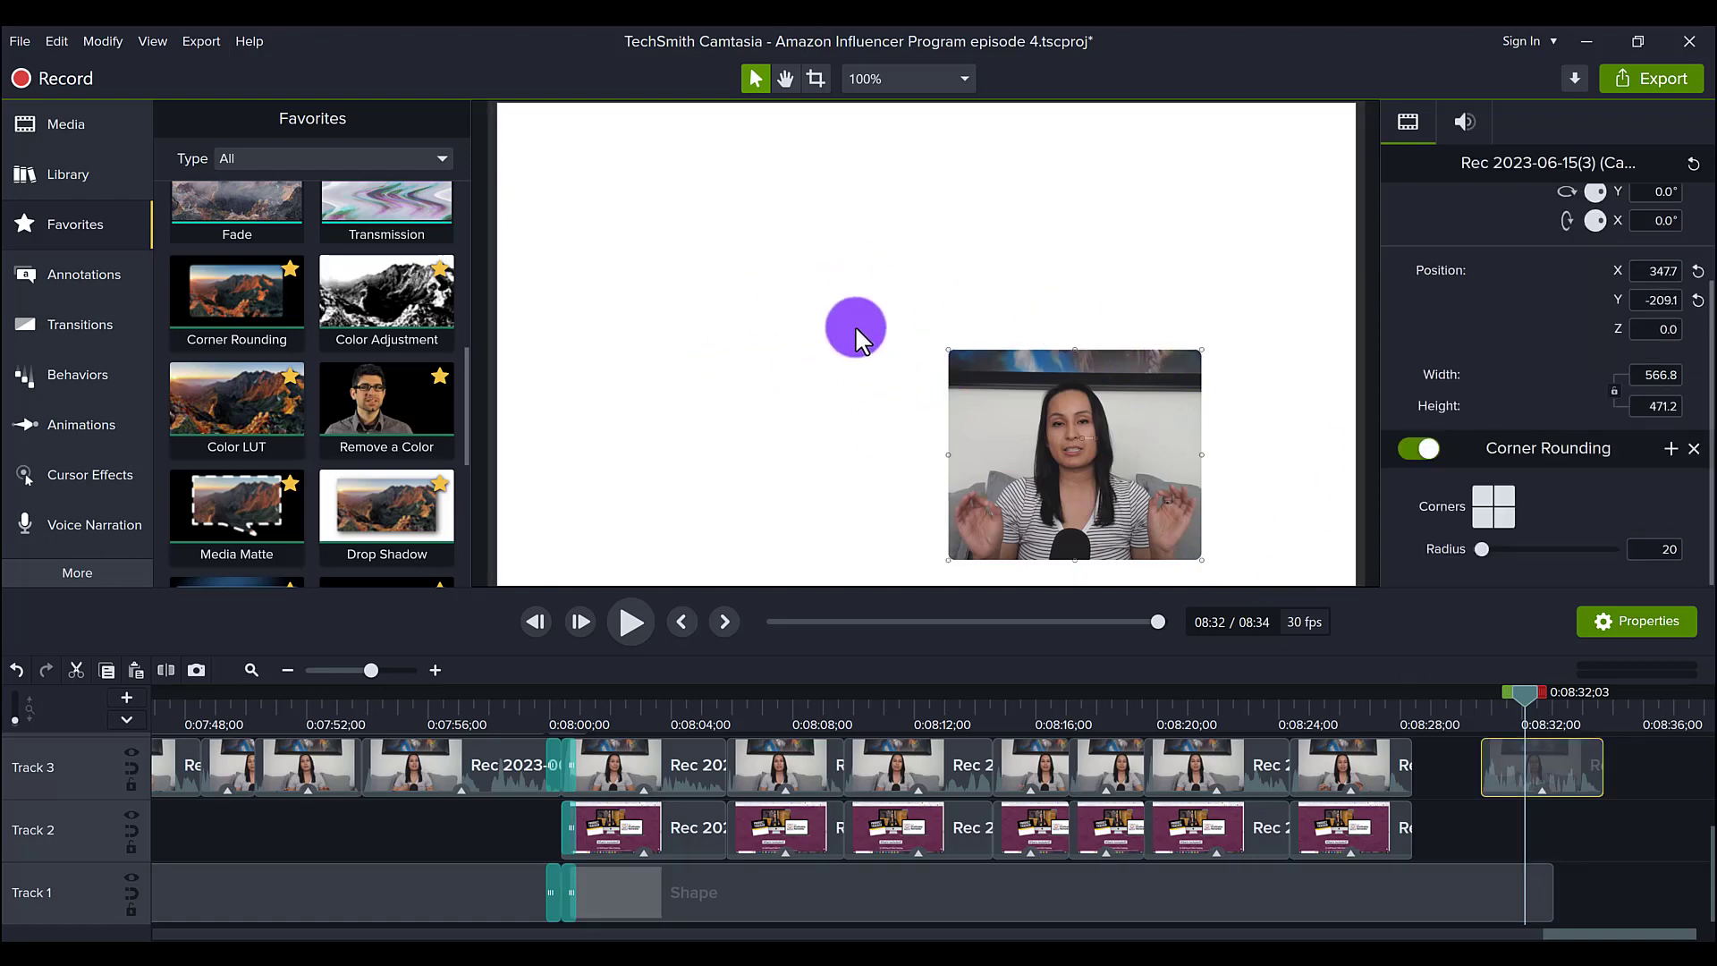
left_click(376, 514)
left_click_drag(530, 504, 1461, 805)
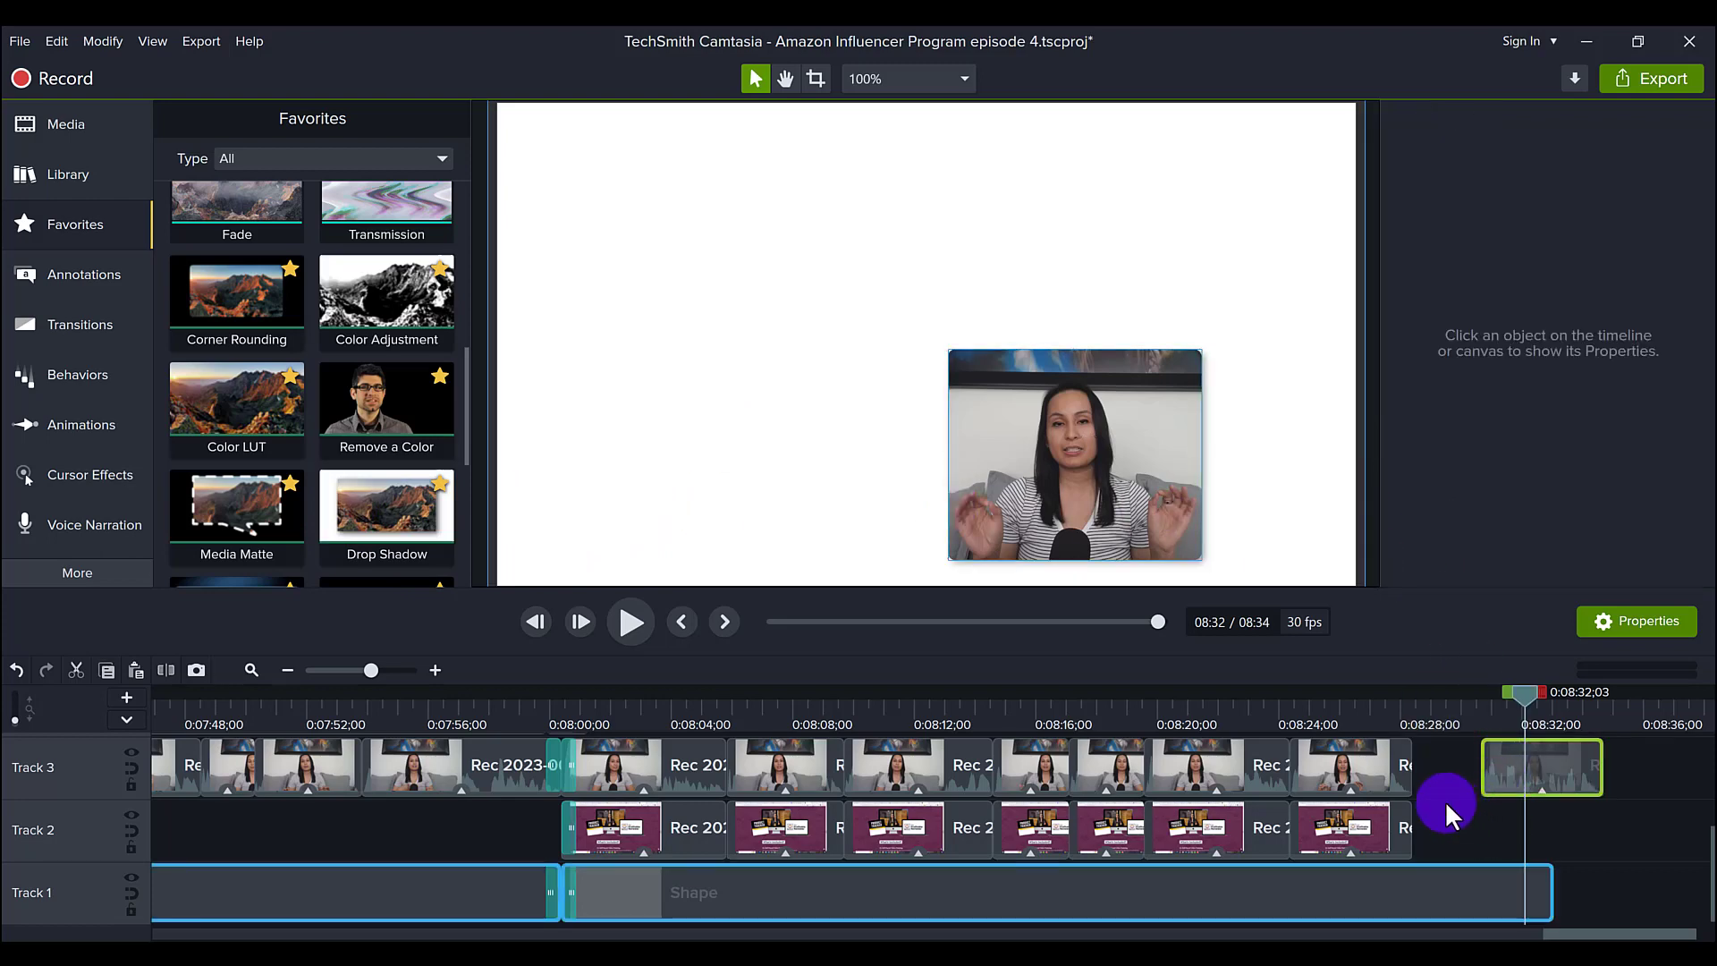
left_click(1153, 489)
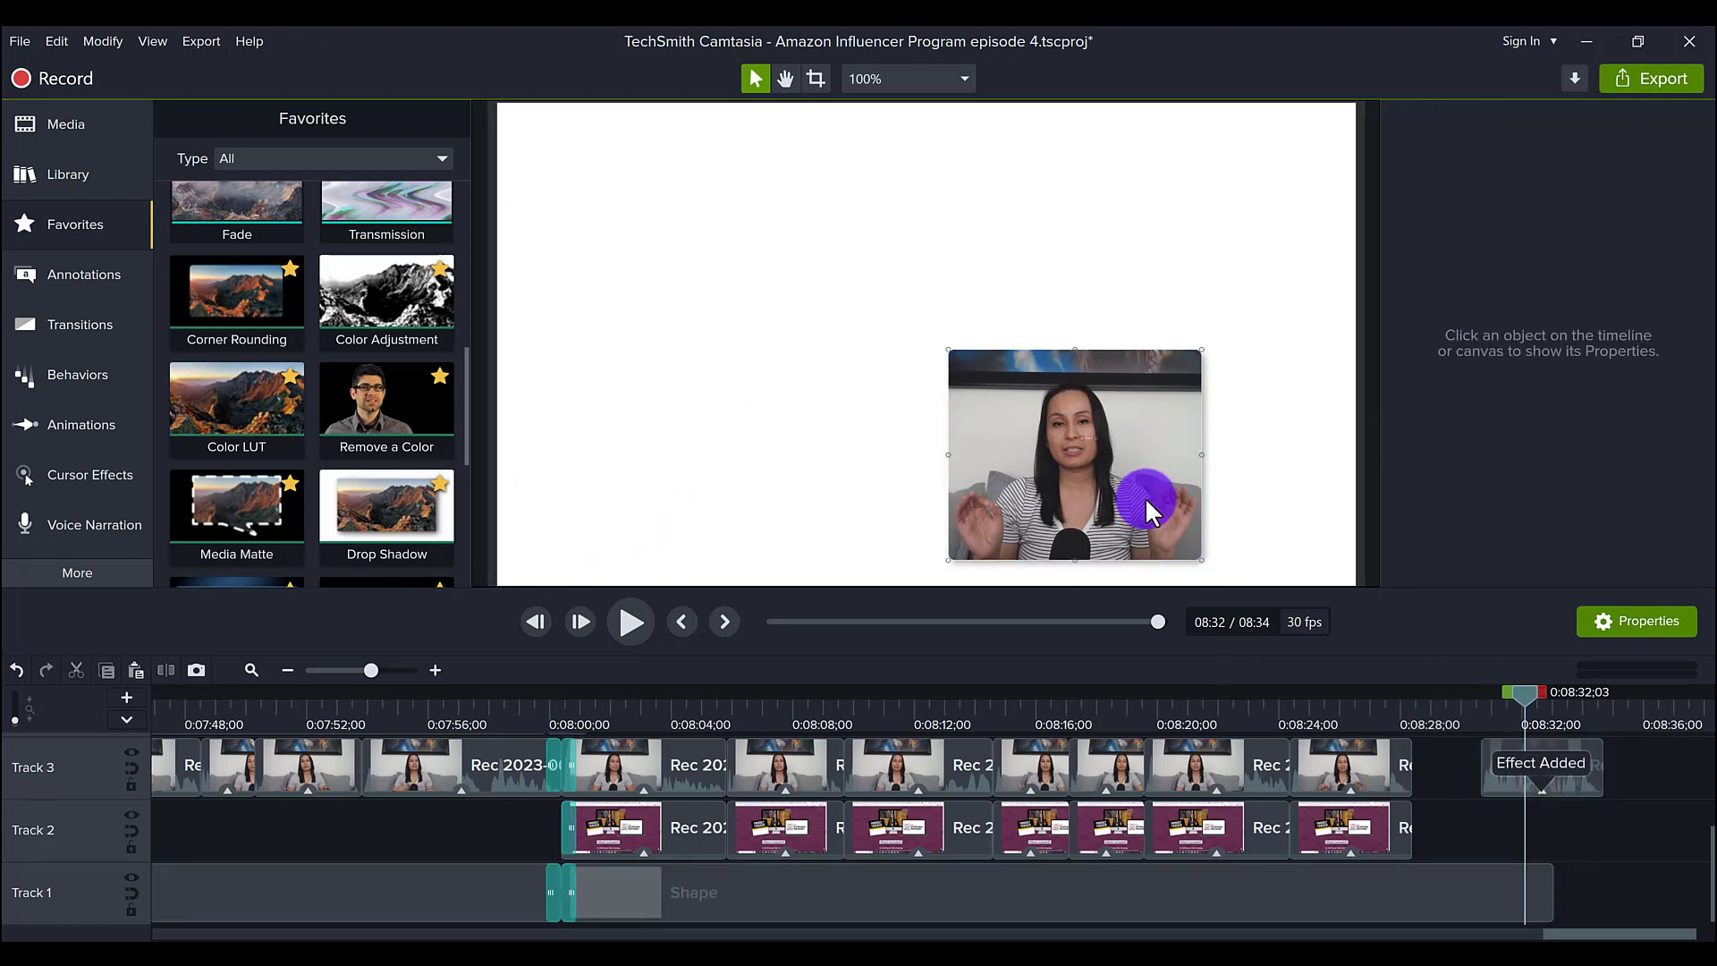
scroll(1565, 456, "down", 1)
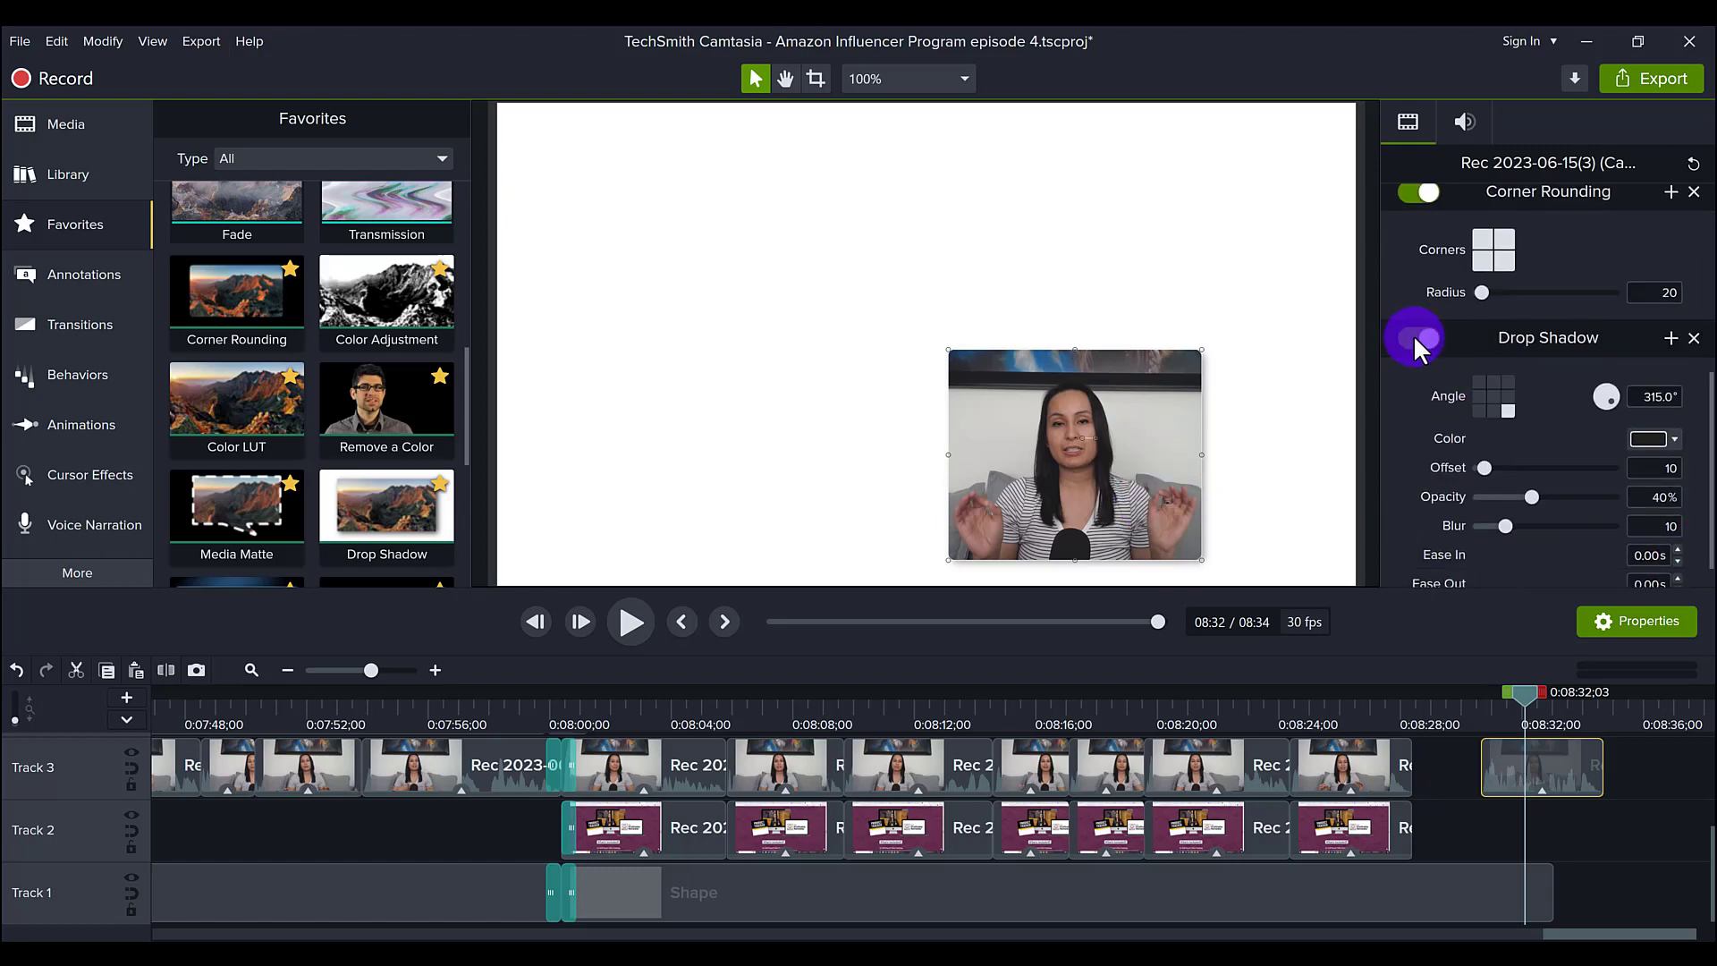
left_click(1414, 336)
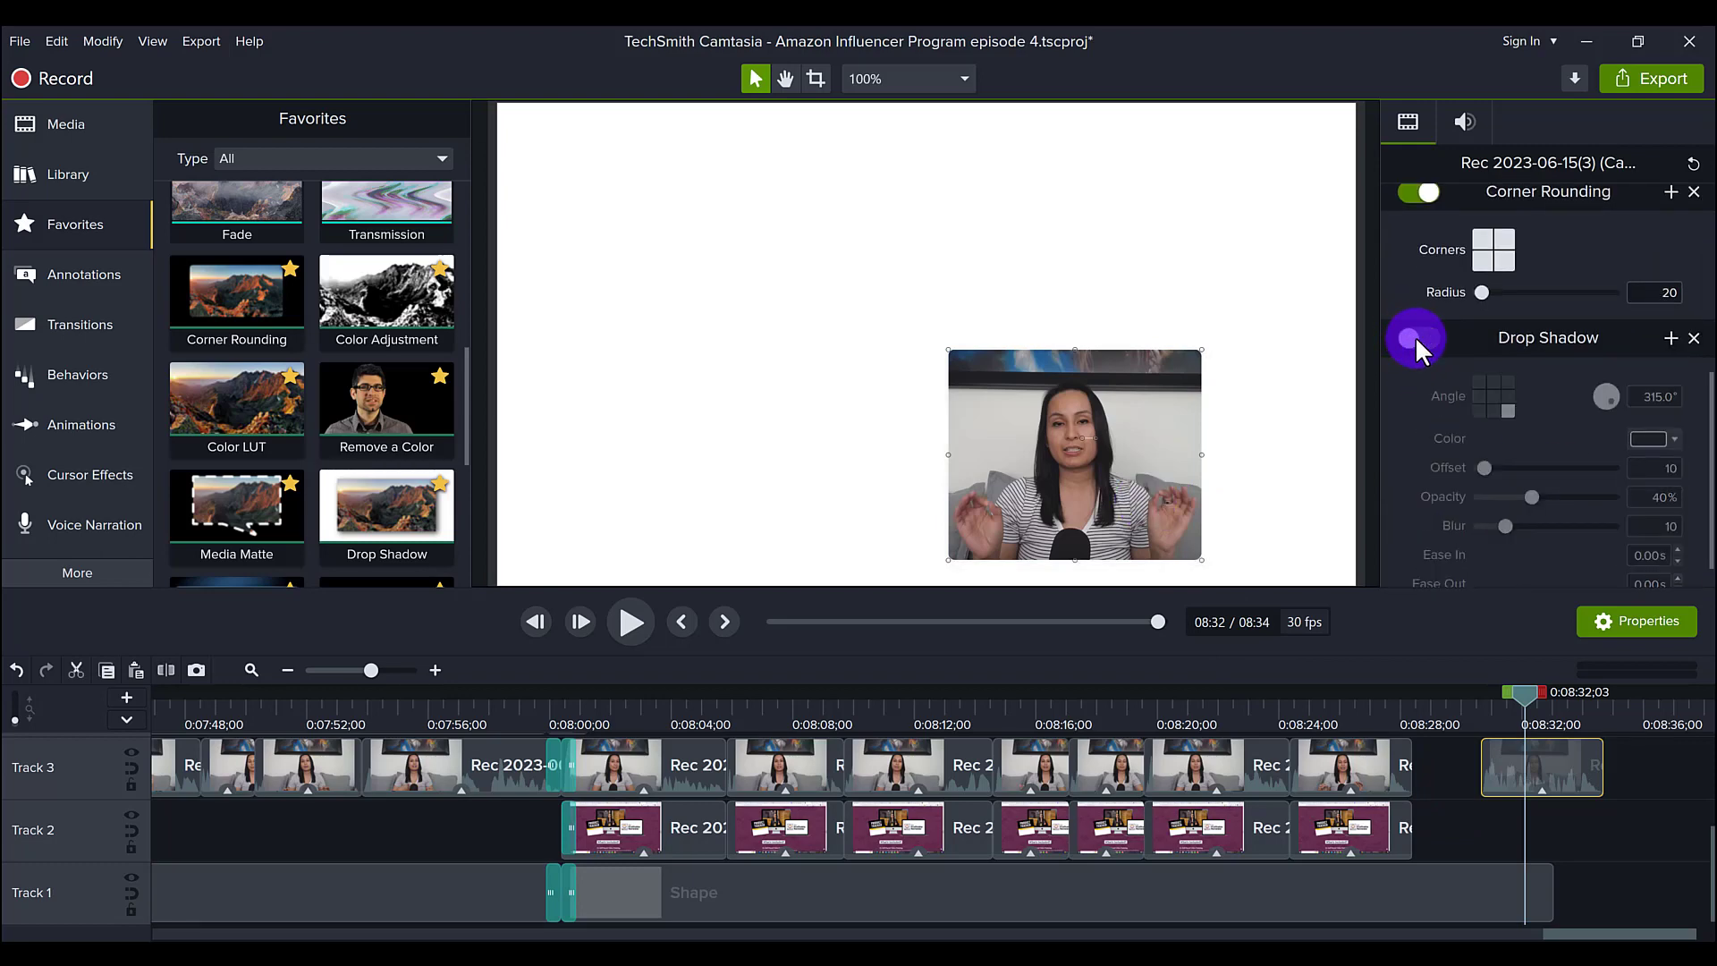
left_click(1414, 335)
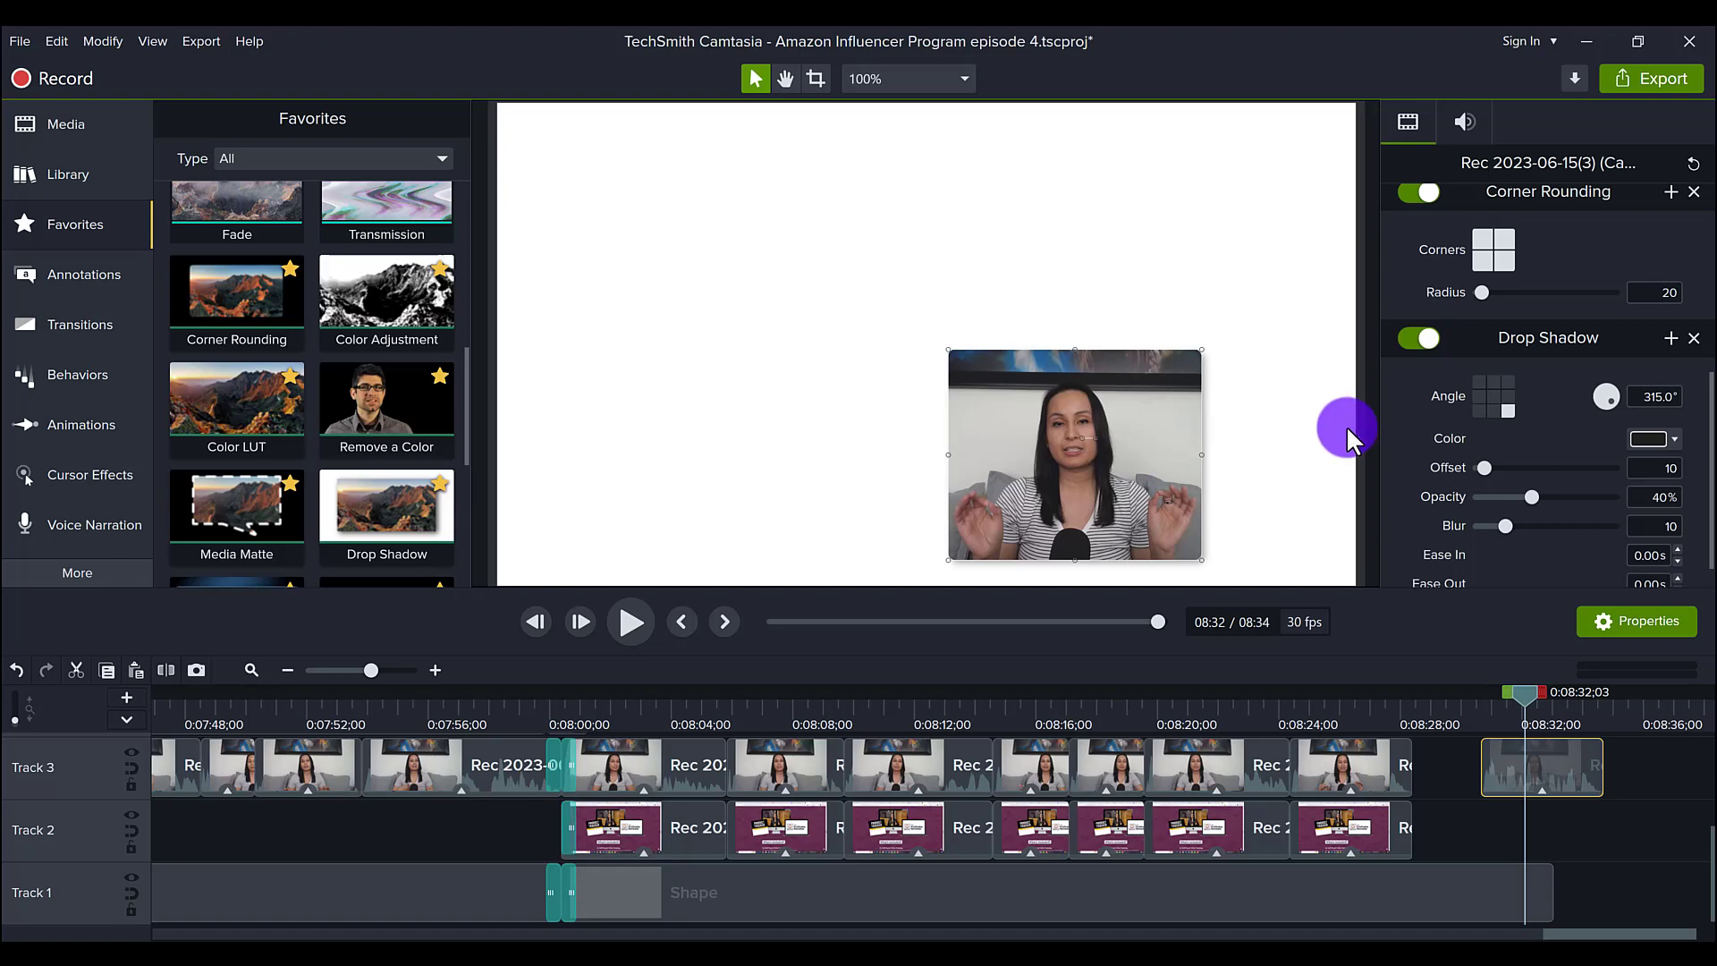
left_click(1370, 416)
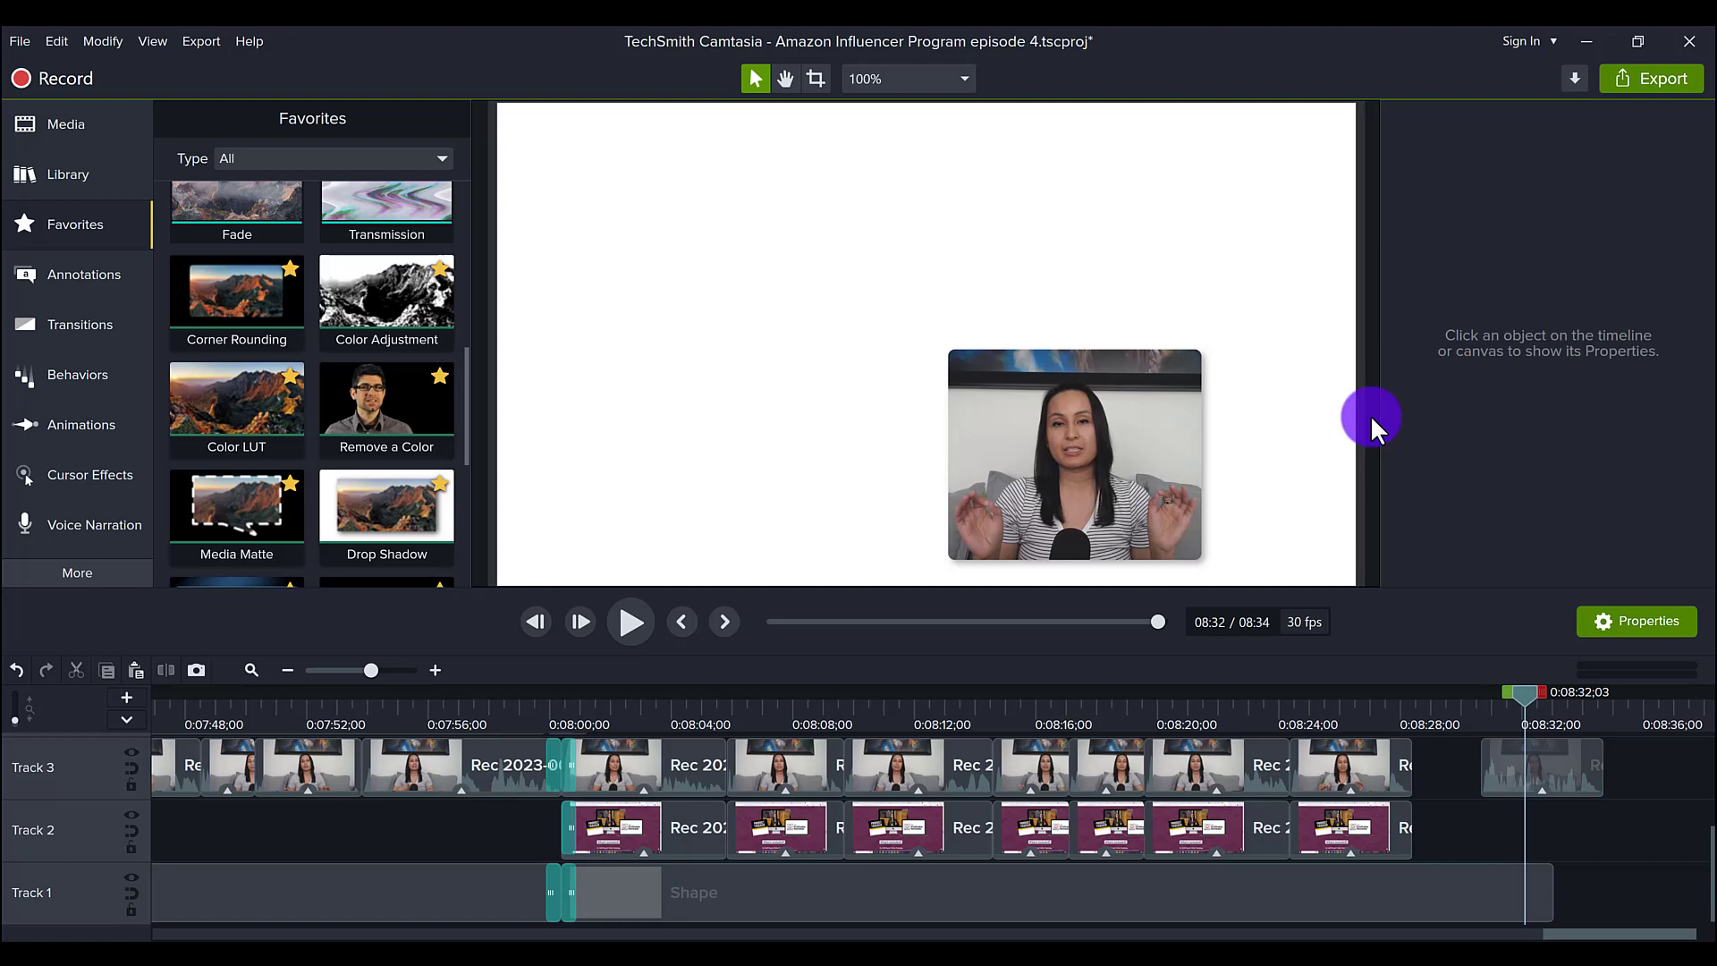
Step: Add an Enhance Contrast Color LUT at 71% intensity and a Color Adjustment to the webcam clip
left_click(1499, 765)
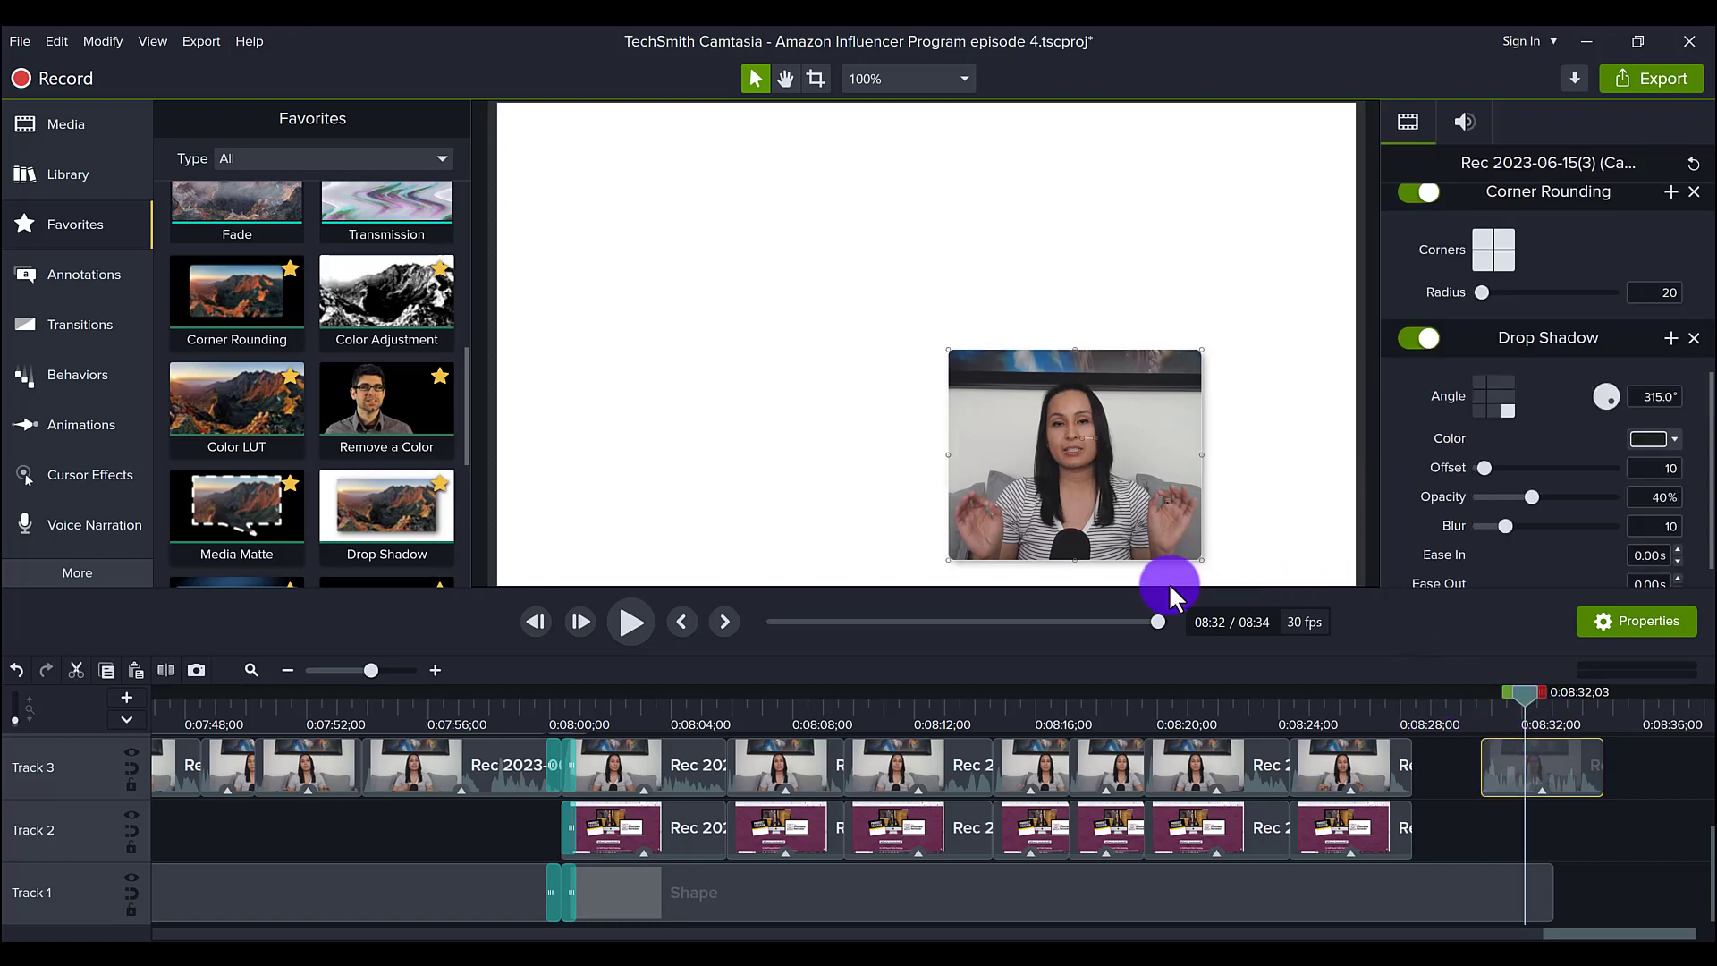
left_click_drag(201, 429, 1511, 768)
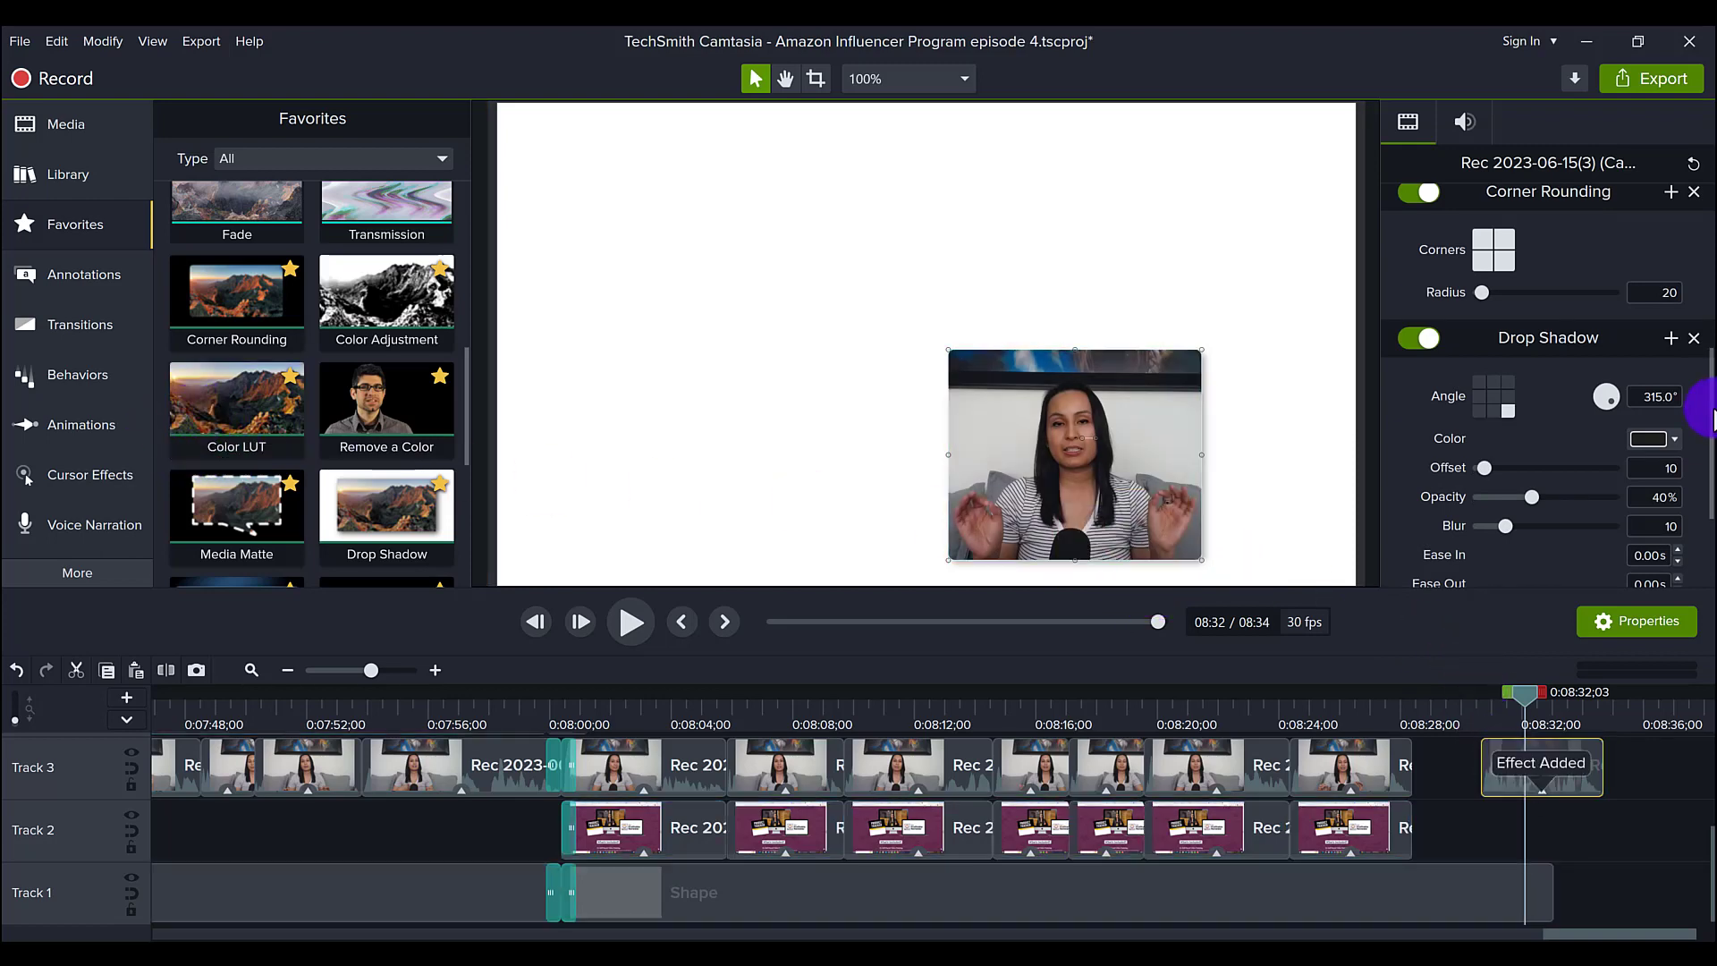
left_click_drag(1708, 419, 1699, 495)
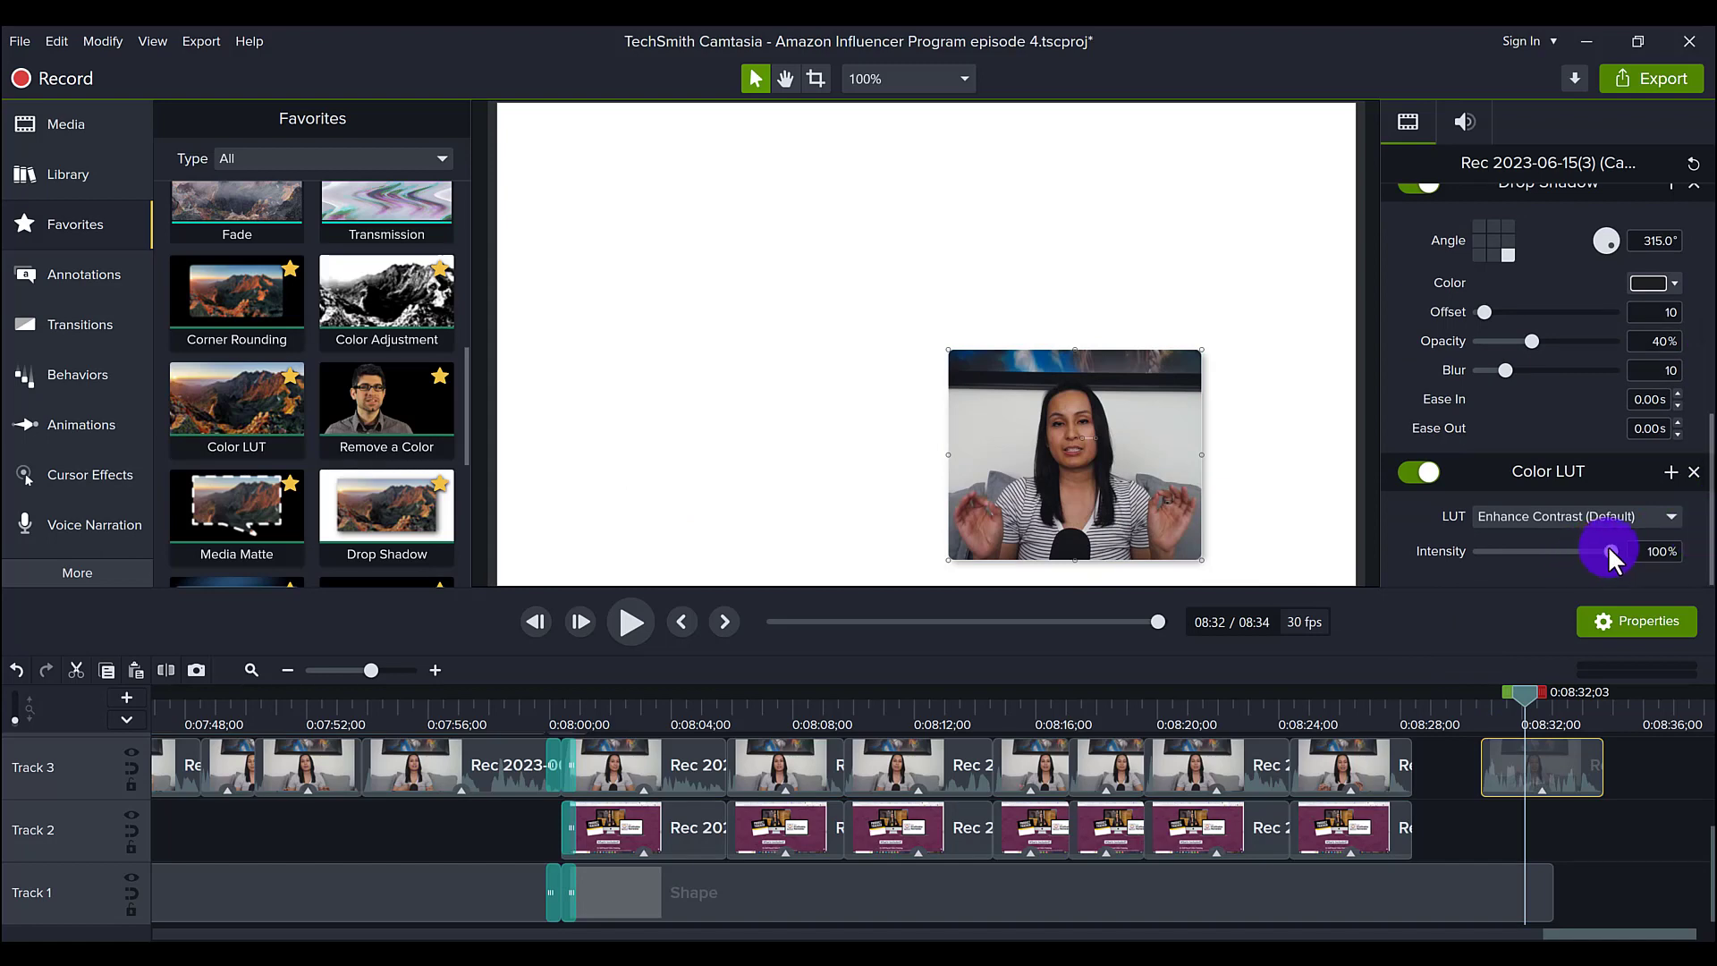
left_click_drag(1610, 548, 1564, 573)
left_click_drag(384, 335, 1520, 742)
Step: Set the webcam clip's Color Adjustment to contrast 30, saturation -15 and brightness 15
scroll(1704, 536, "down", 1)
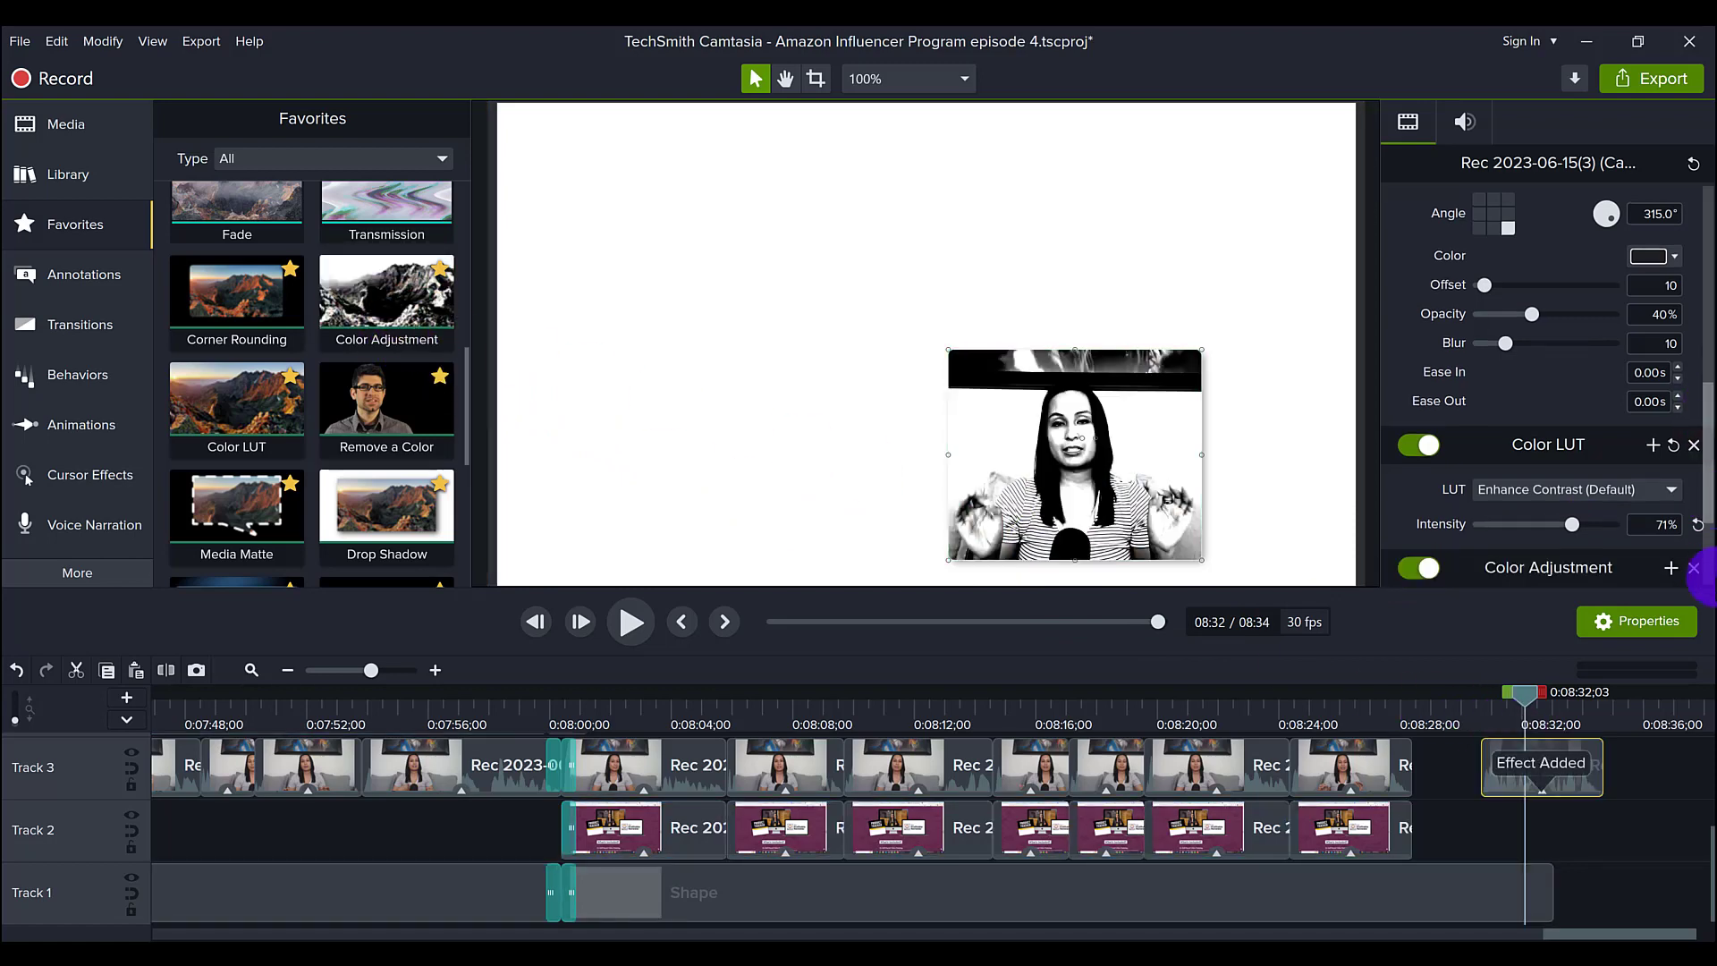
scroll(1690, 559, "down", 2)
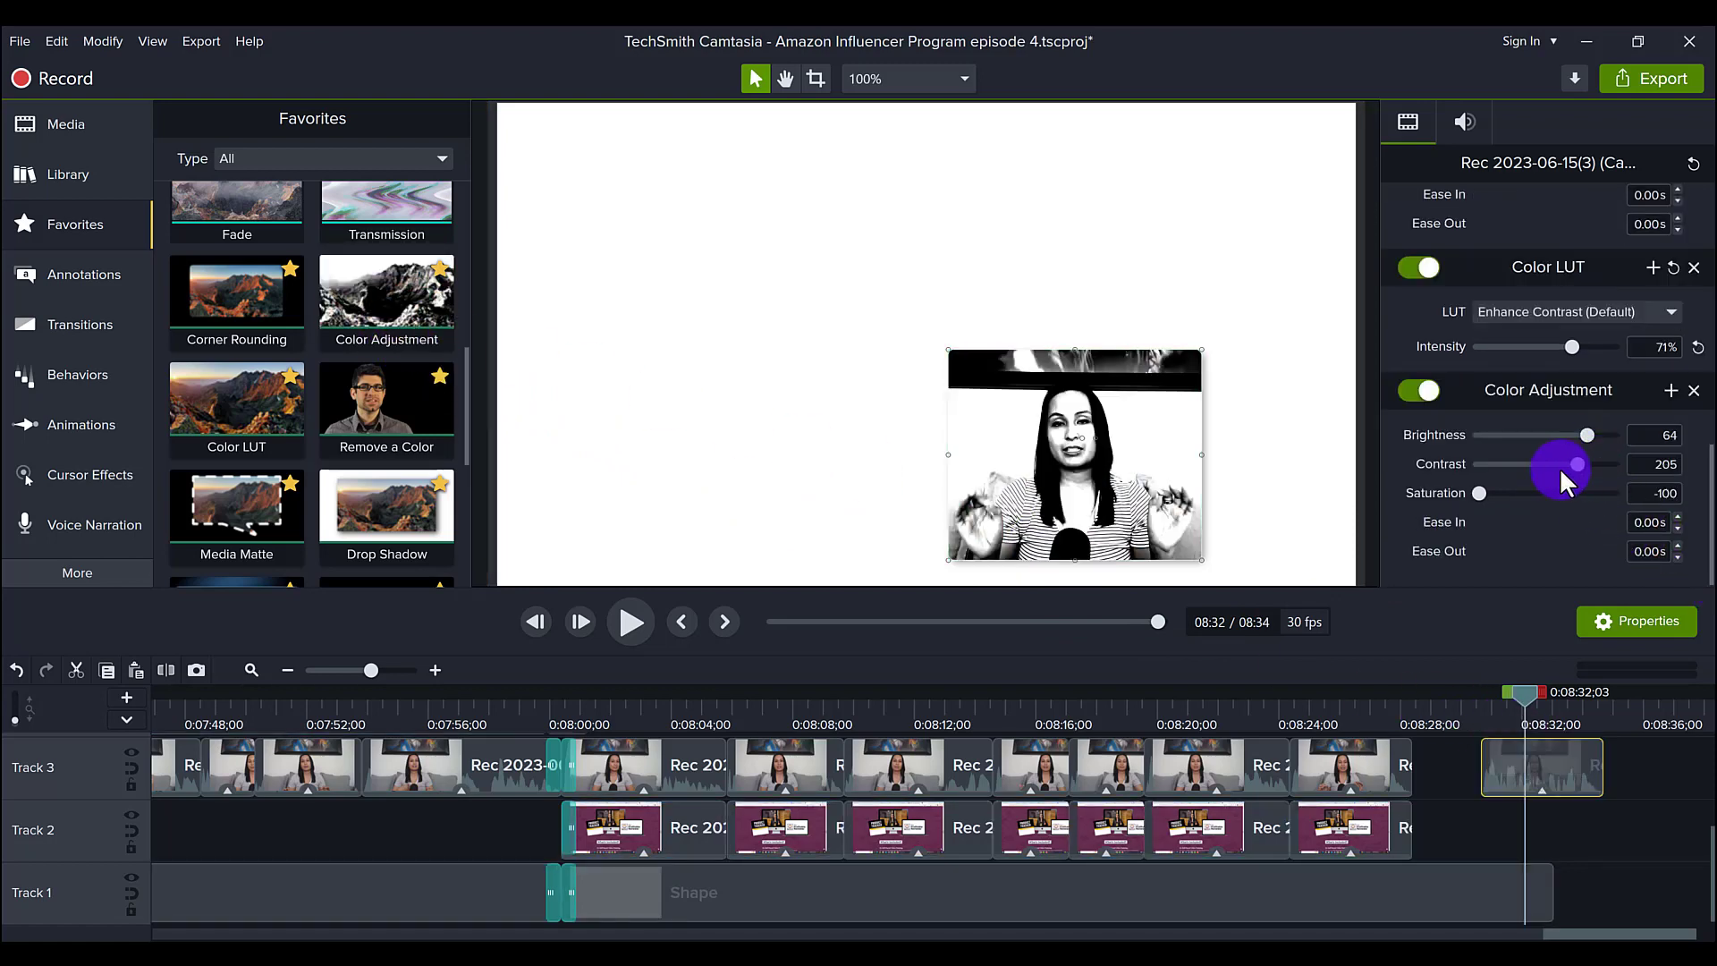
left_click_drag(1559, 467, 1532, 492)
left_click_drag(1569, 437, 1549, 433)
left_click_drag(1551, 435, 1552, 434)
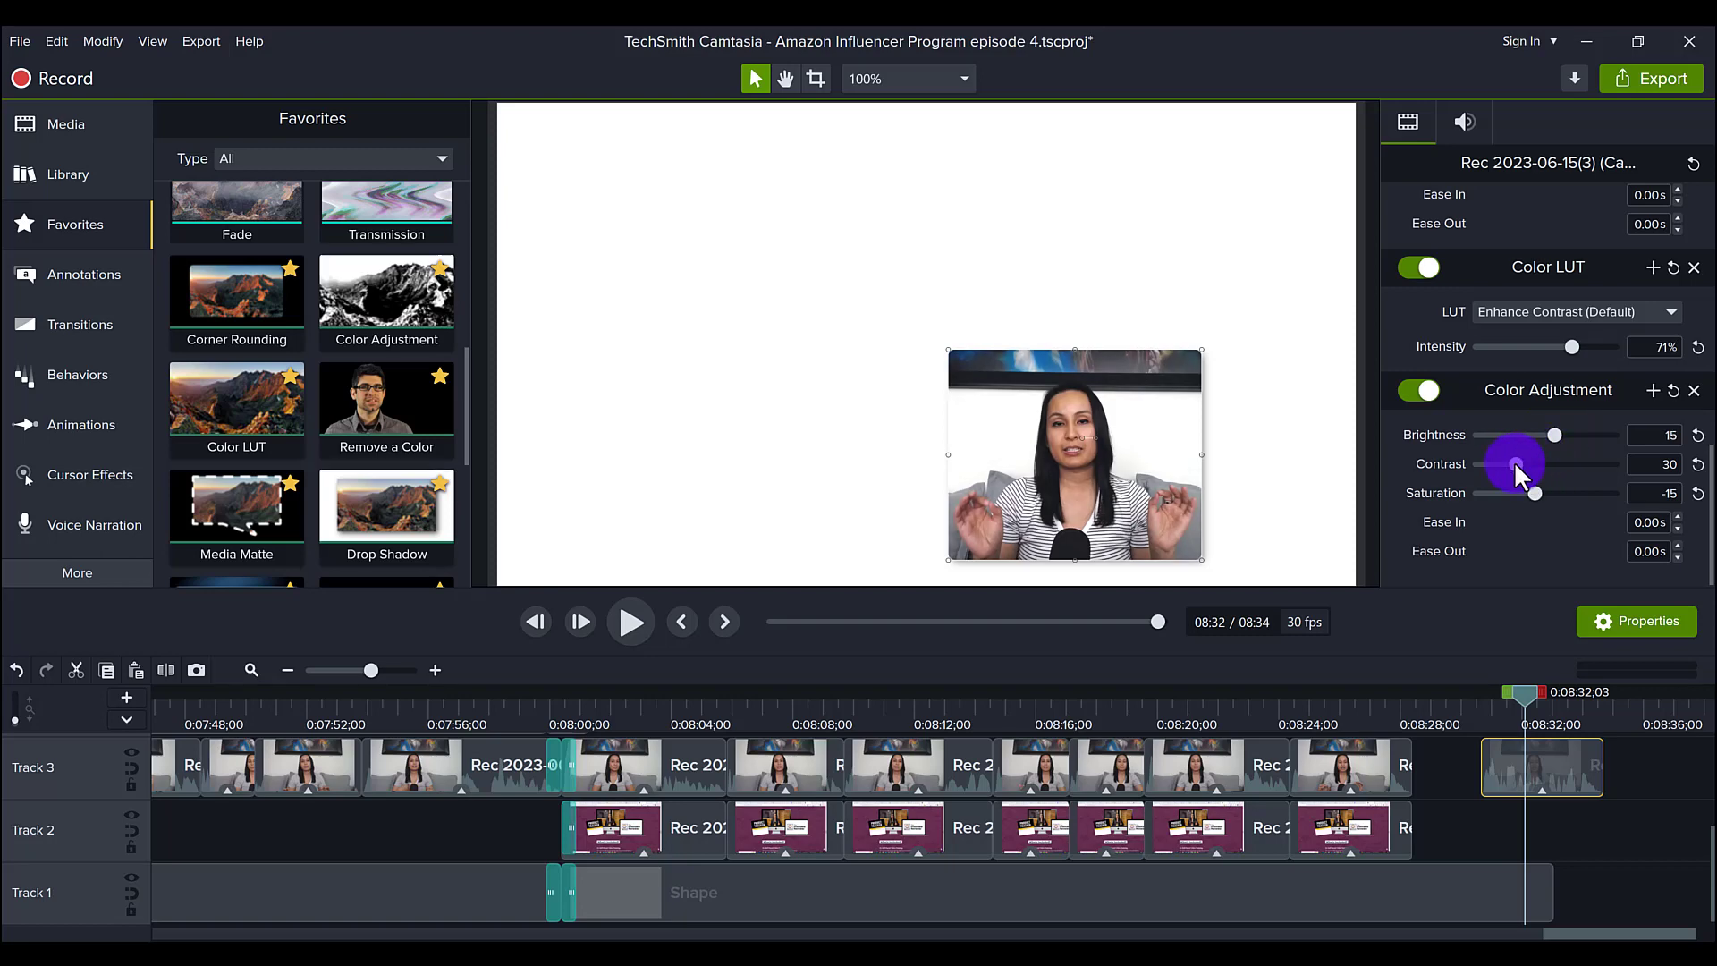
left_click_drag(1544, 711, 1534, 711)
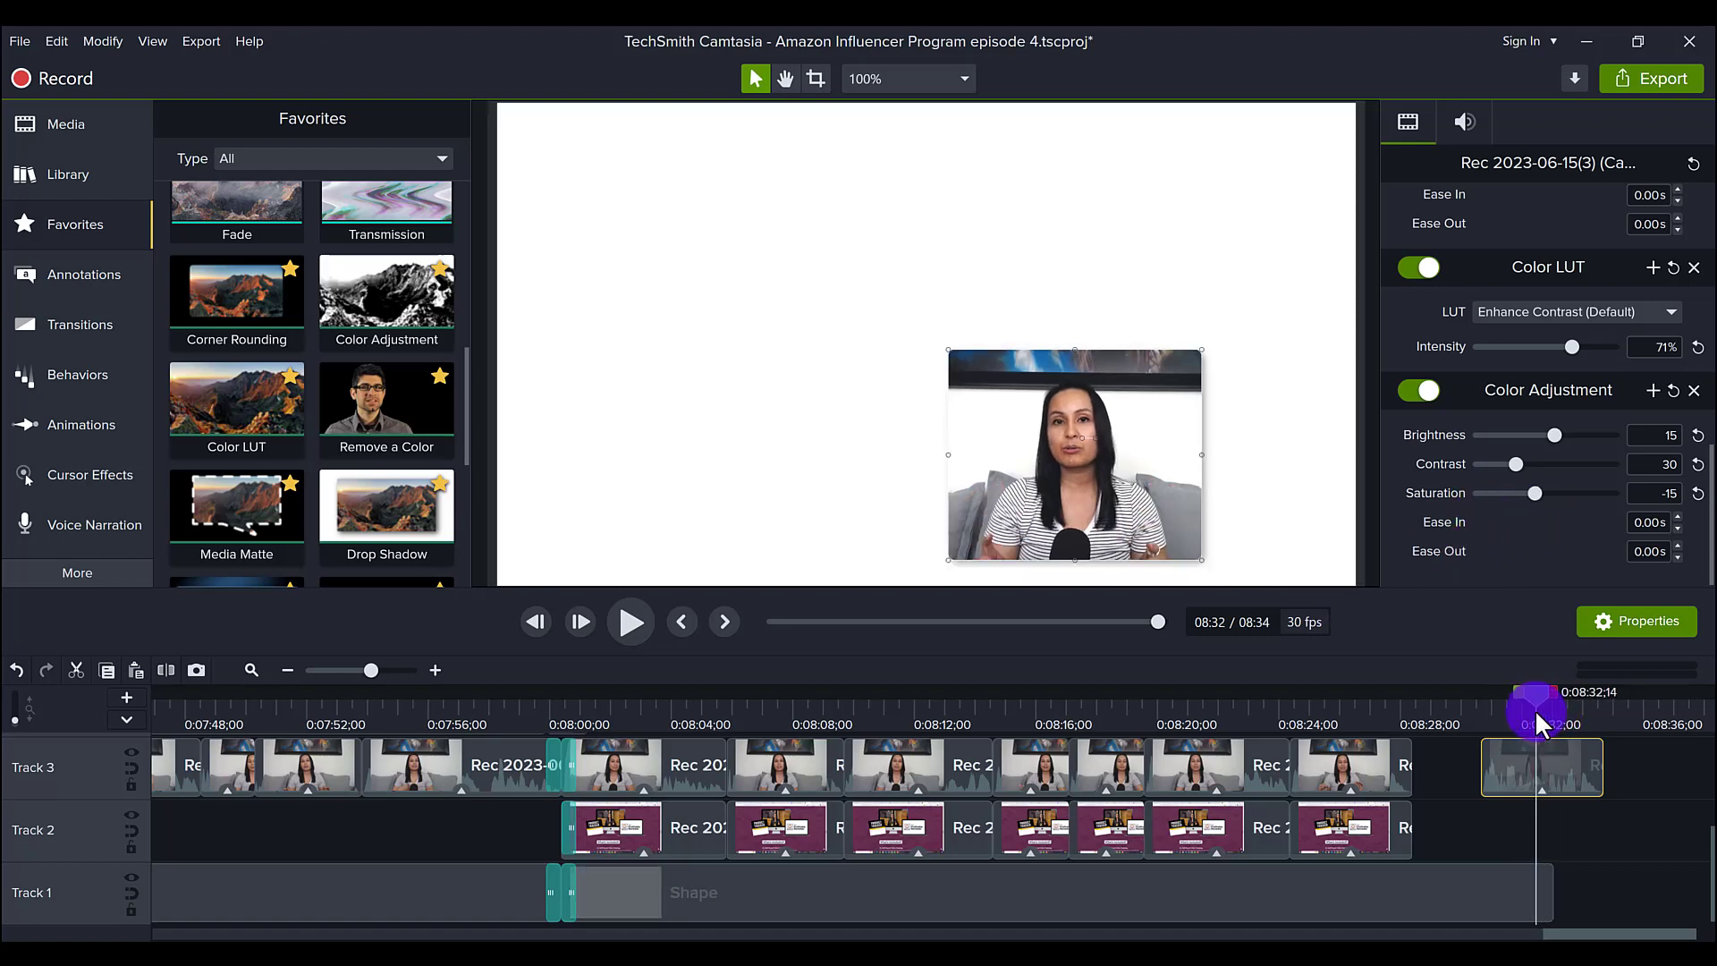
left_click(1417, 390)
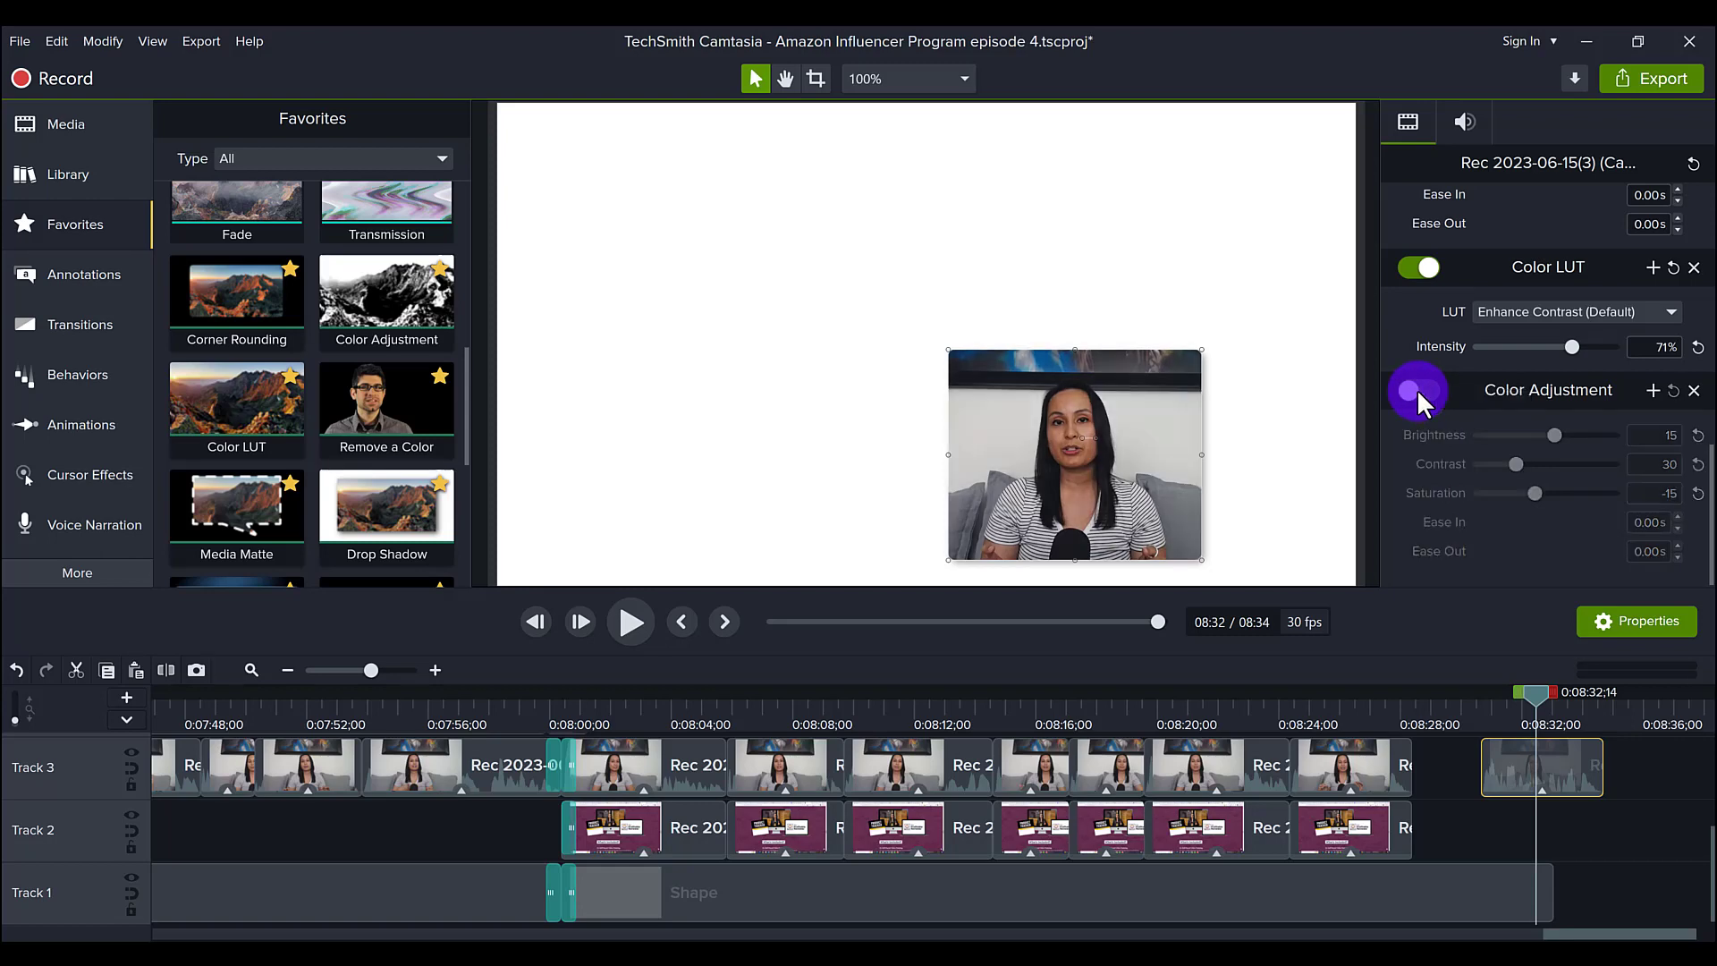
left_click(1419, 265)
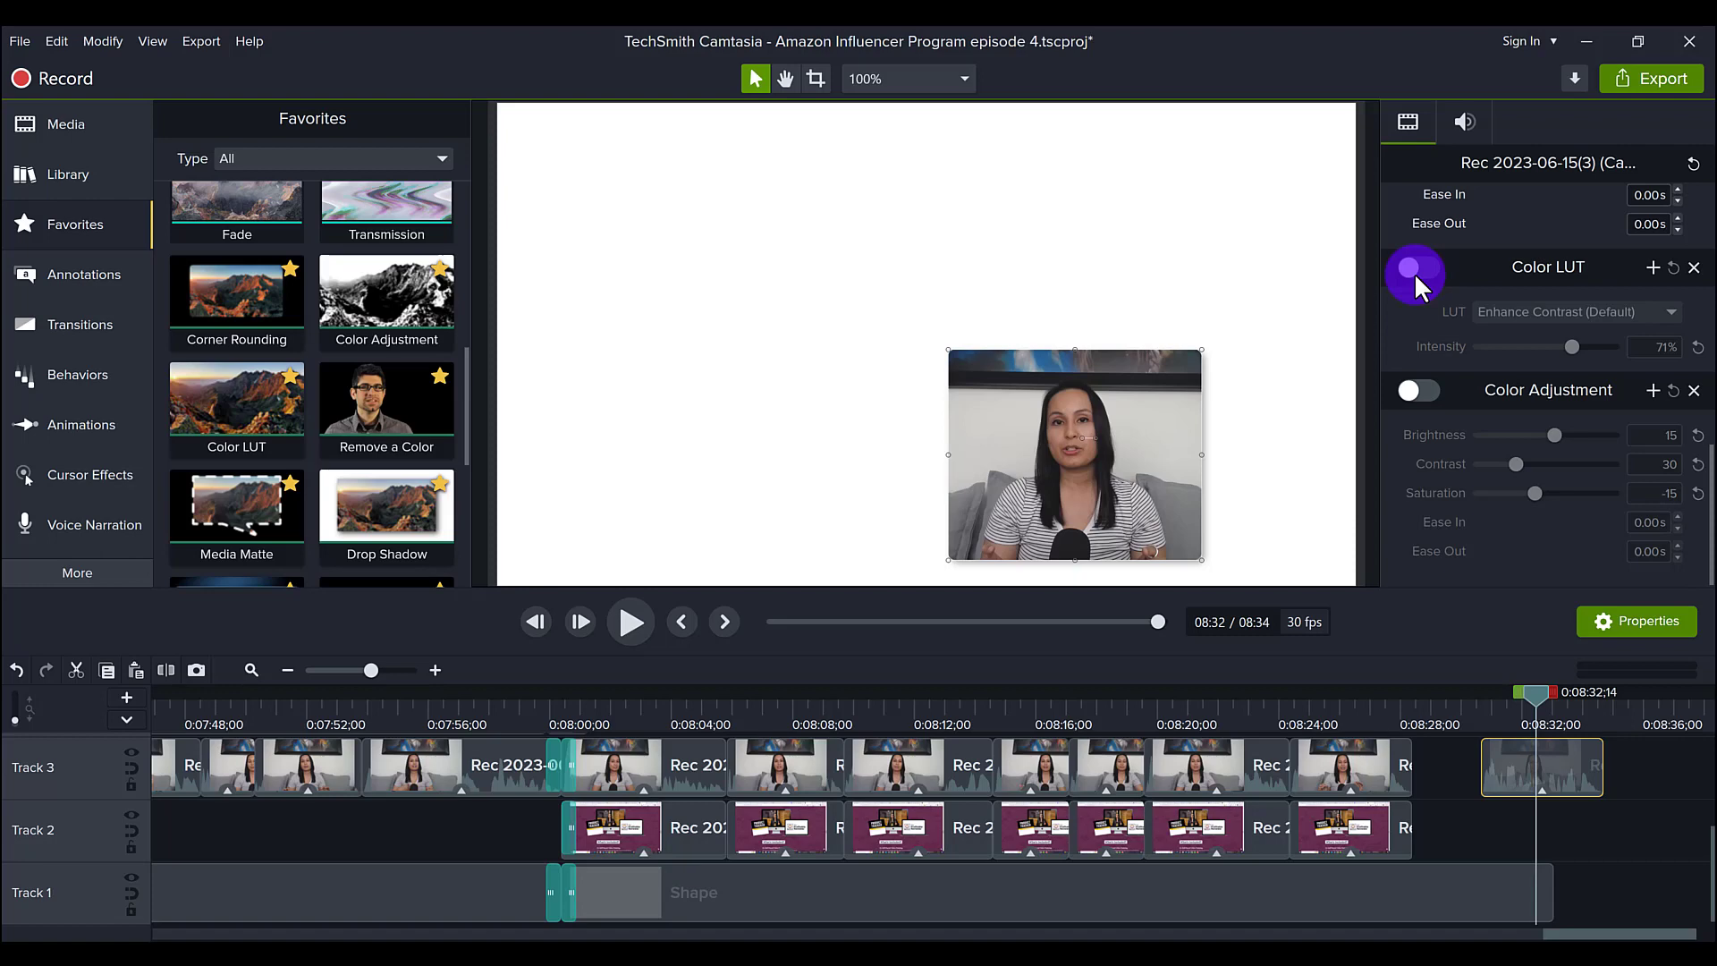
left_click(1414, 272)
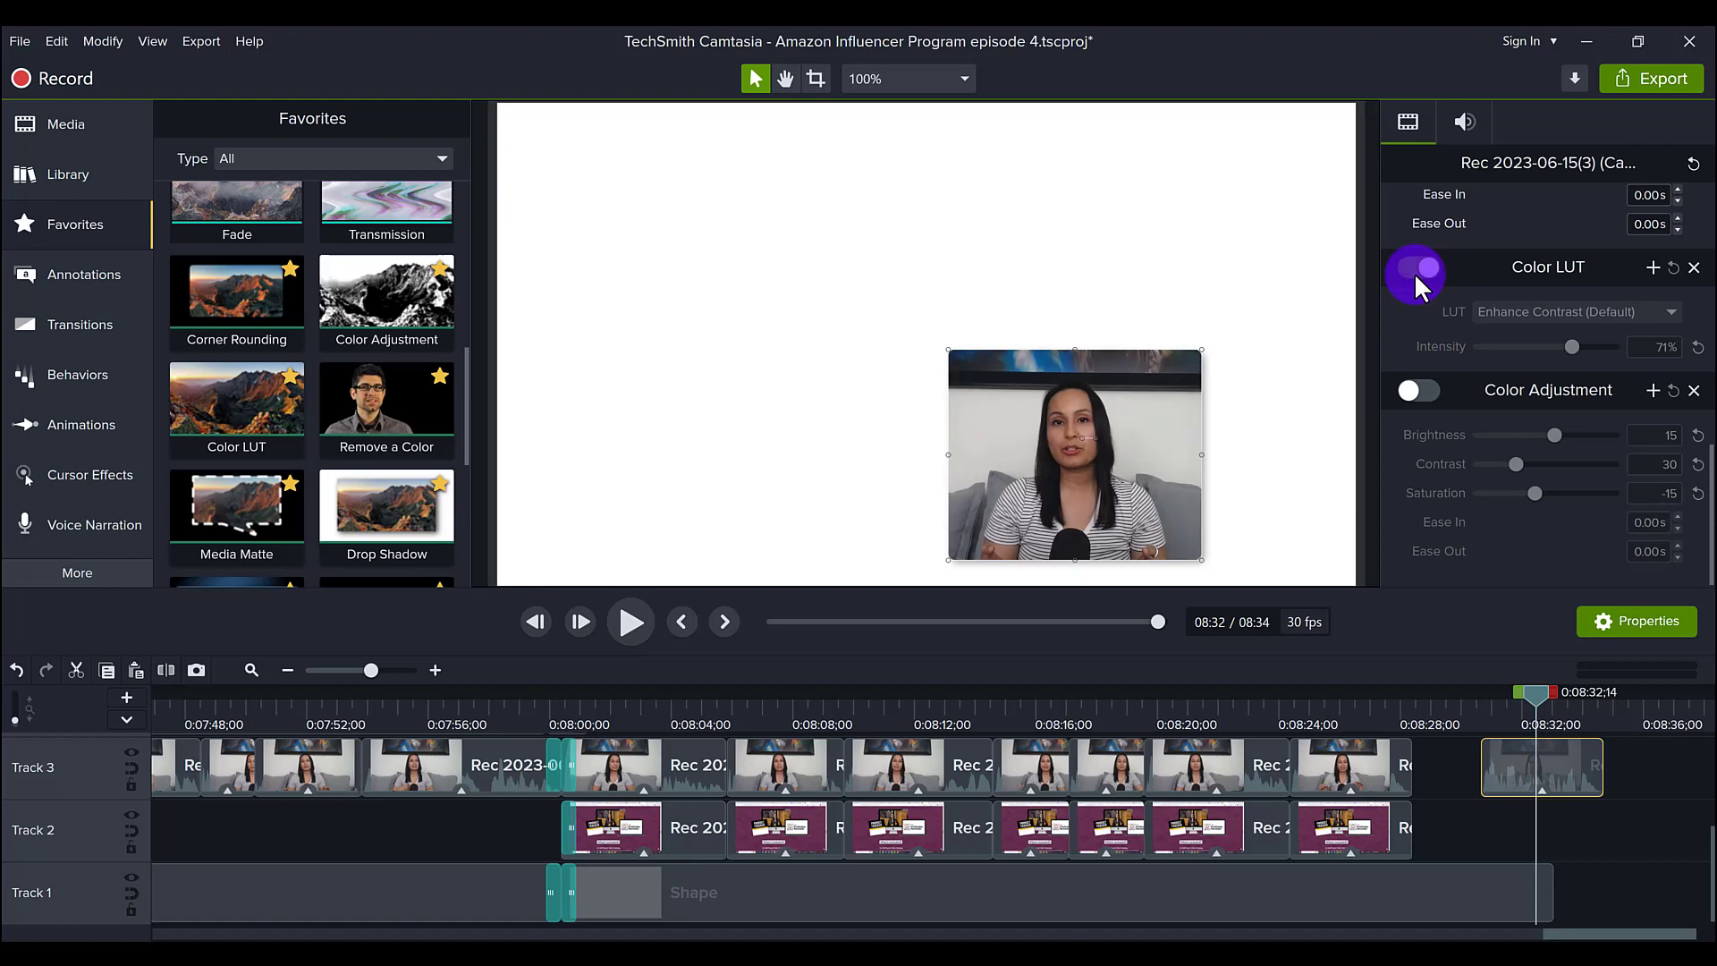
left_click(1415, 393)
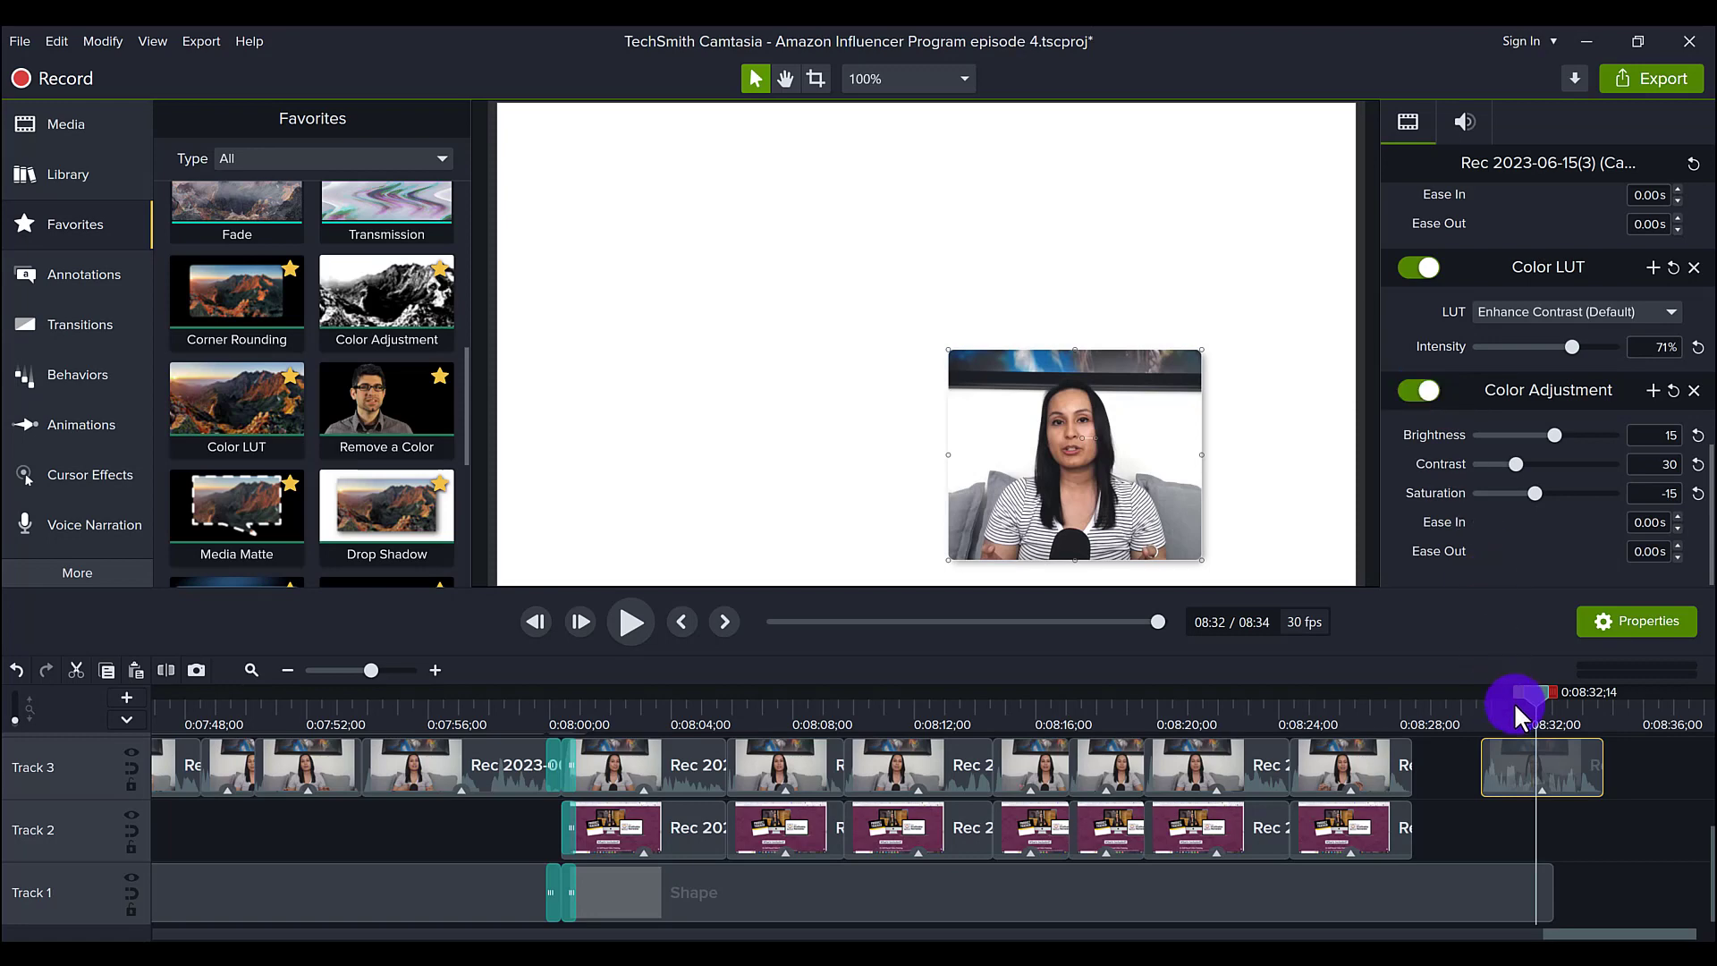
Step: Park the playhead at 0:08:27 and select the Track 3 webcam clips from 0:08:00 to 0:08:26
left_click_drag(1515, 701, 1387, 697)
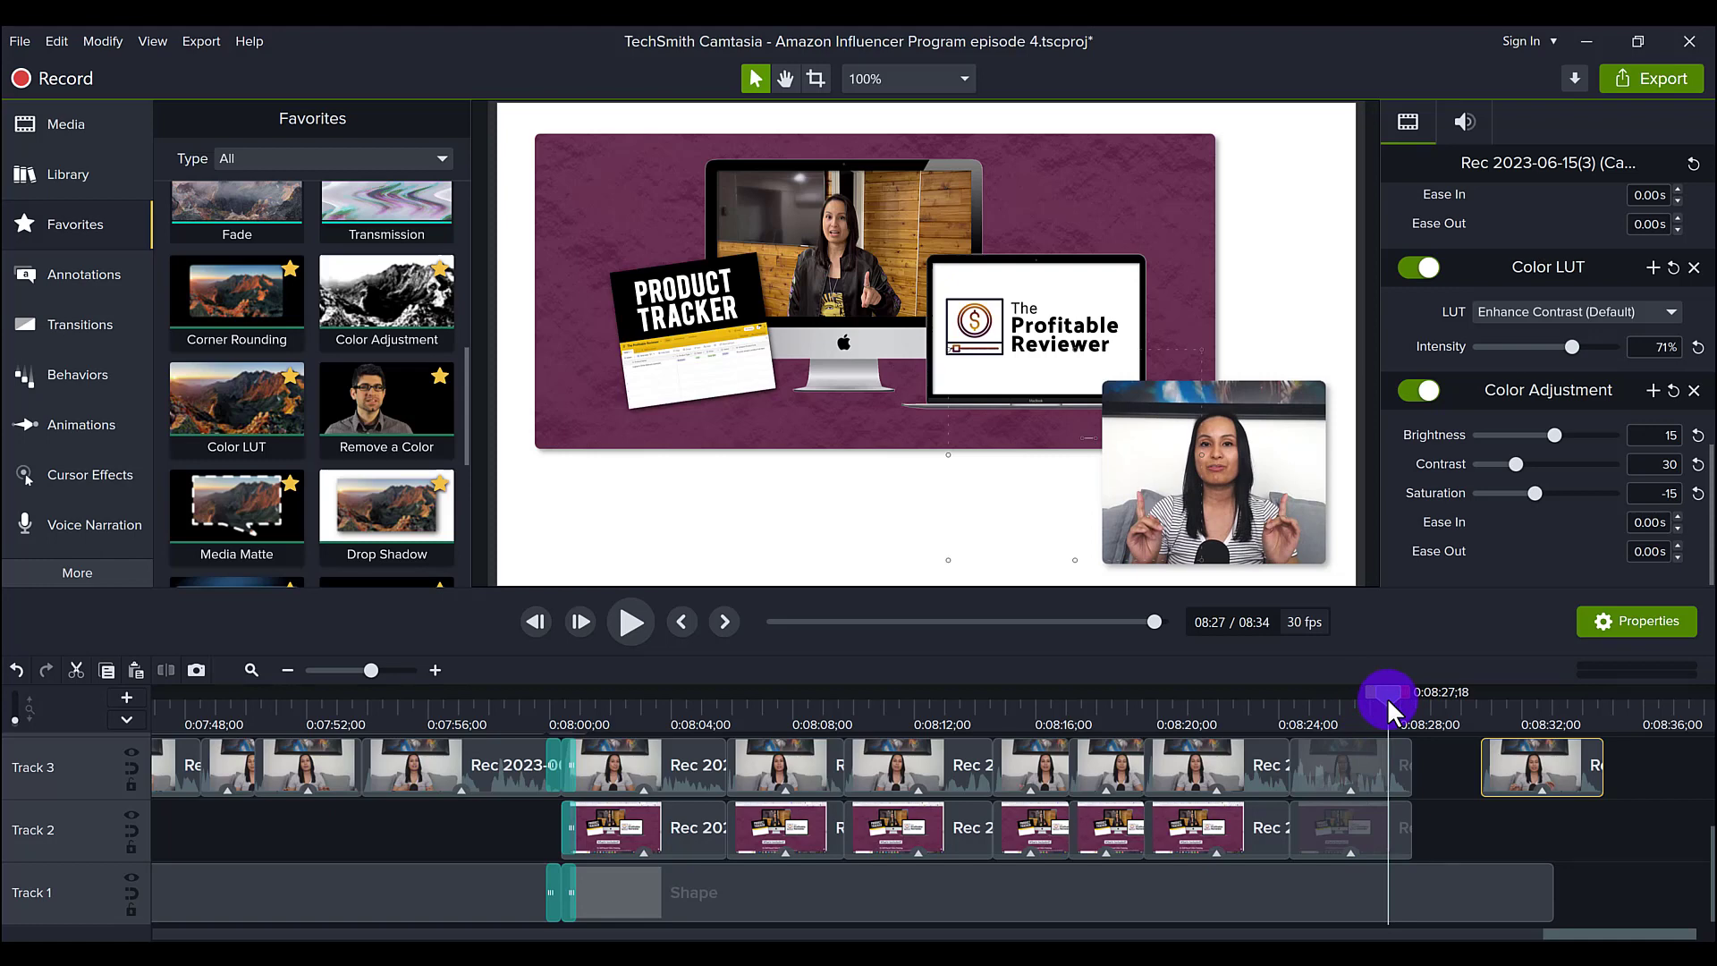
left_click_drag(1387, 697, 1386, 697)
left_click(678, 786)
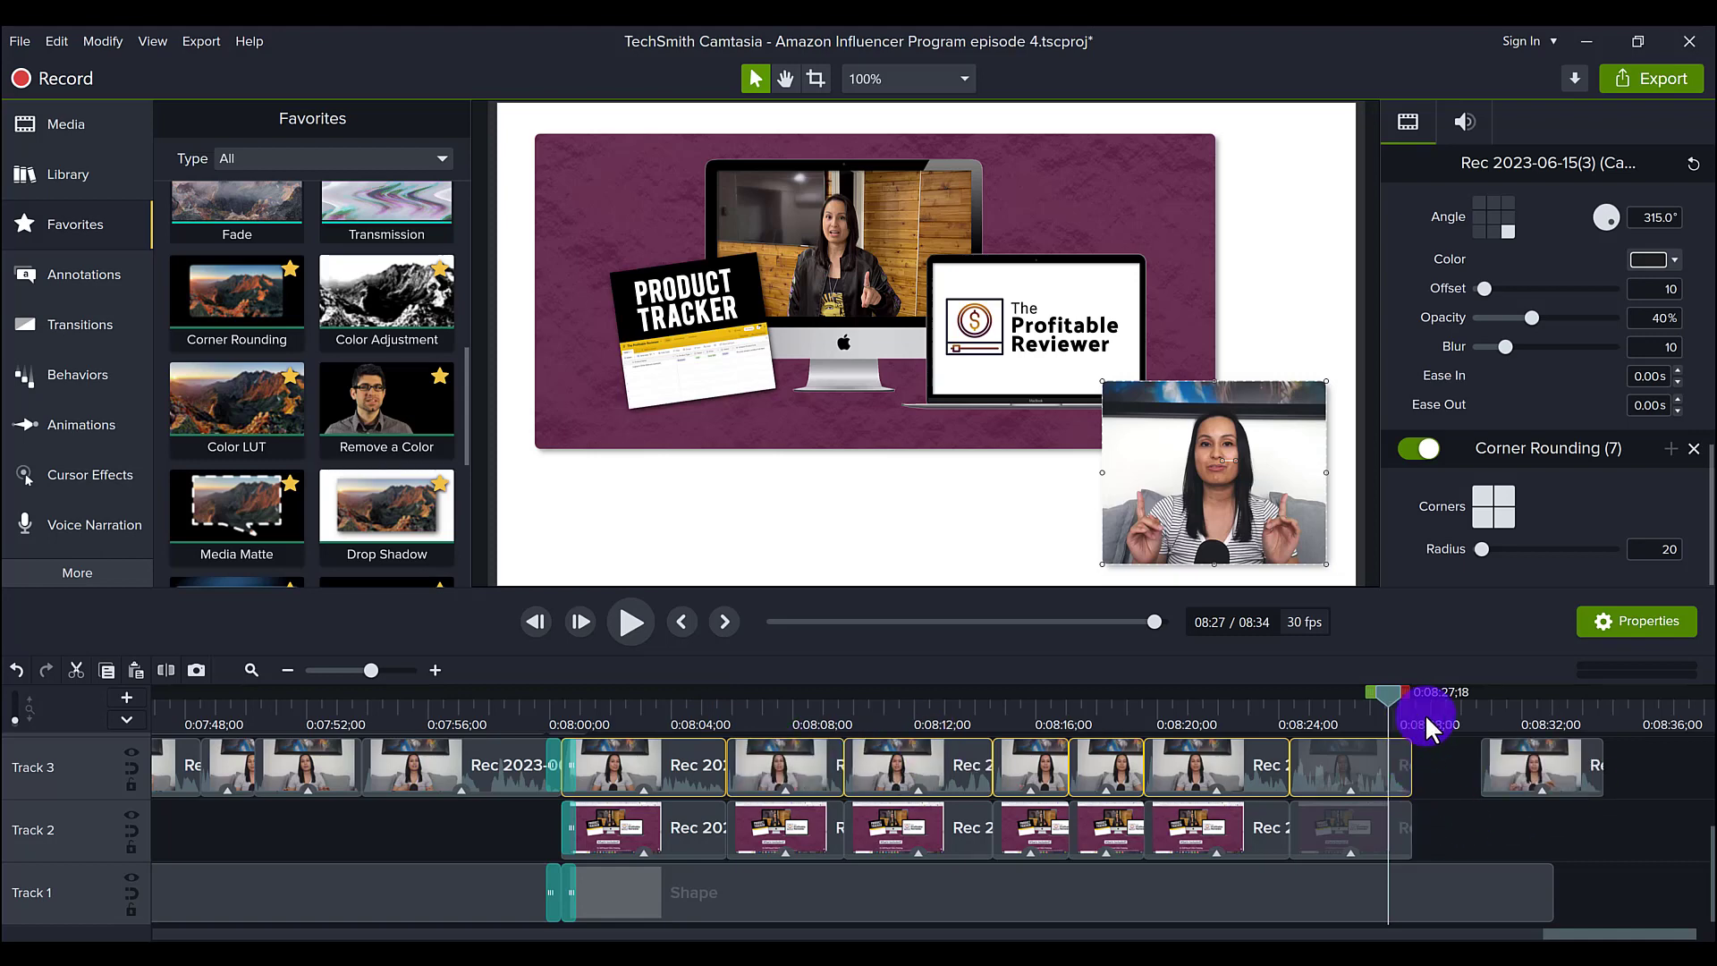
left_click(1440, 801)
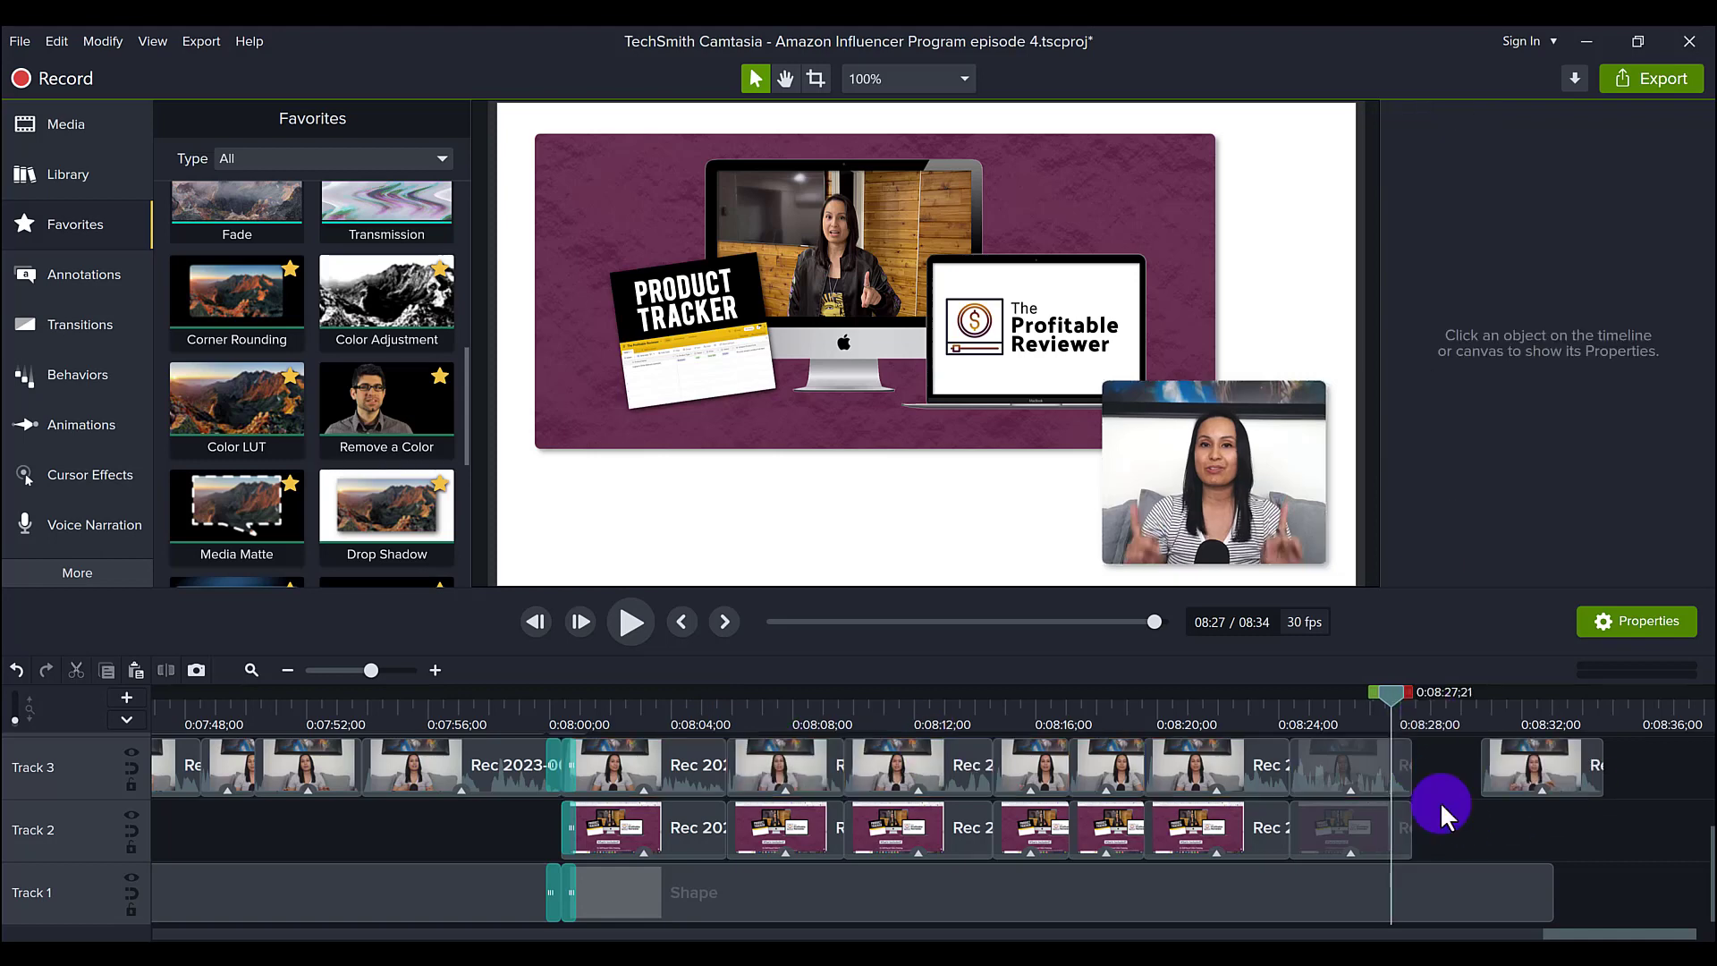